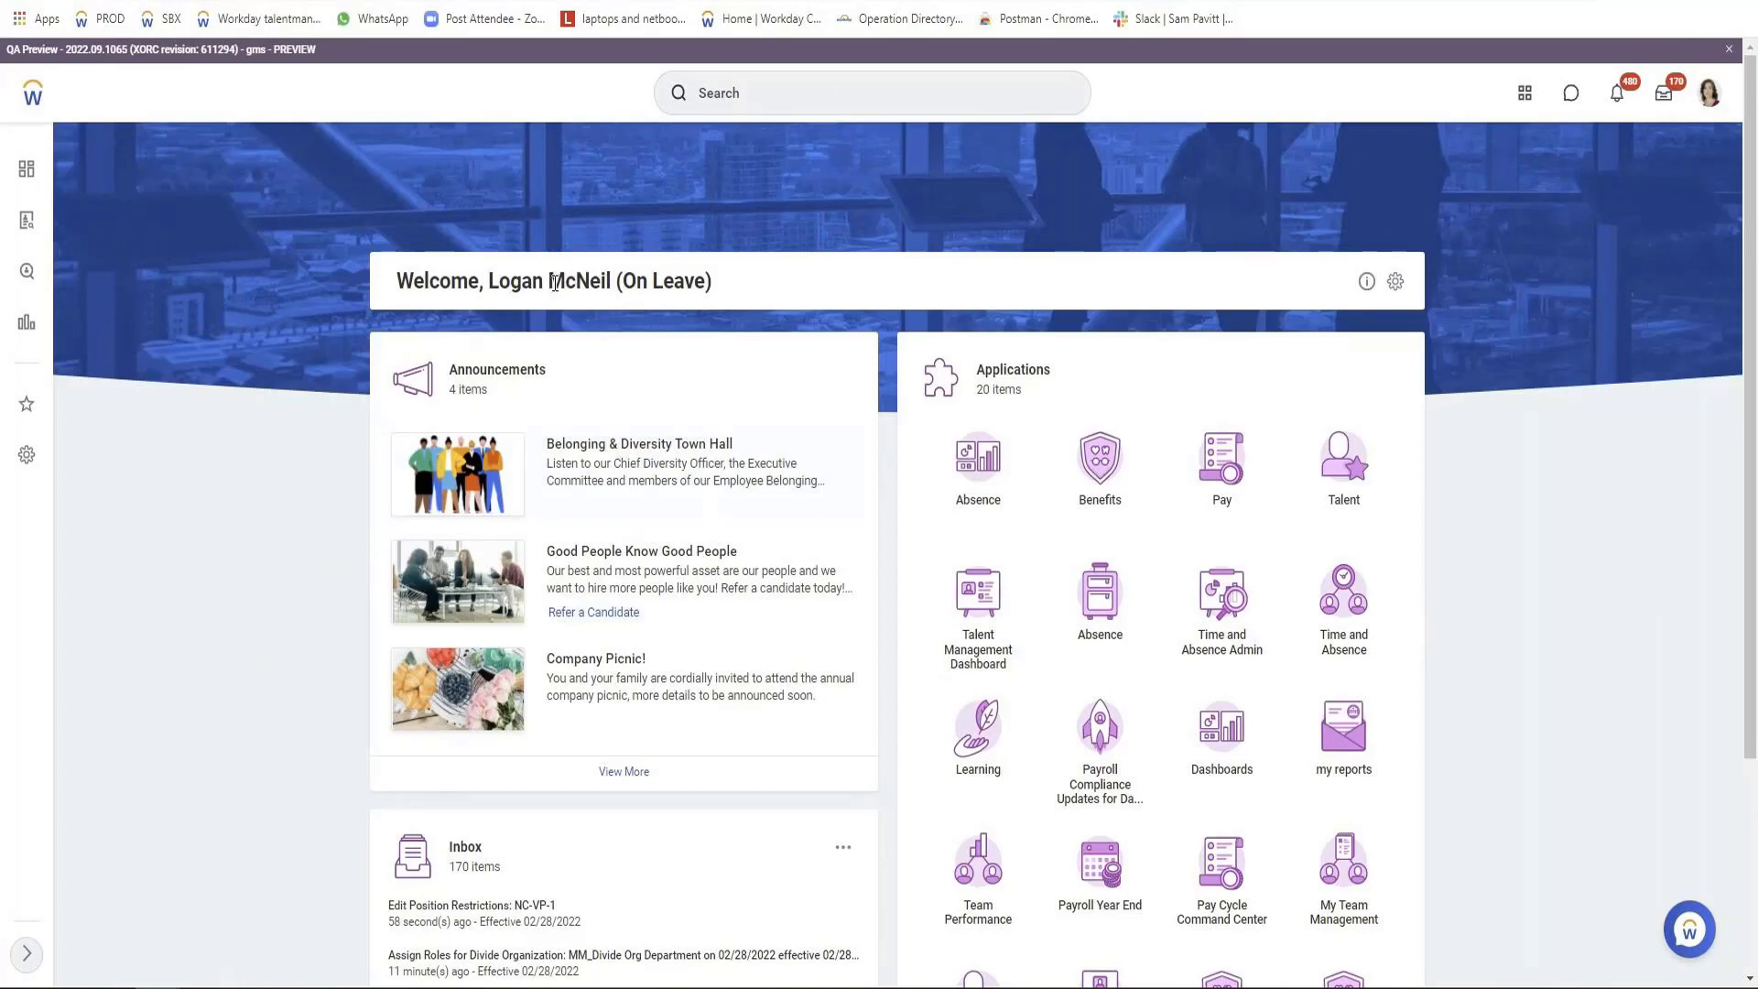
Step: Search Workday for 'create cust report' to find the Create Custom Report task
click(769, 94)
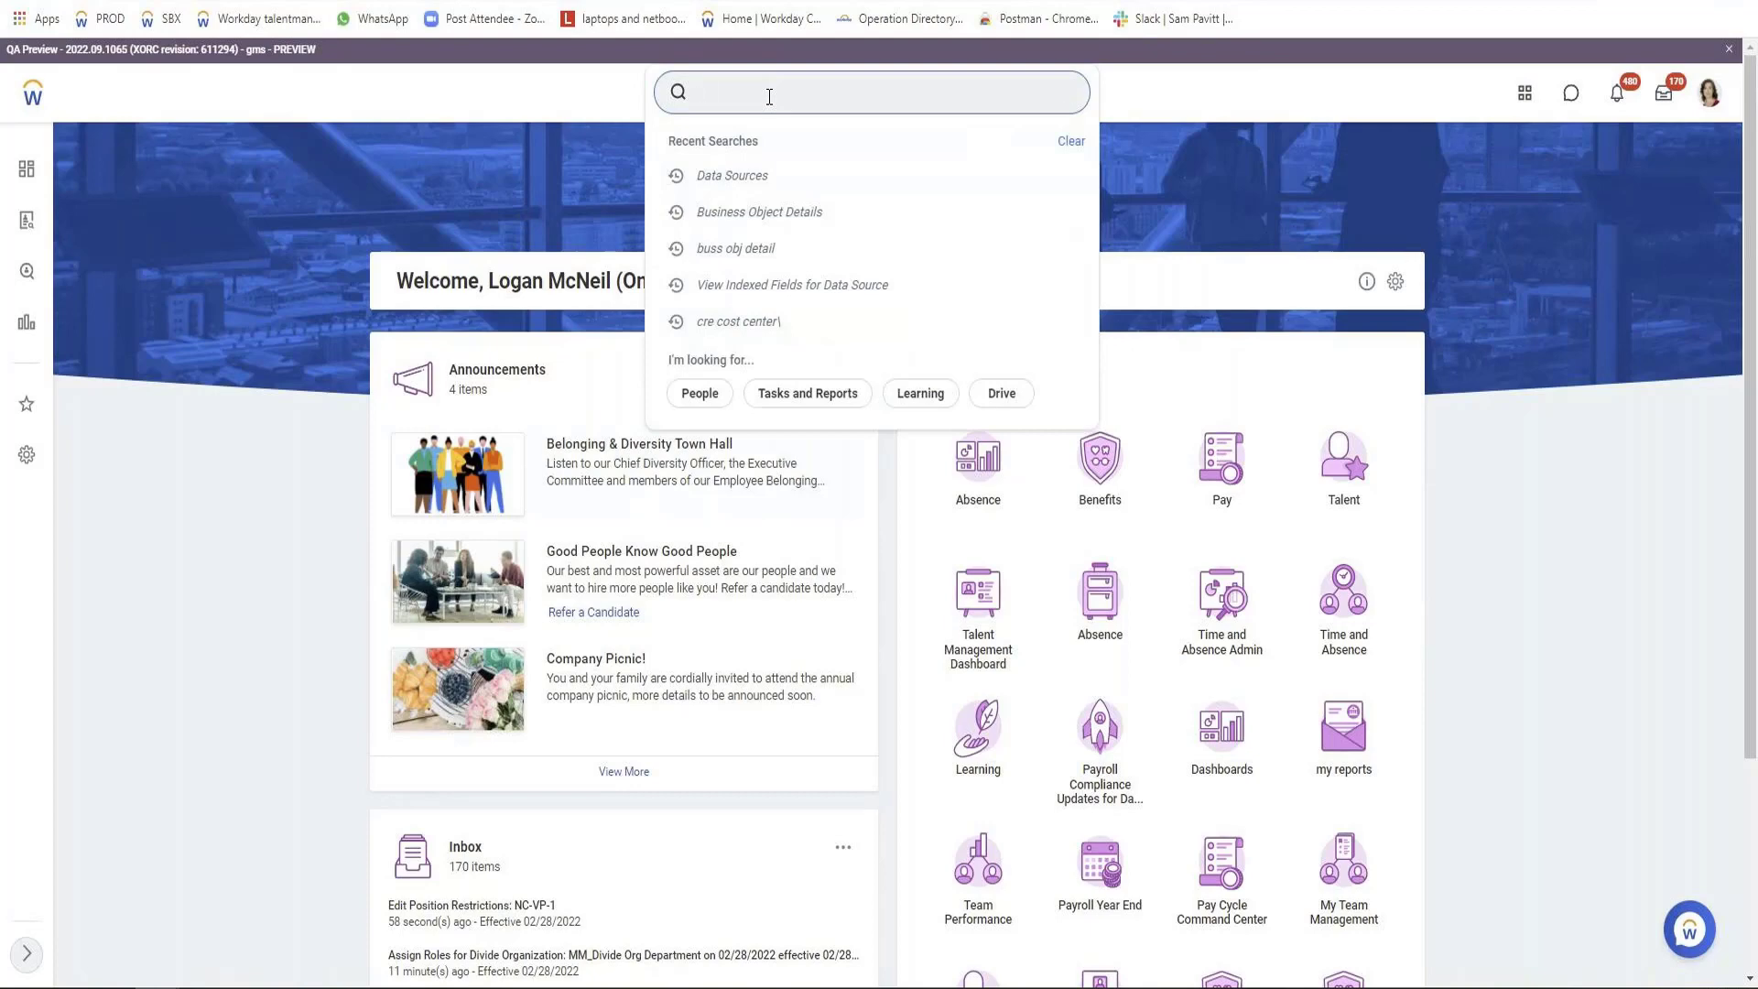
text(create cu)
text(st re)
text(p)
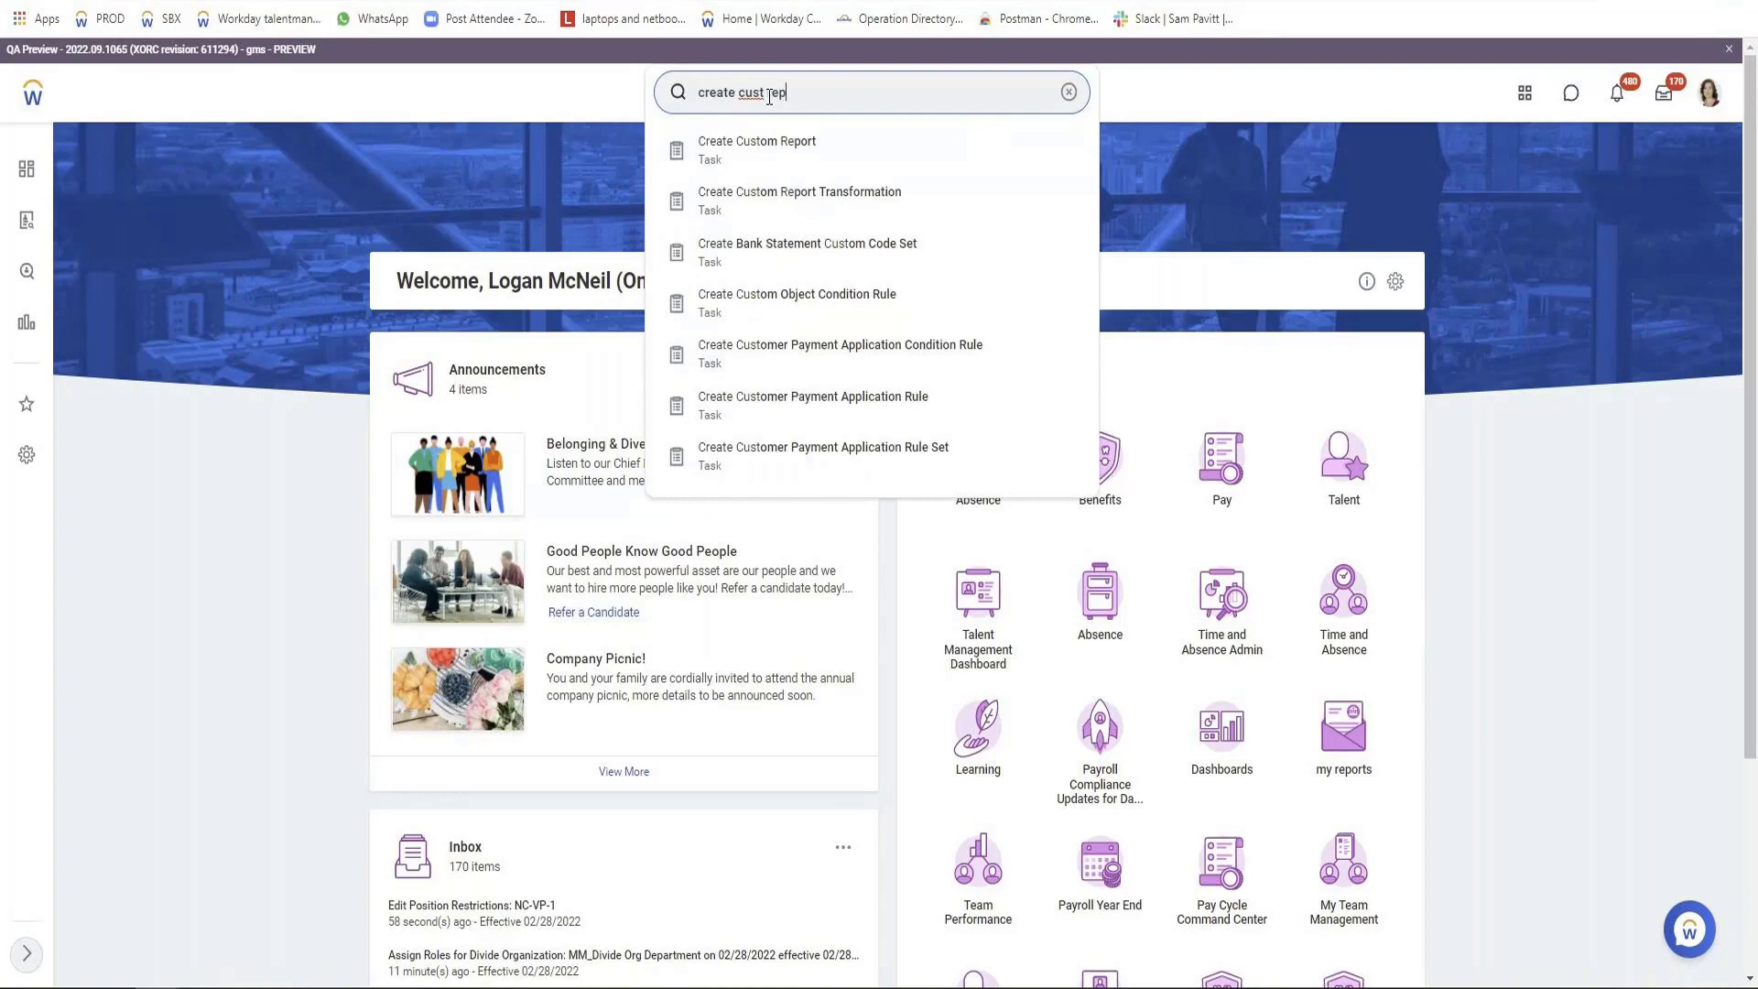
text(o)
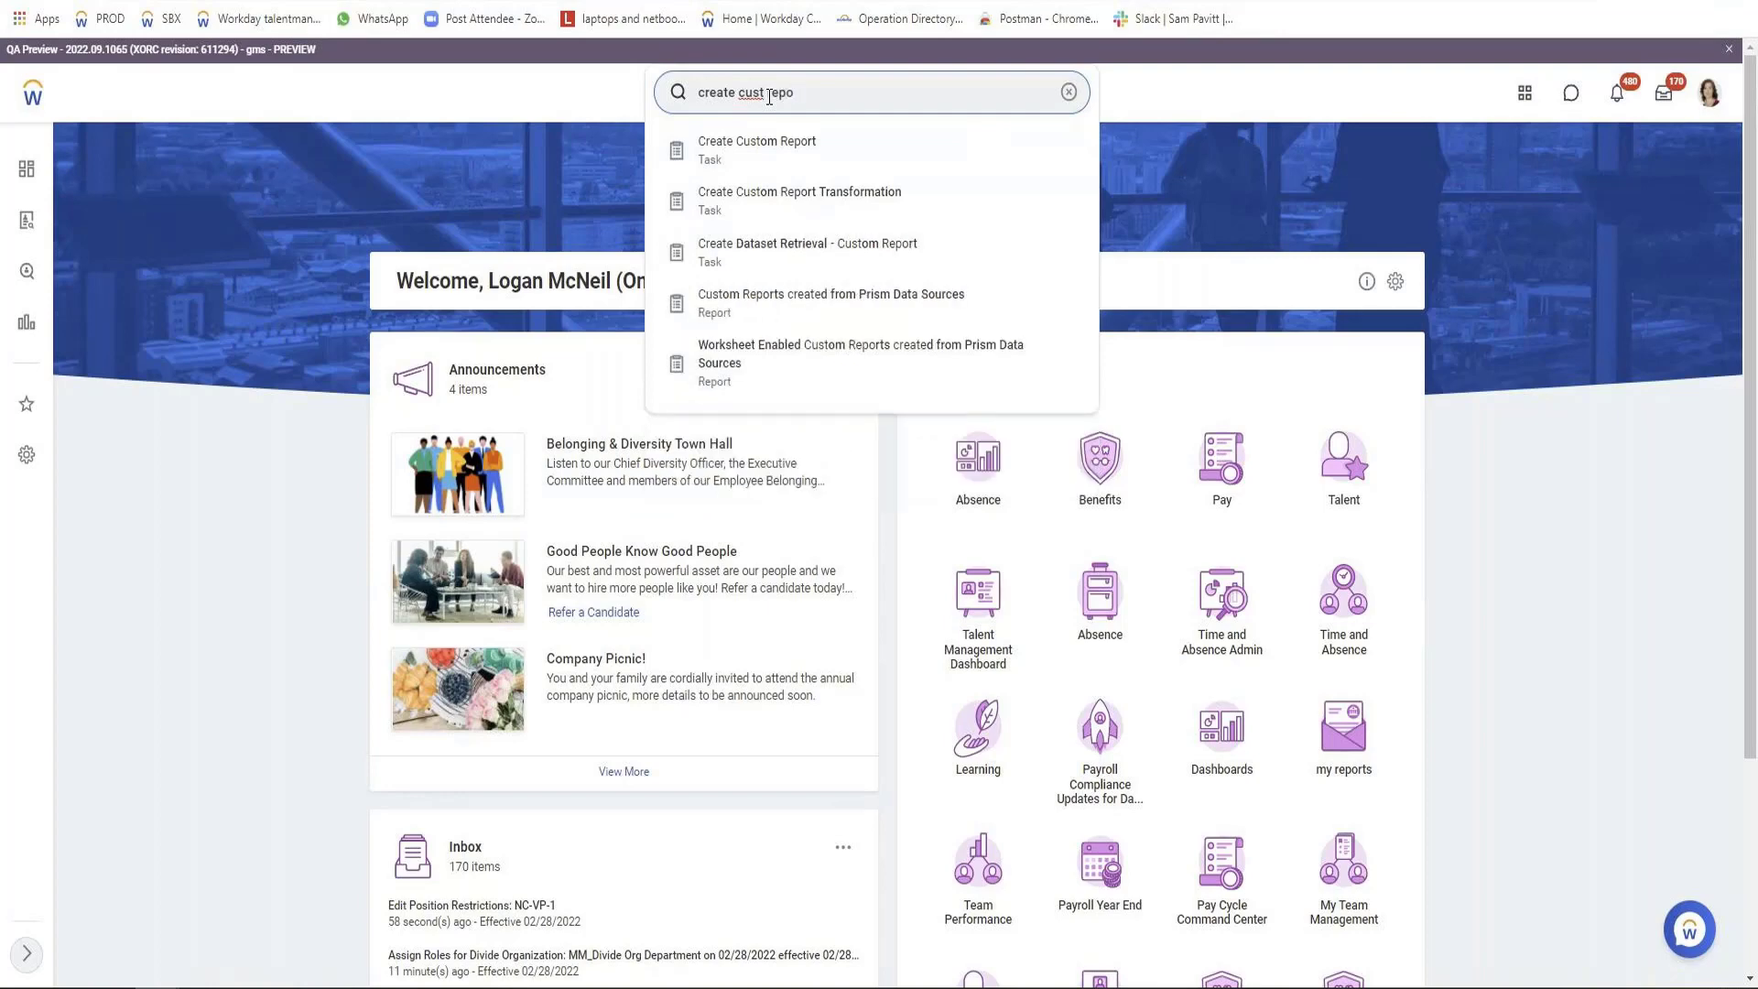
text(rt)
key(Return)
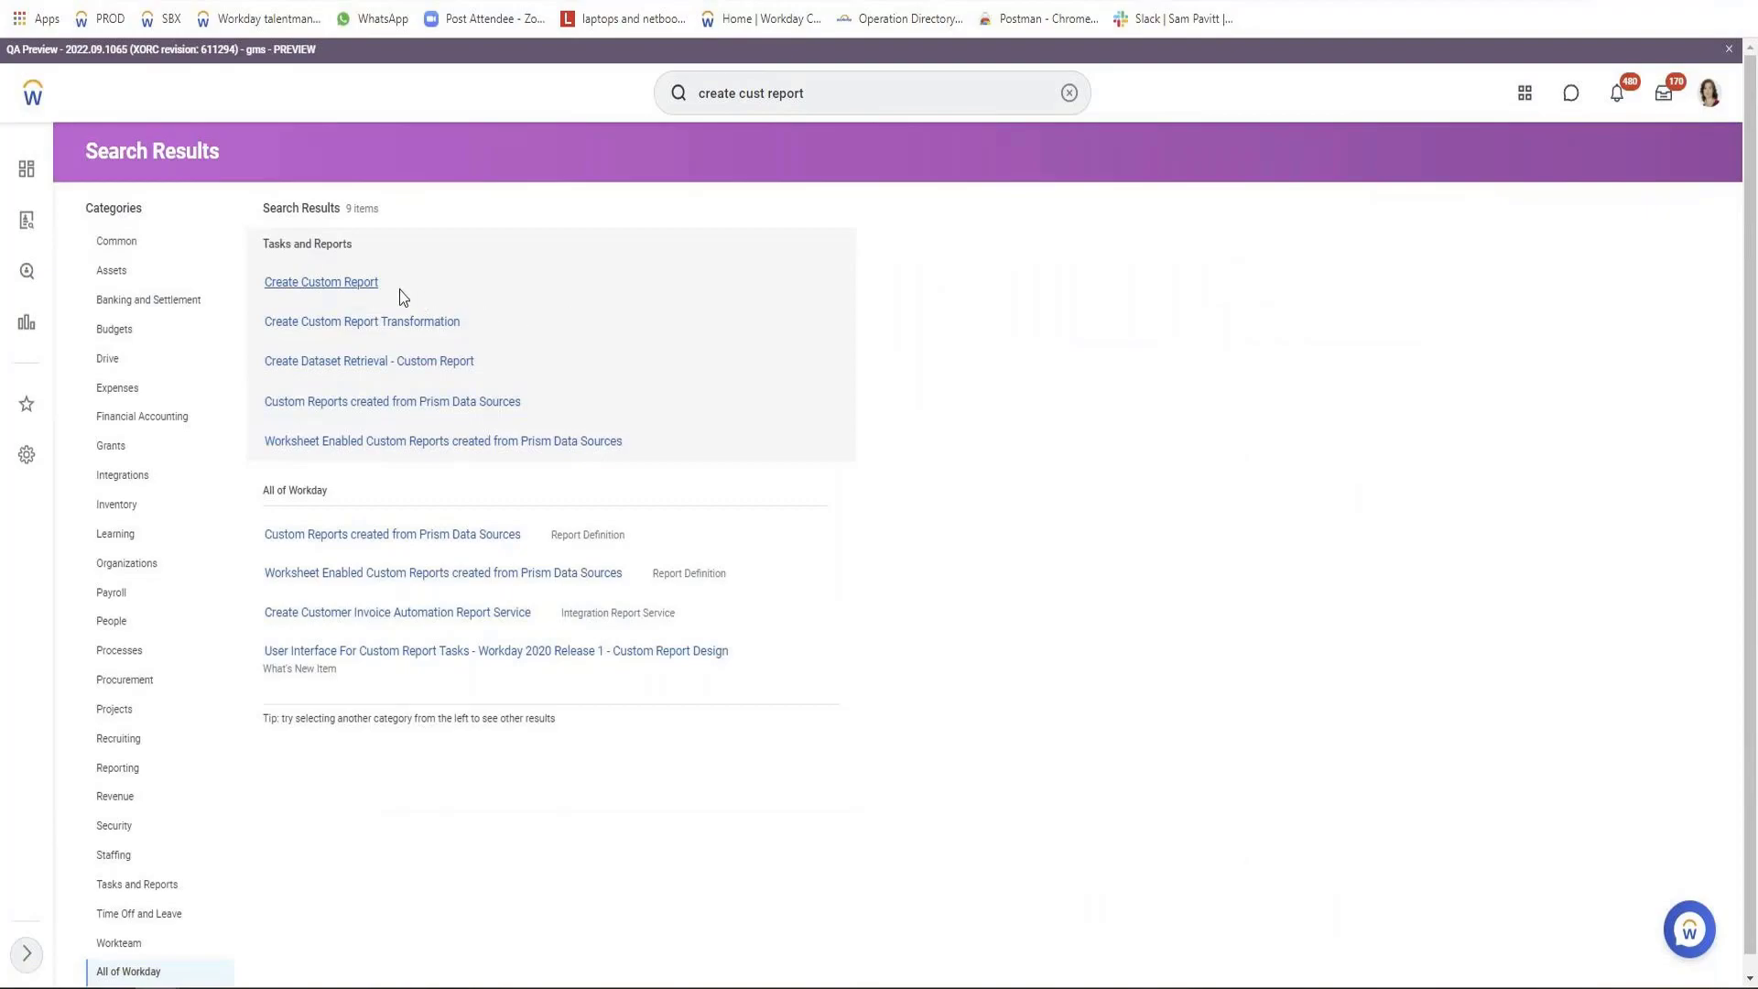
Step: Start a new custom report named '[VISH] Simple Report', correcting the misspelling
click(338, 279)
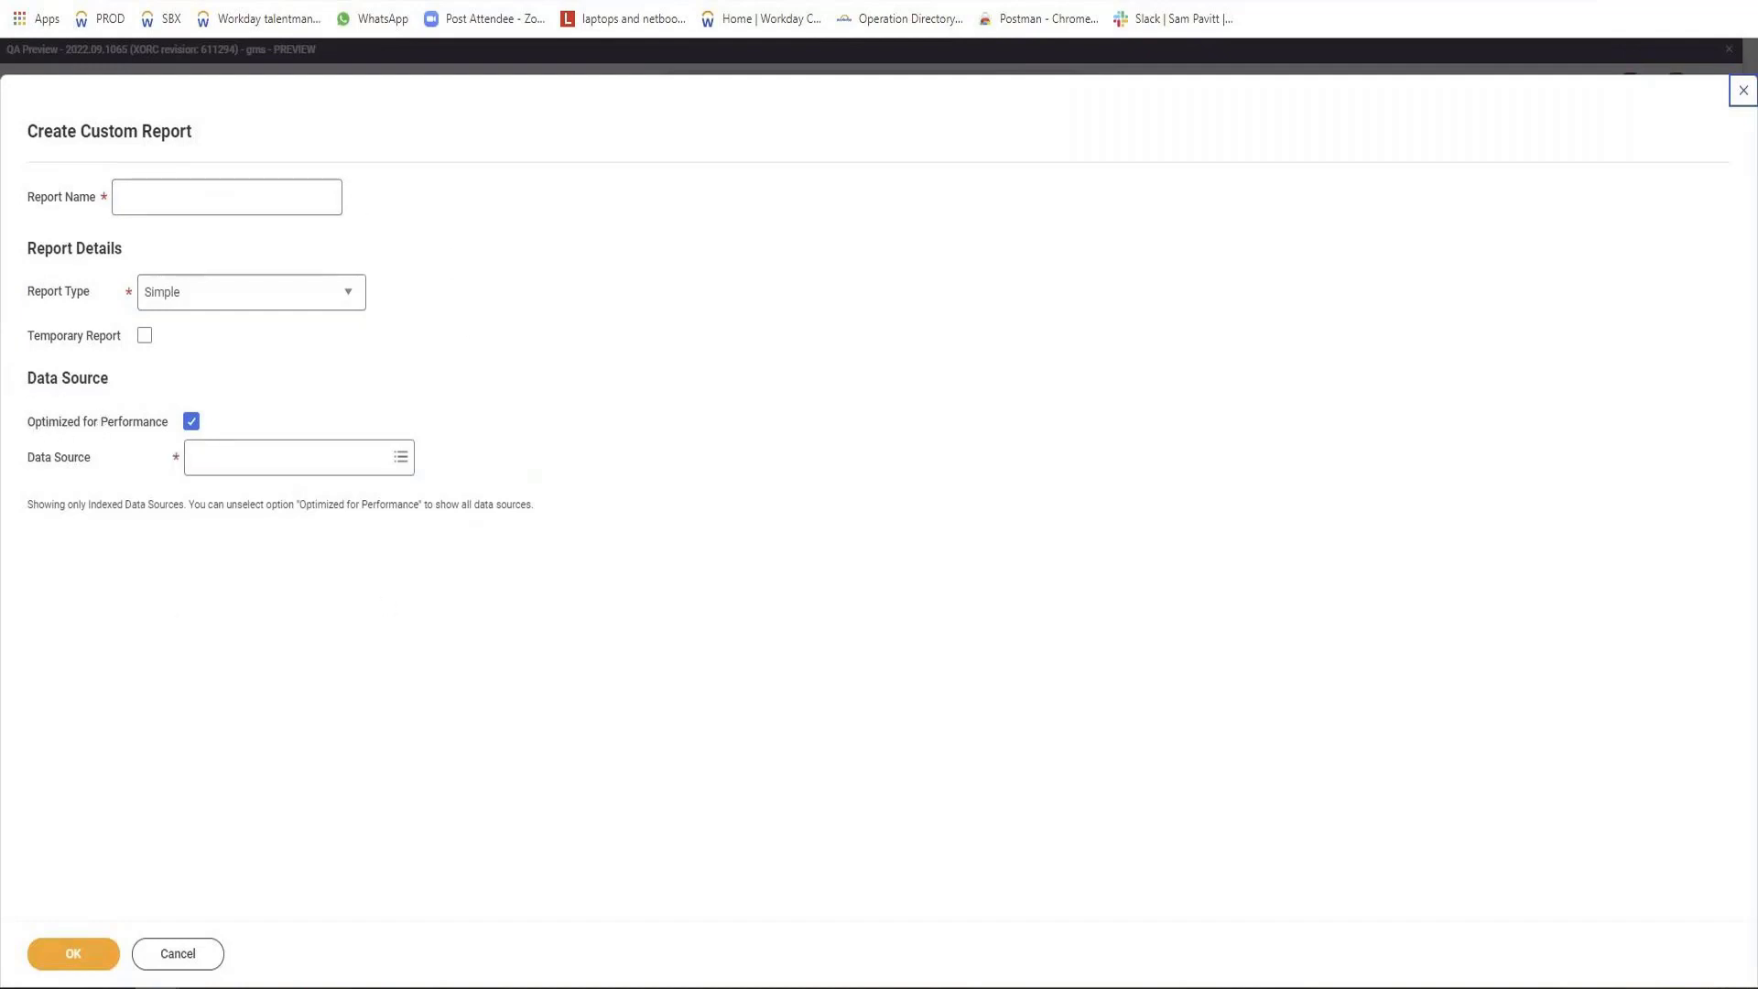
click(206, 189)
text([VIS)
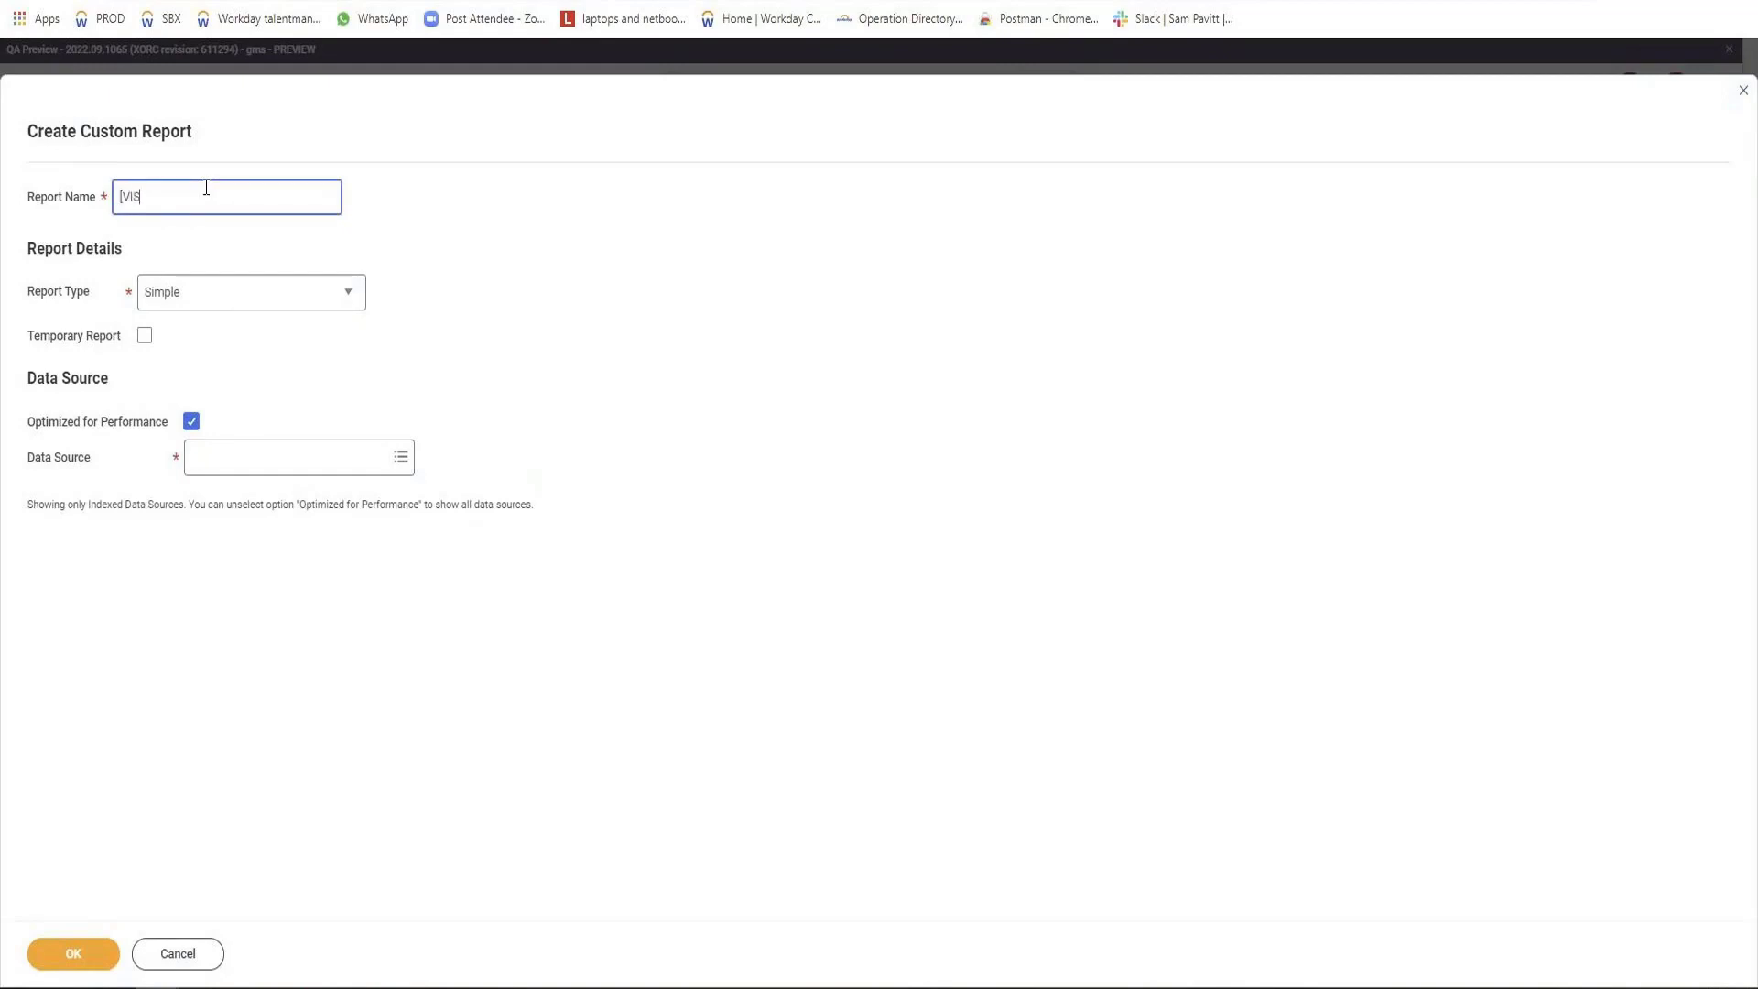
text(H])
text( Sipl)
text(e)
key(Left)
key(Left)
key(Left)
text(mple)
text( Report)
click(257, 308)
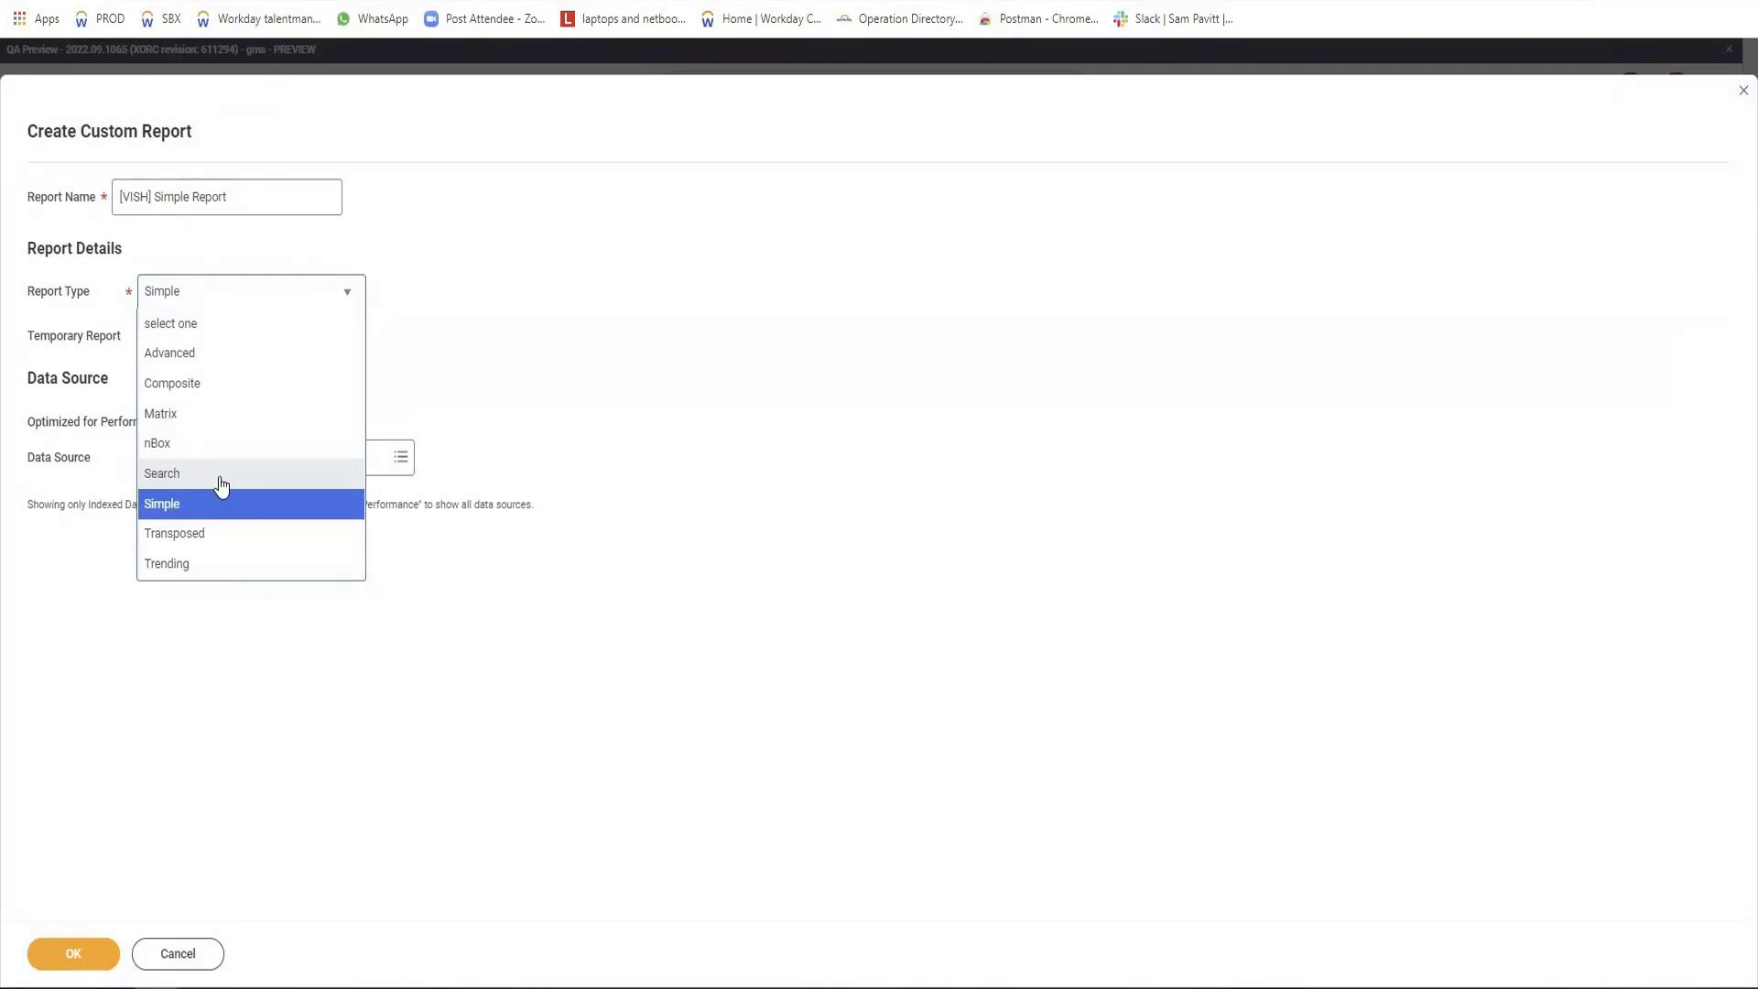
Step: Keep report type Simple and uncheck Optimized for Performance
click(36, 344)
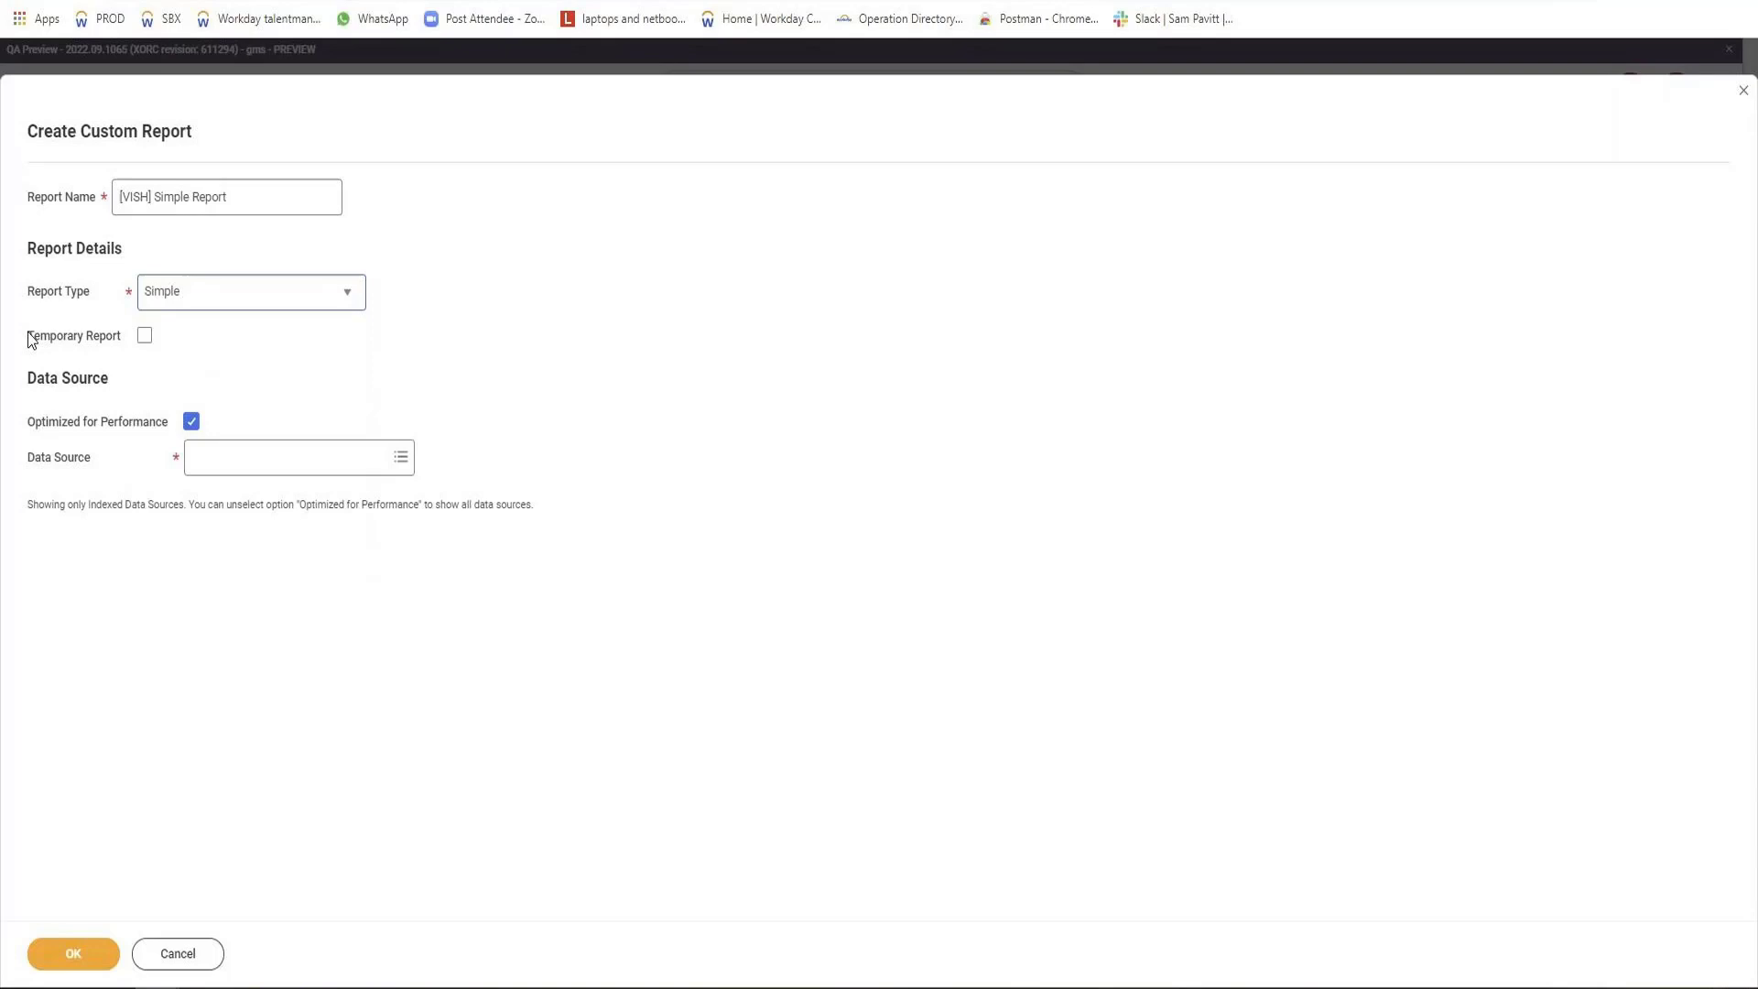
drag(28, 336, 123, 347)
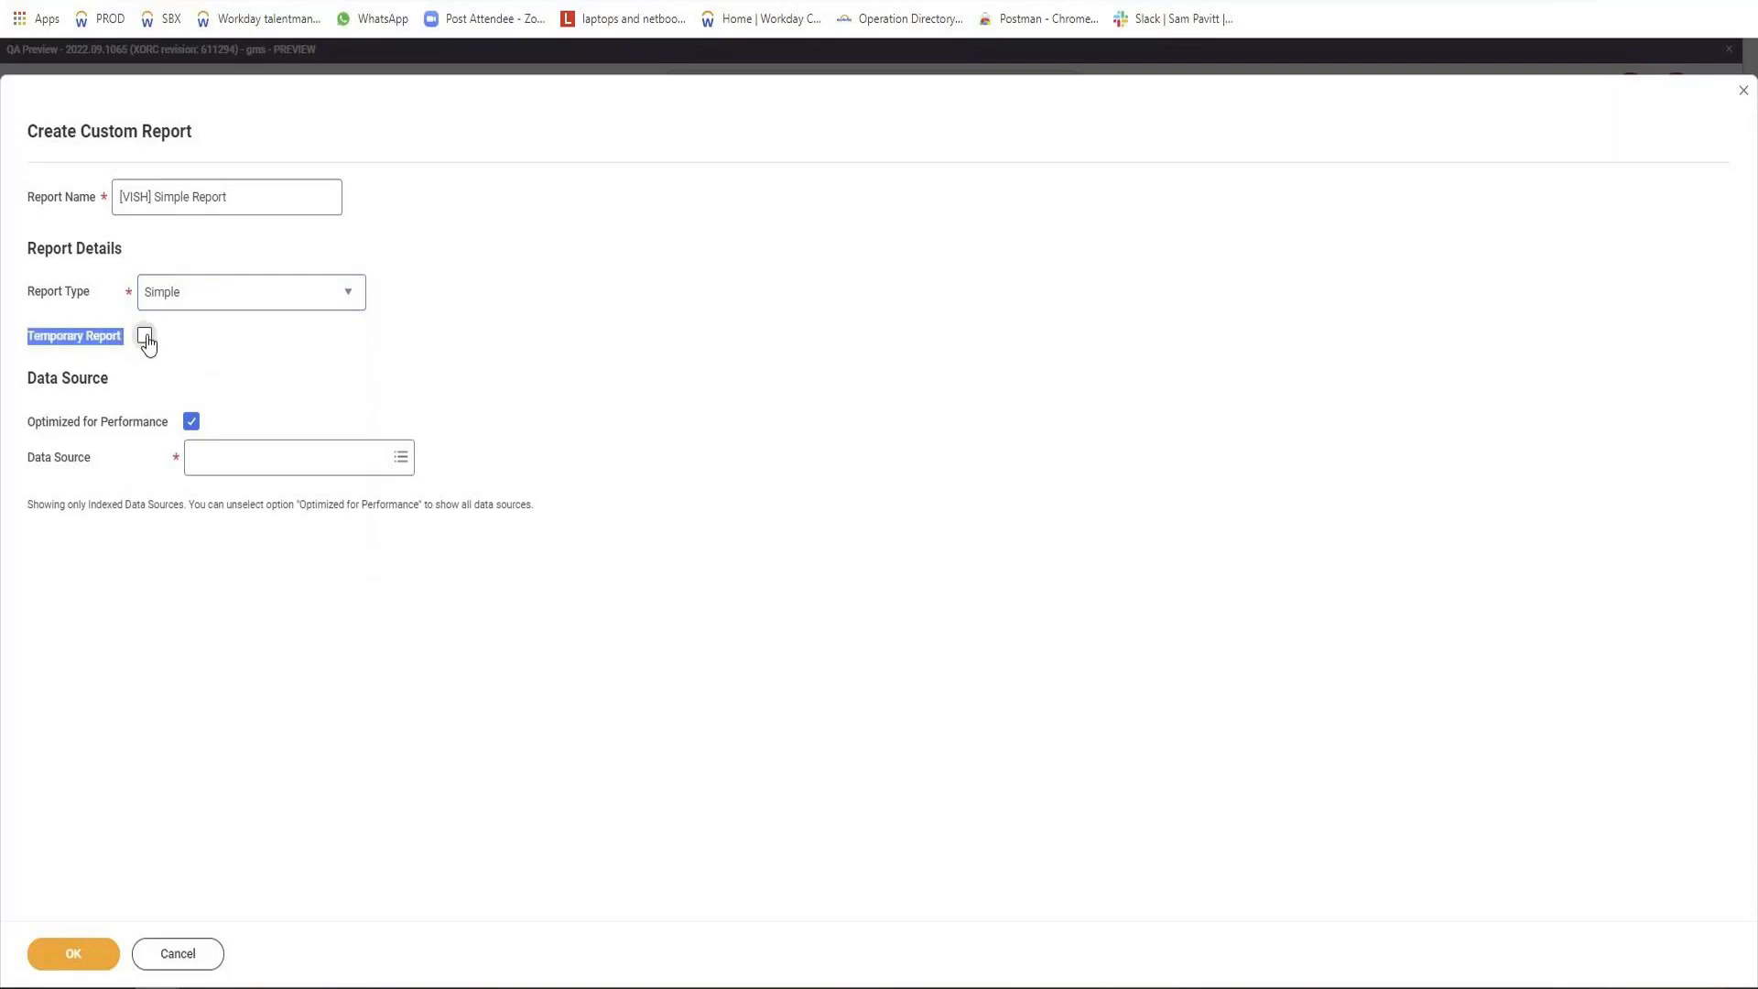
mouse_move(144, 337)
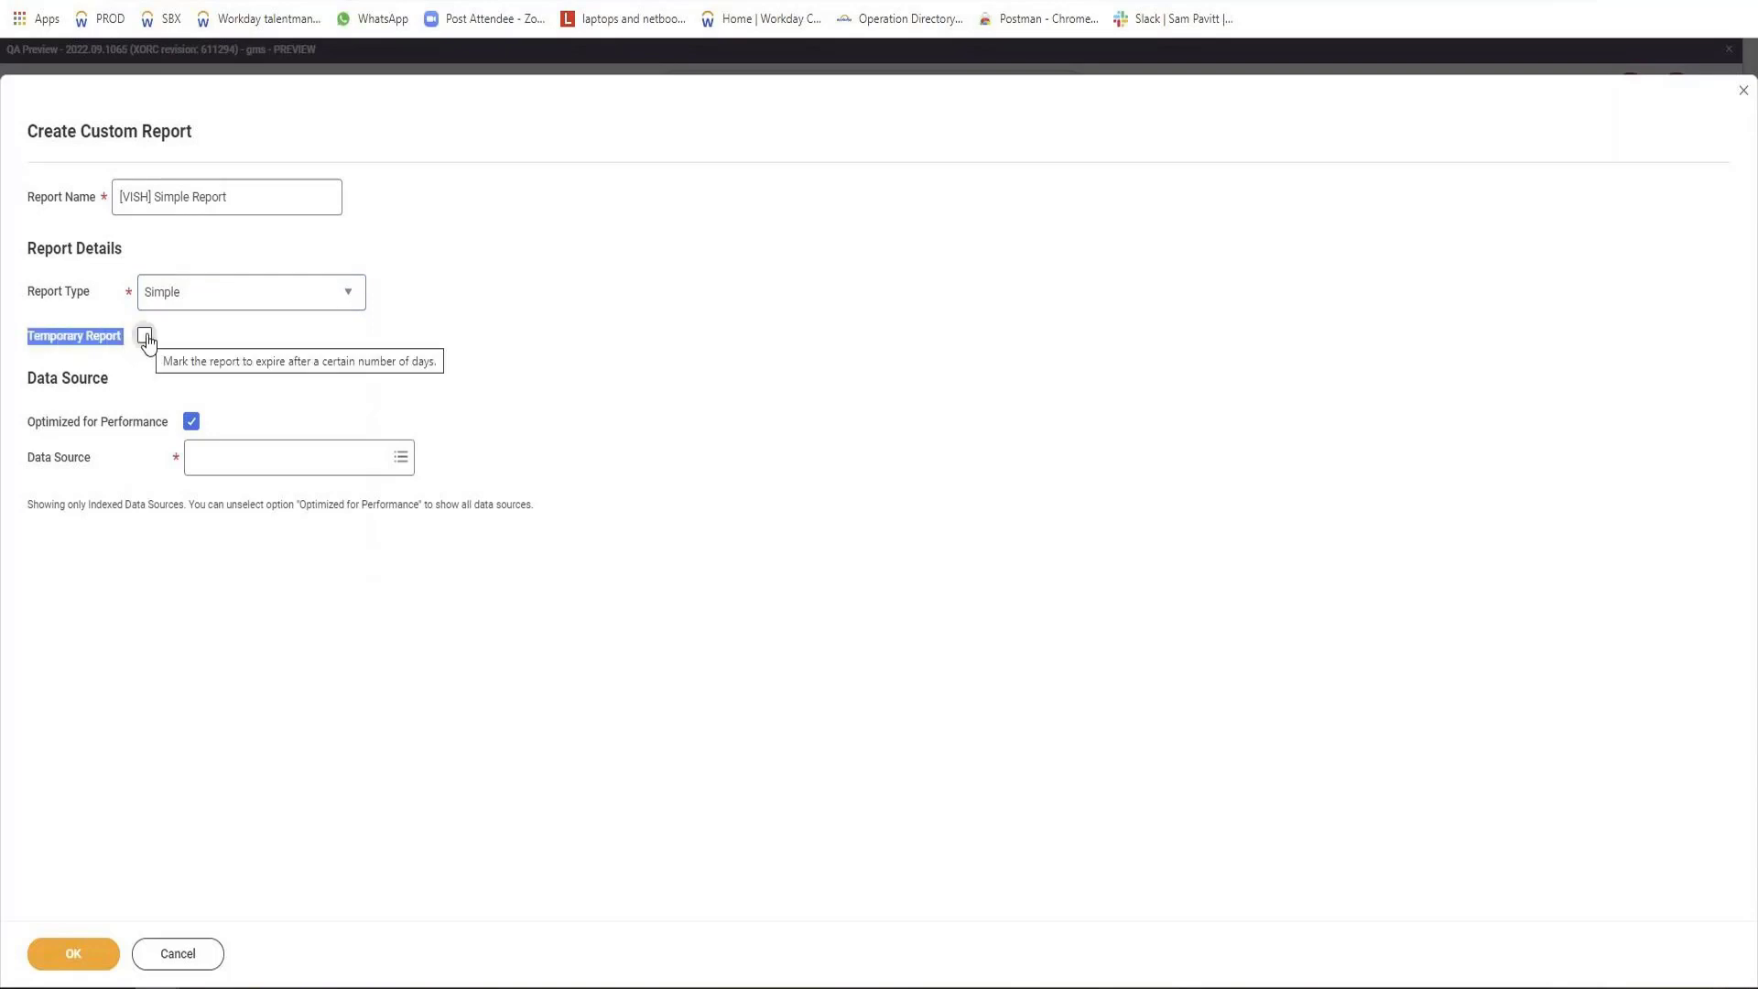
click(190, 422)
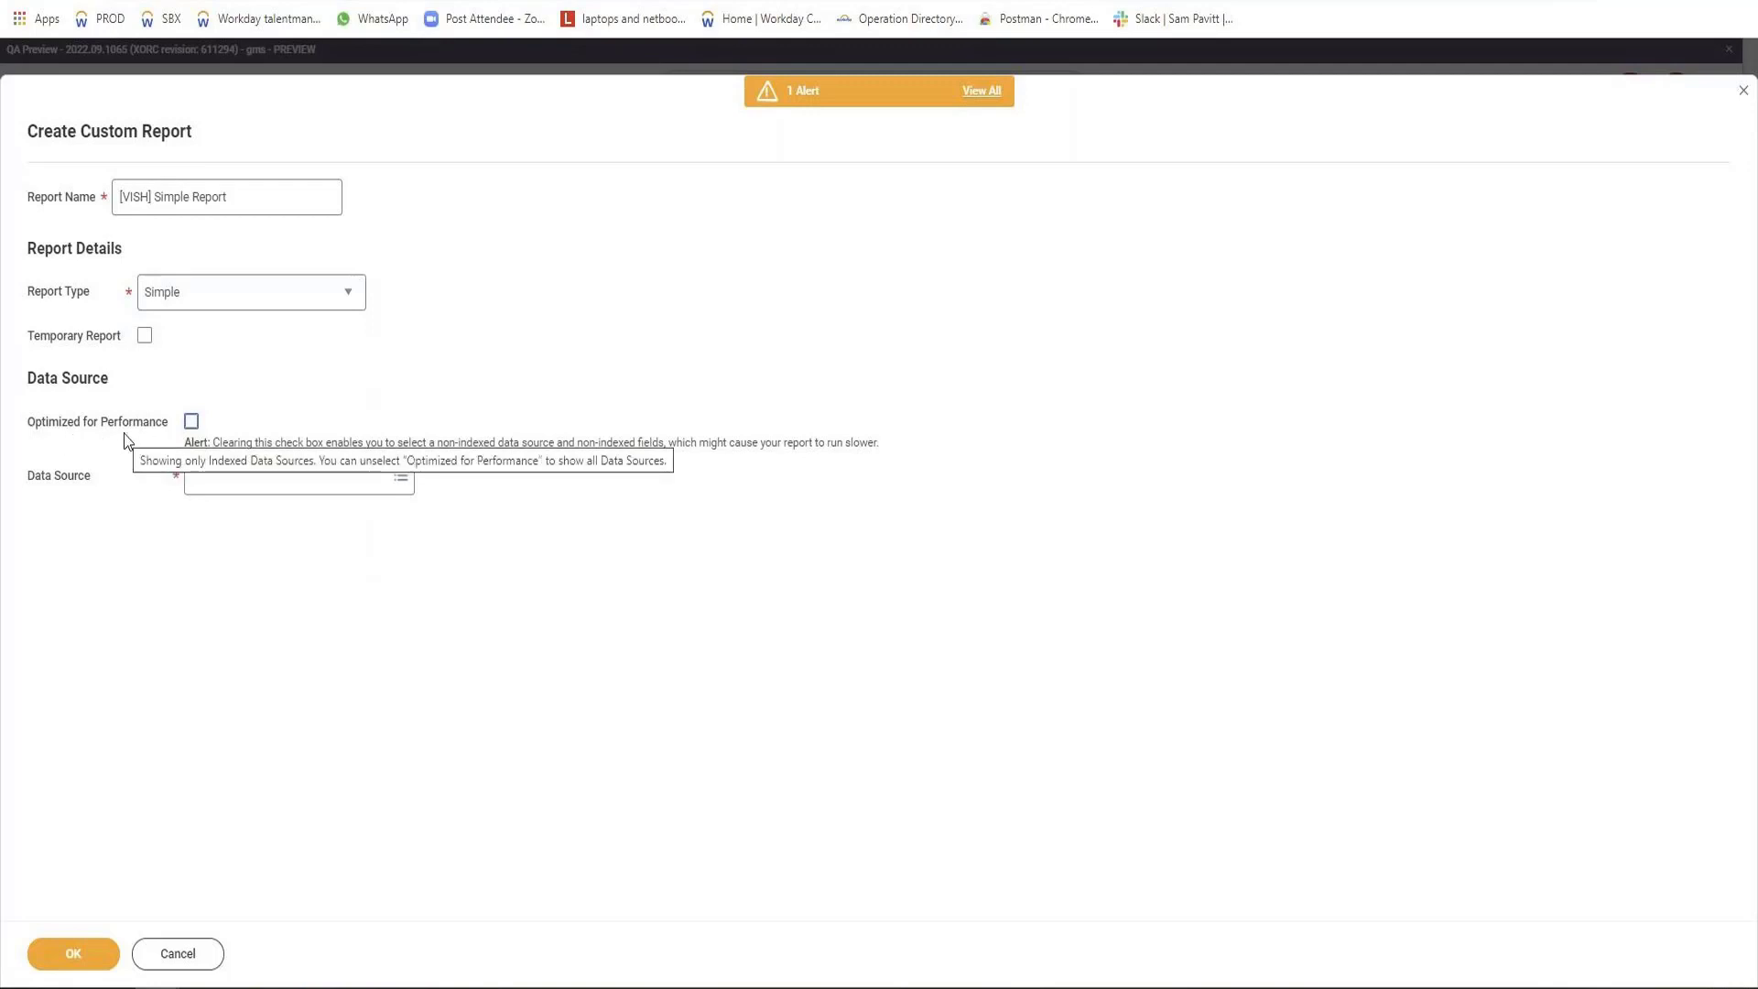
Step: Set All Active Employees as the data source and create the report
click(219, 475)
text(All)
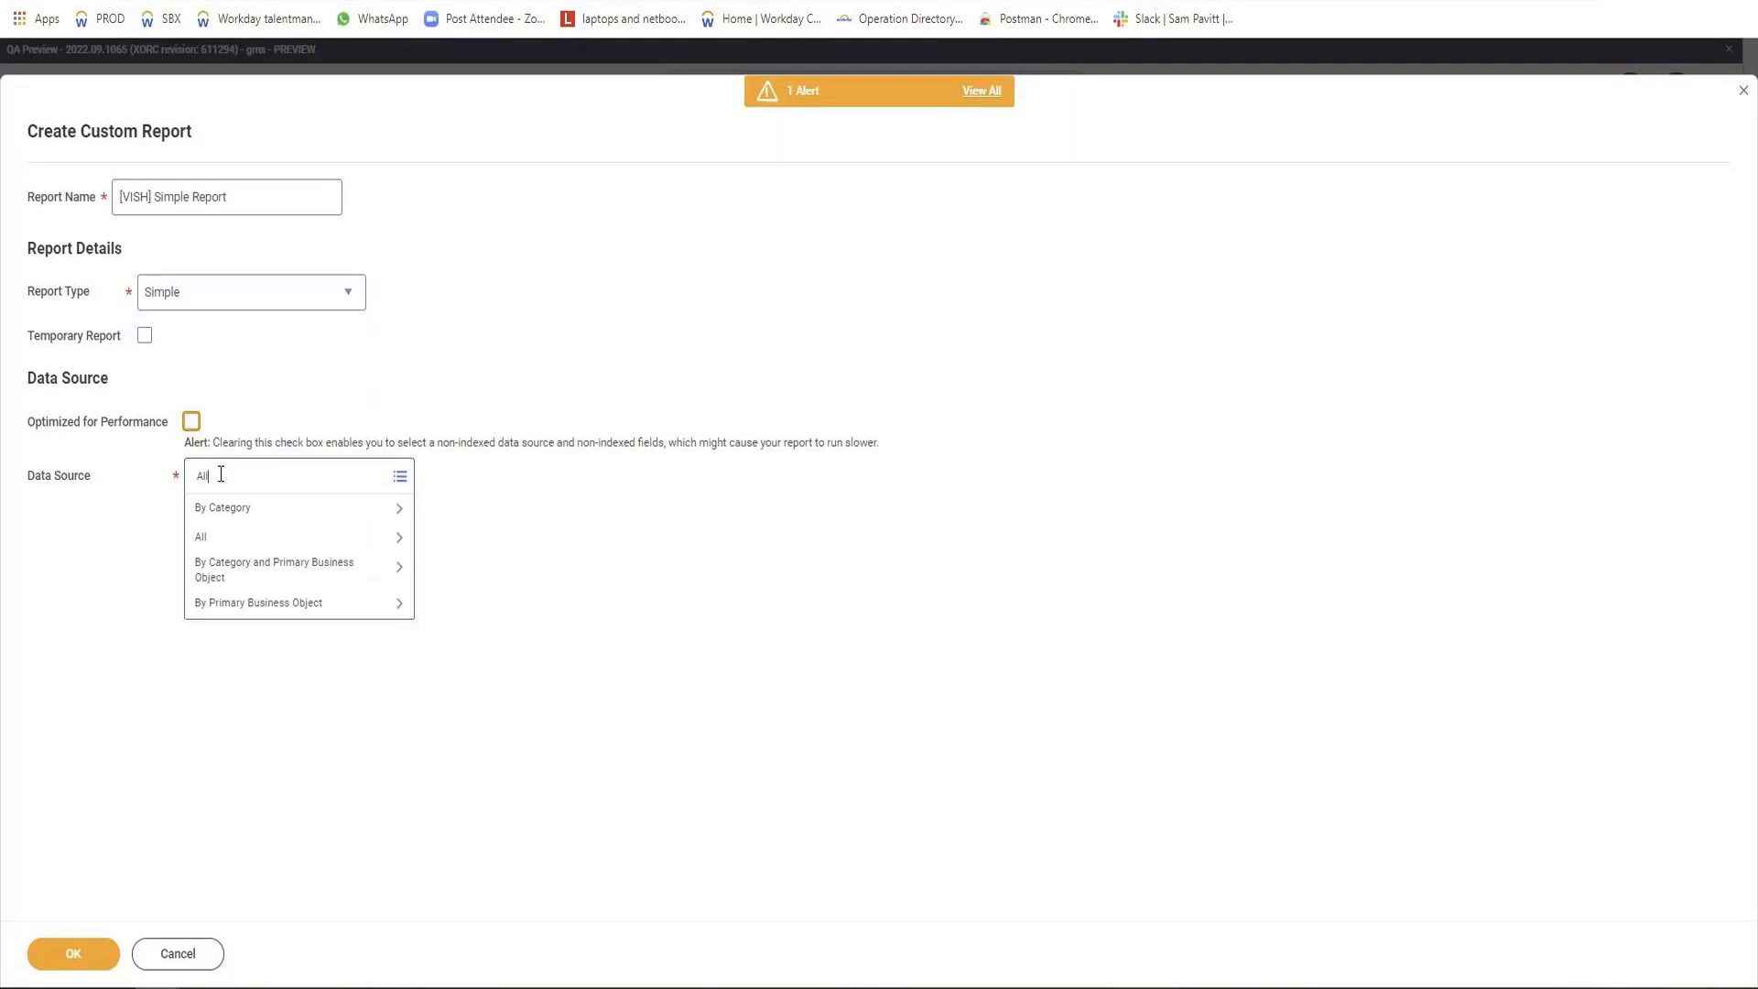
text( Active employee)
text(Active)
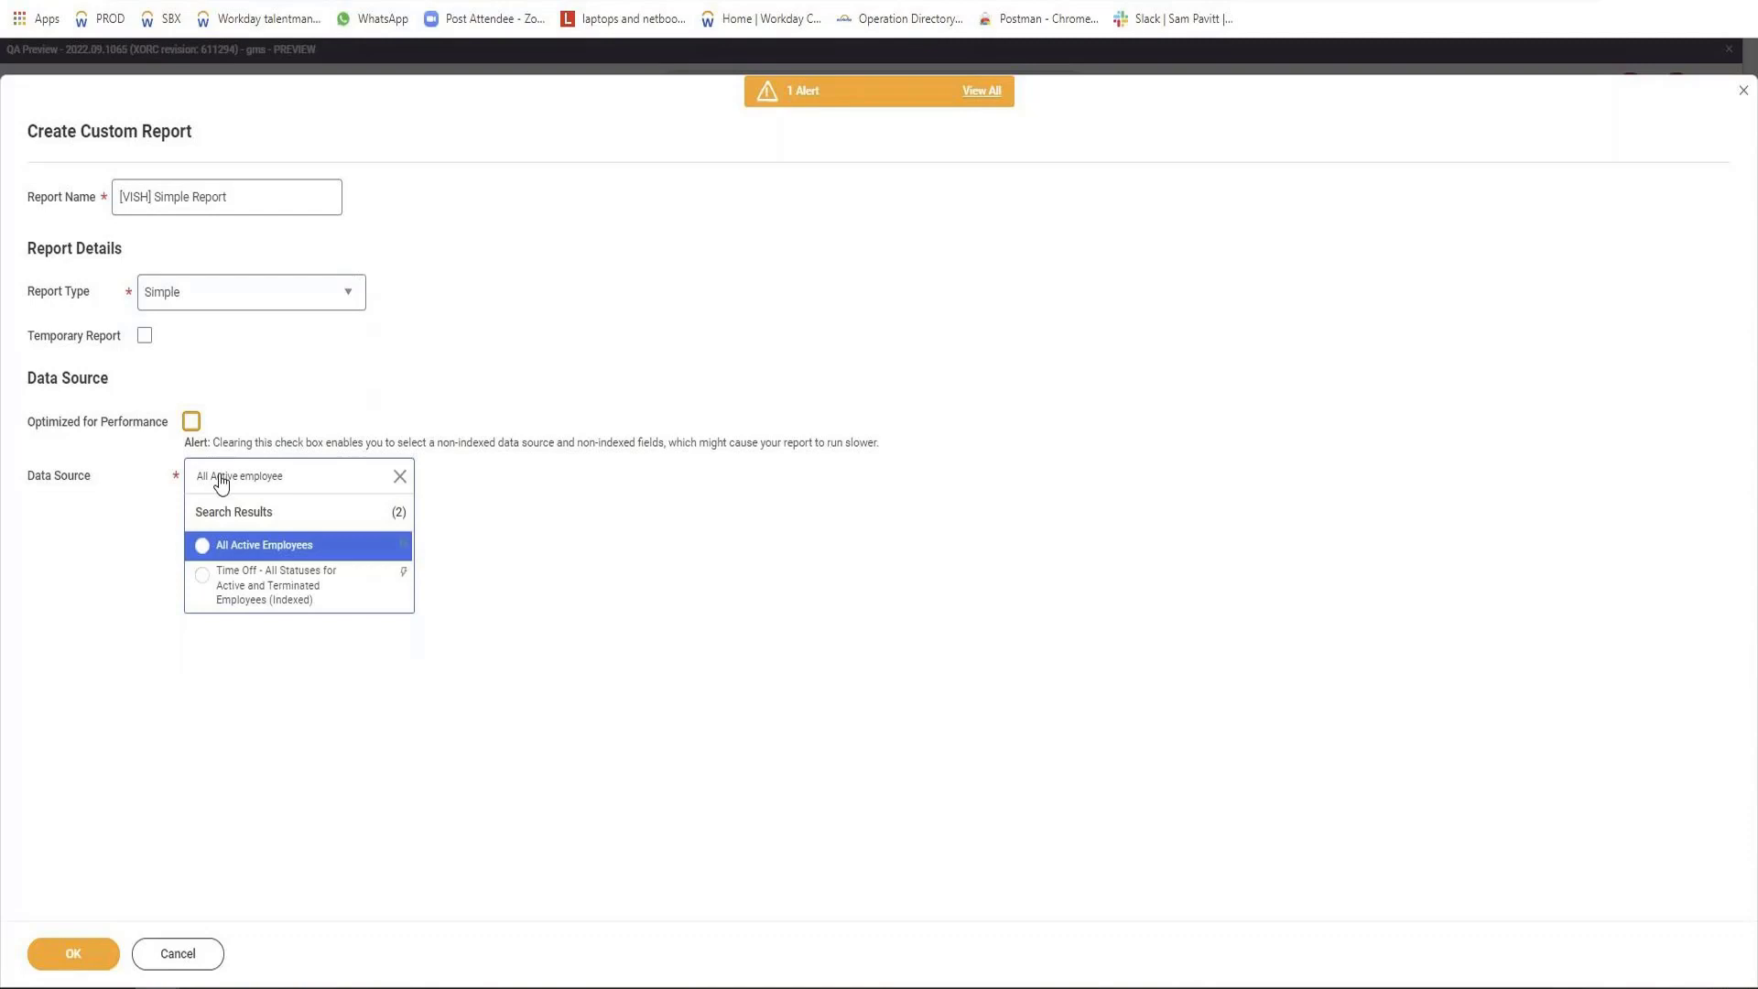
key(Return)
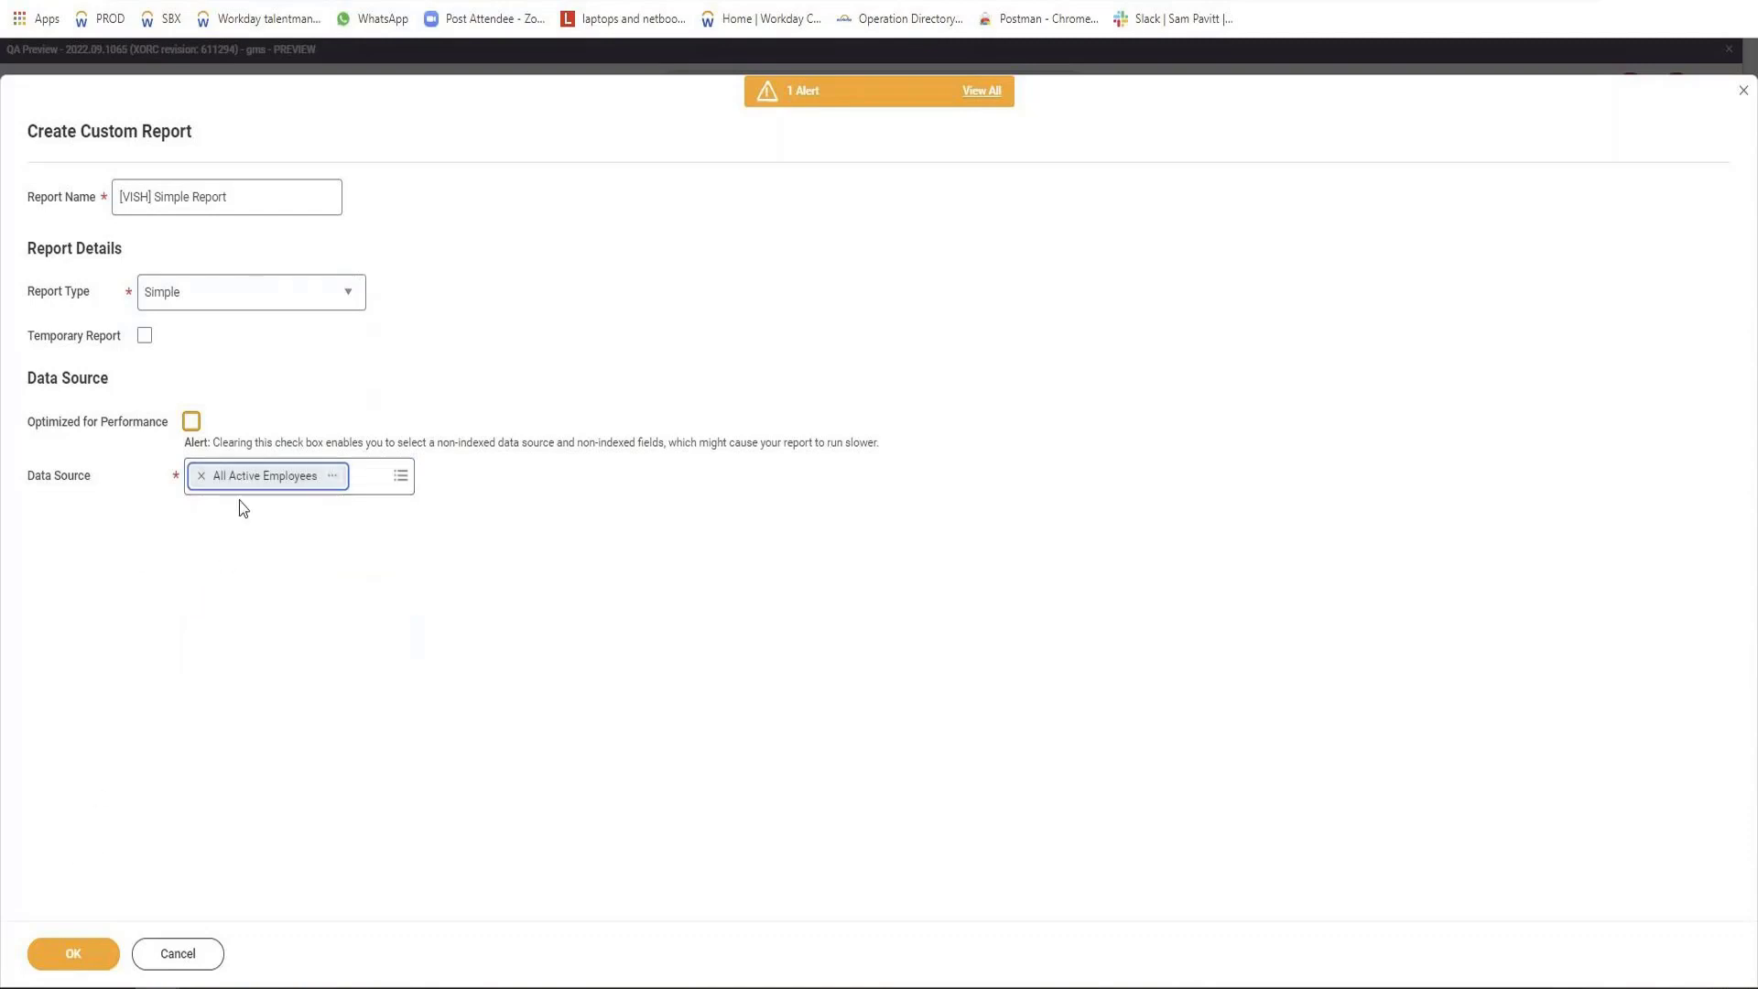
click(83, 956)
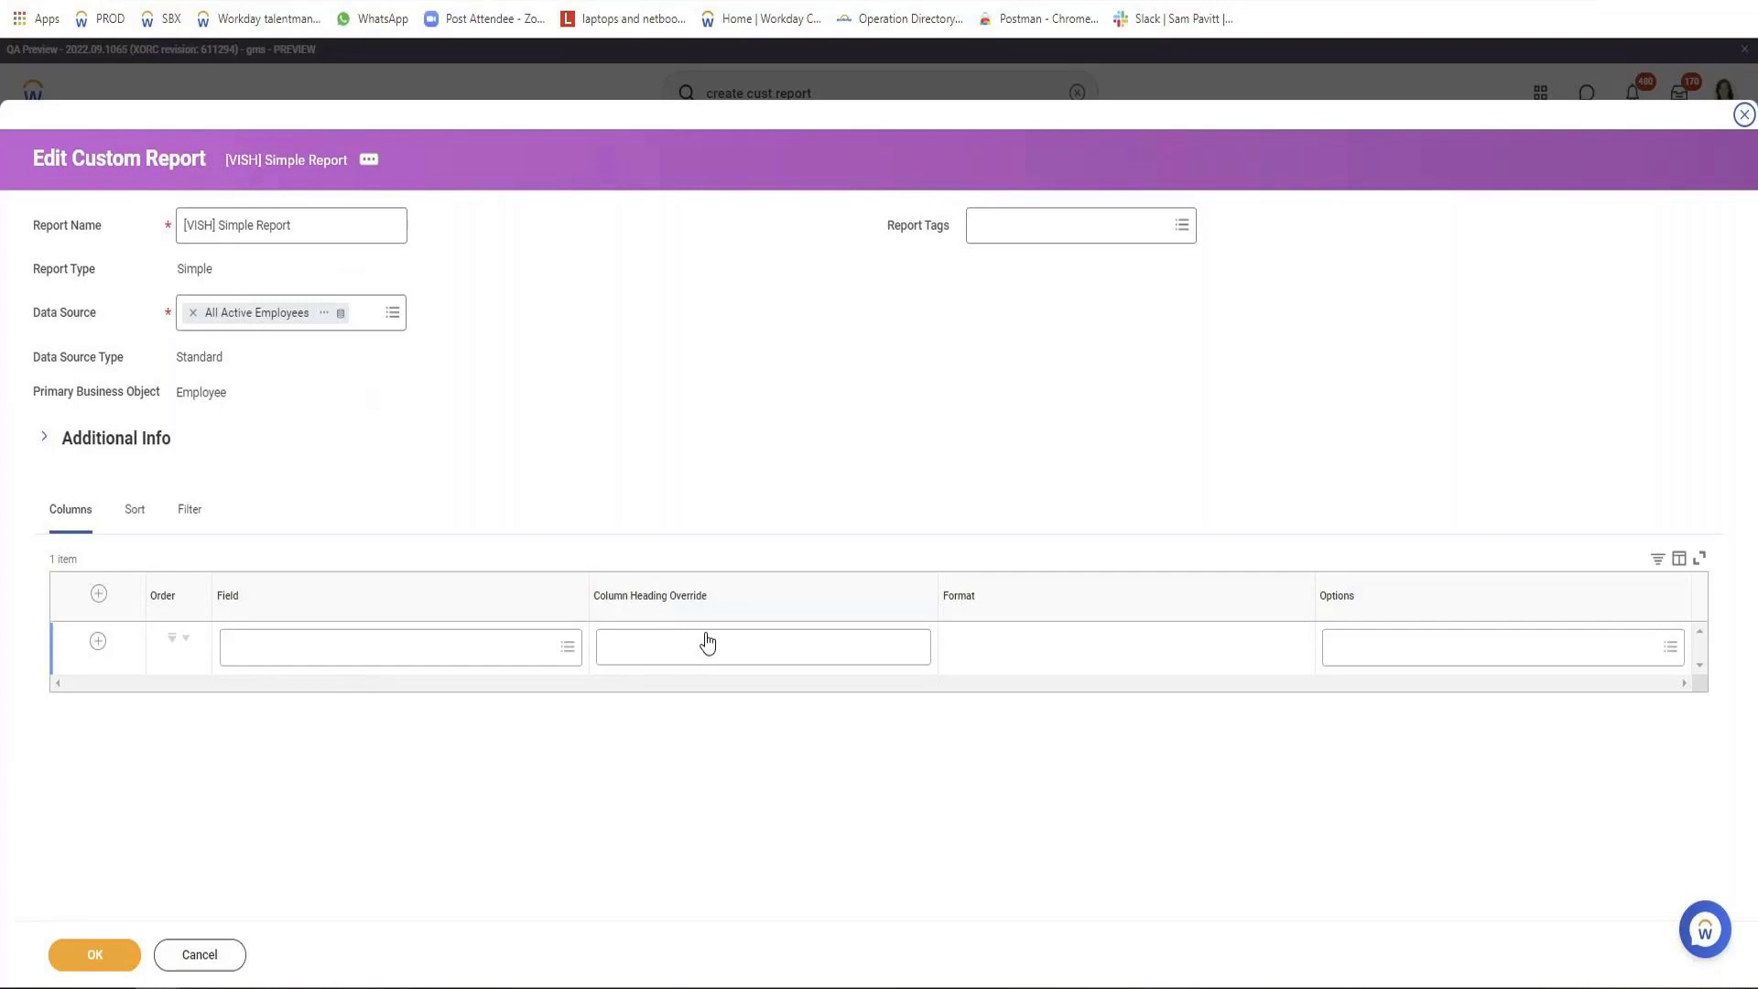
Step: Add Legal First Name as the first column with the heading FName
click(491, 647)
text(L)
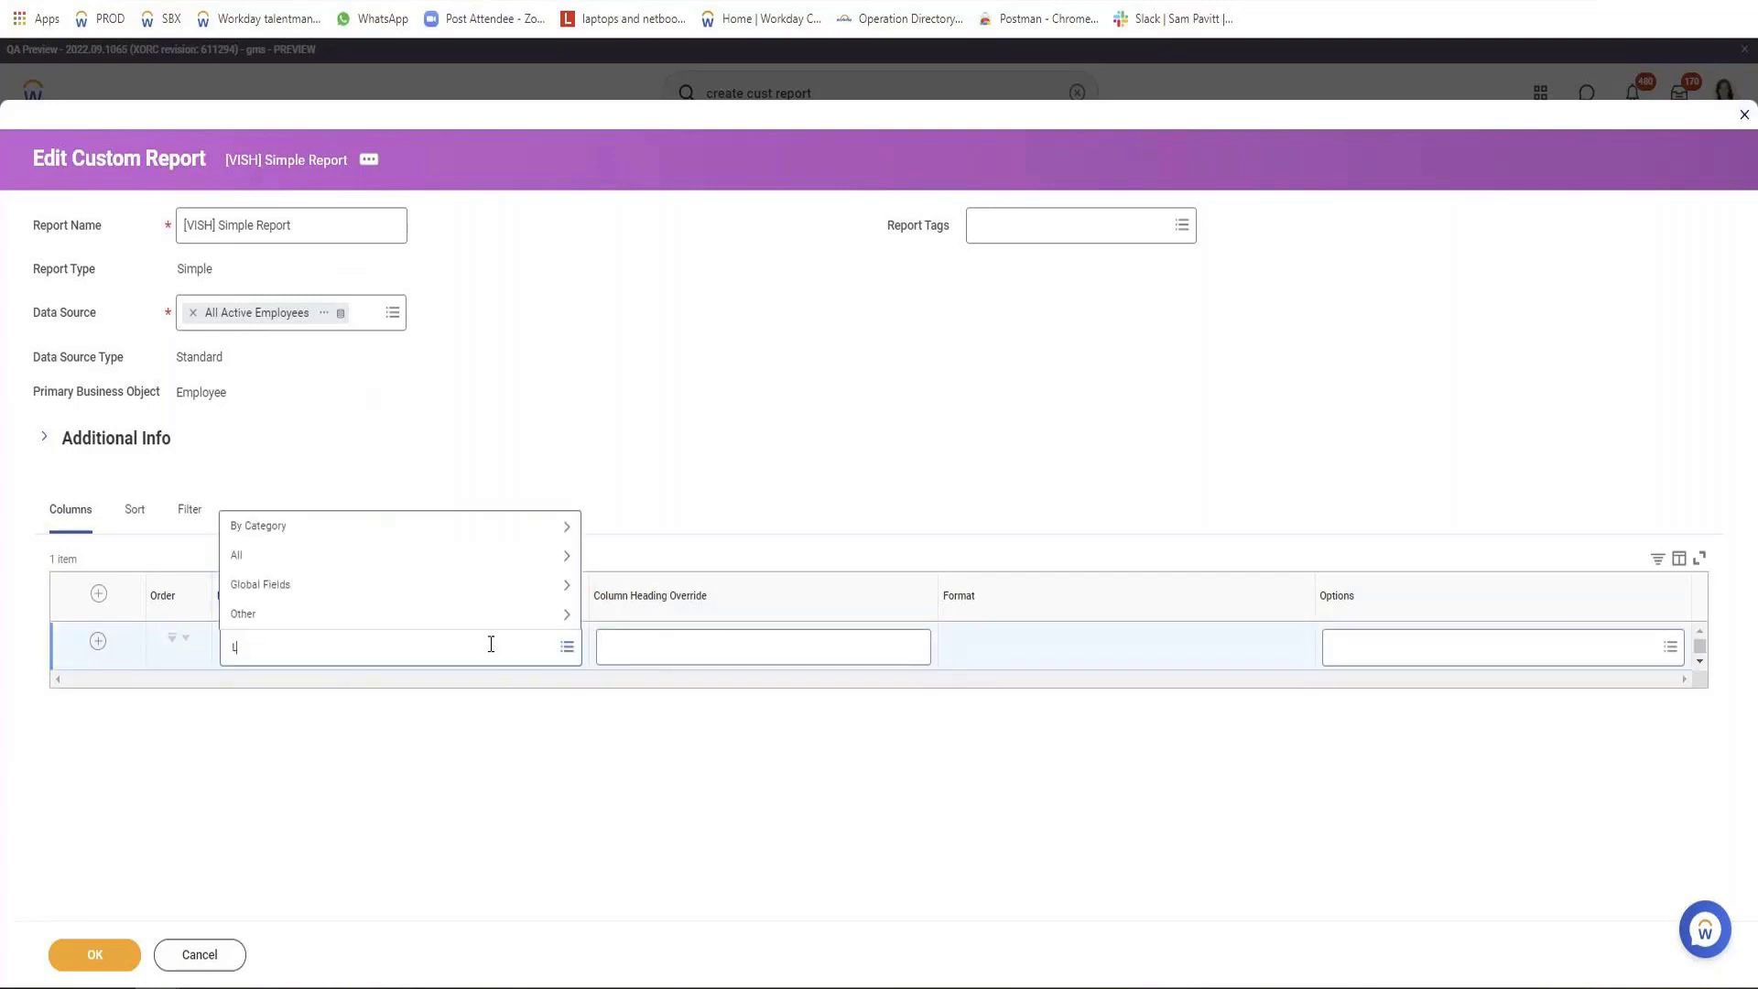
text(egal First )
text(Name)
key(Return)
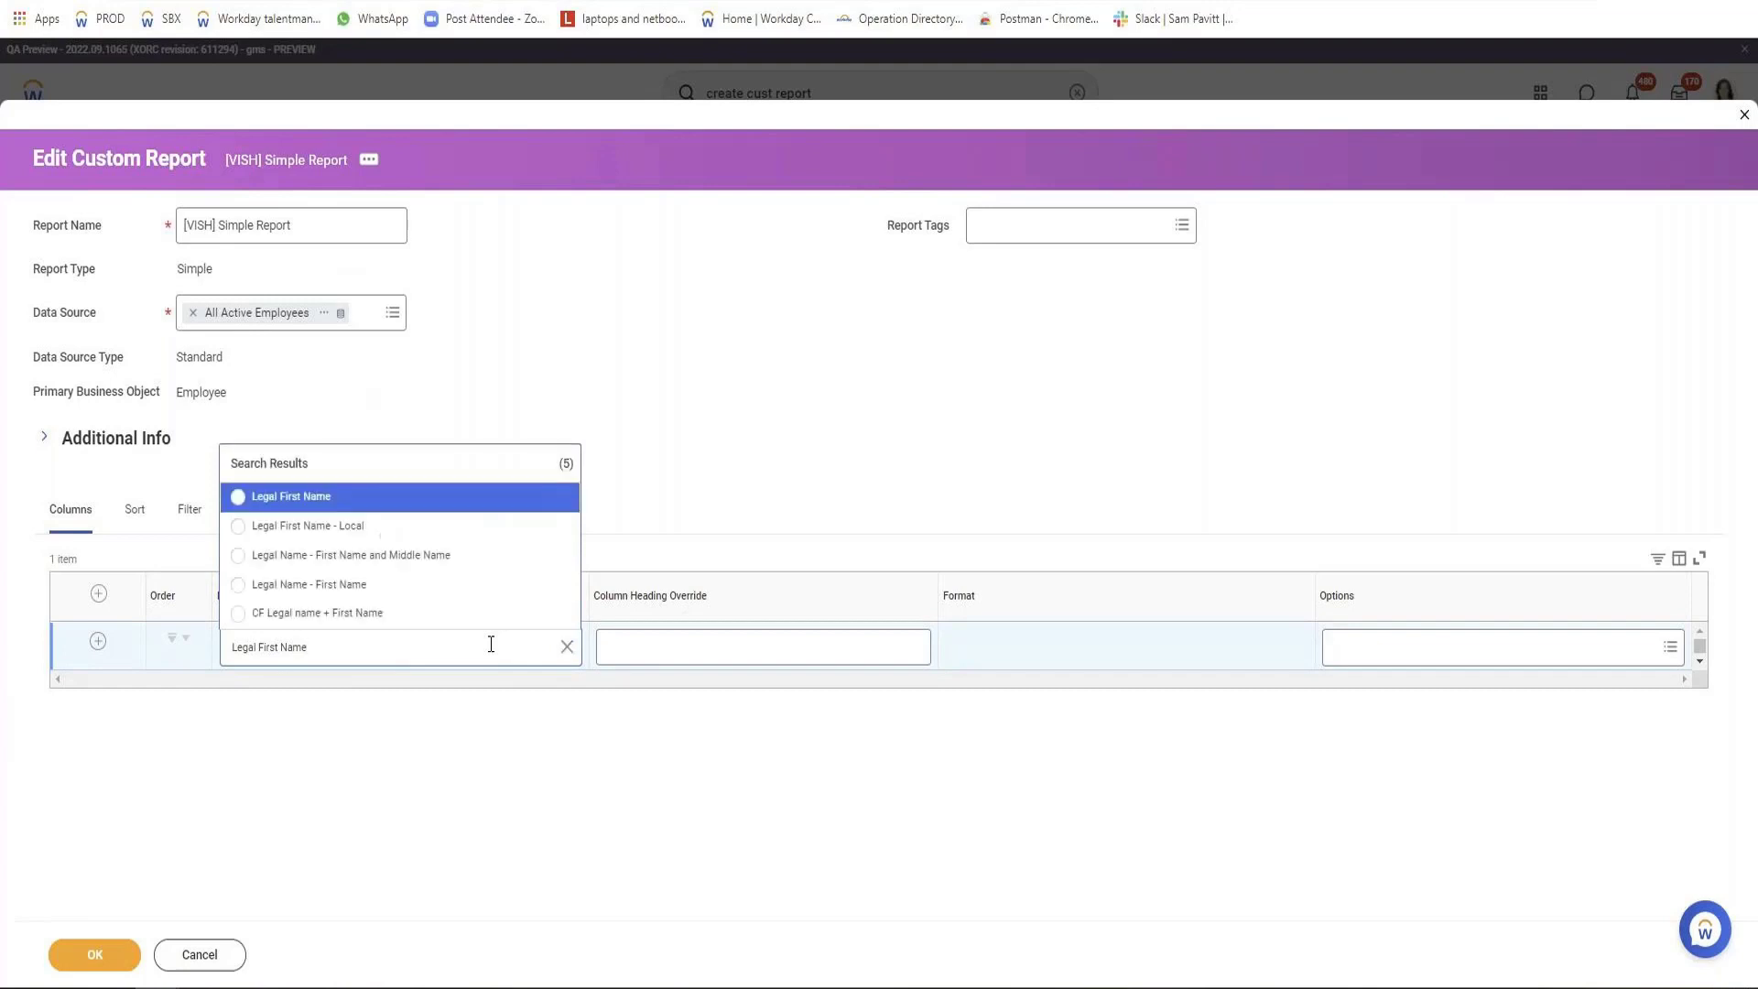
click(330, 498)
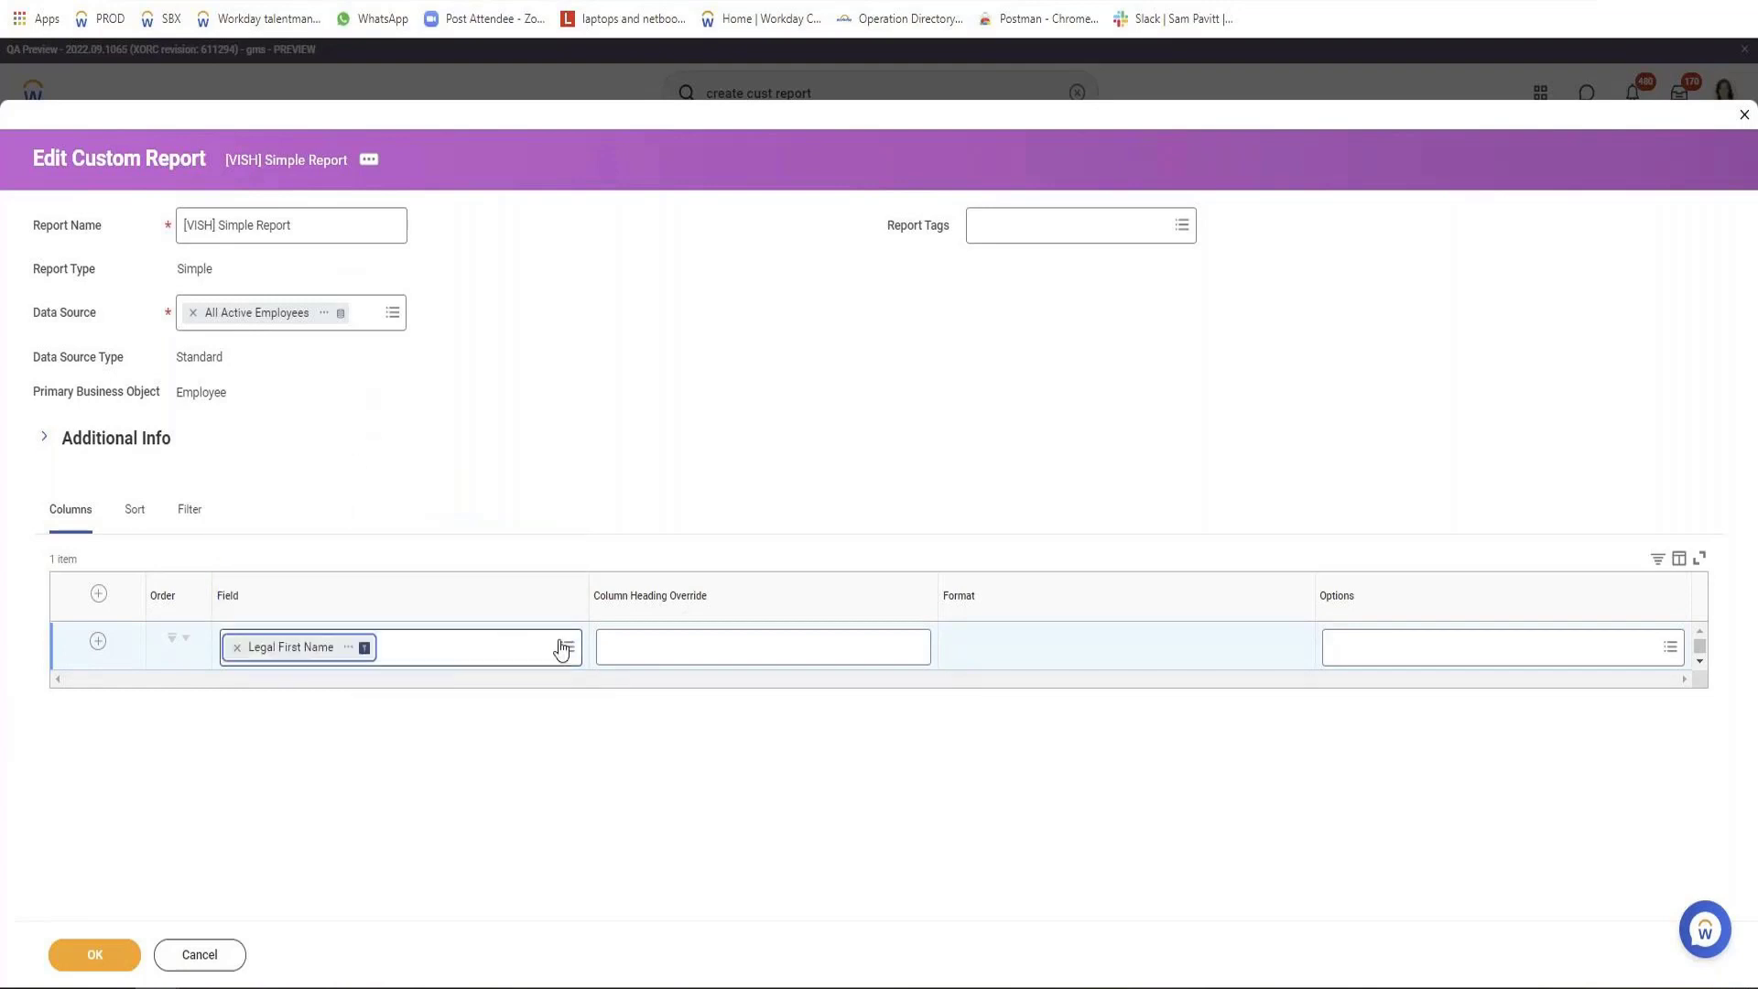
click(658, 640)
text(Name)
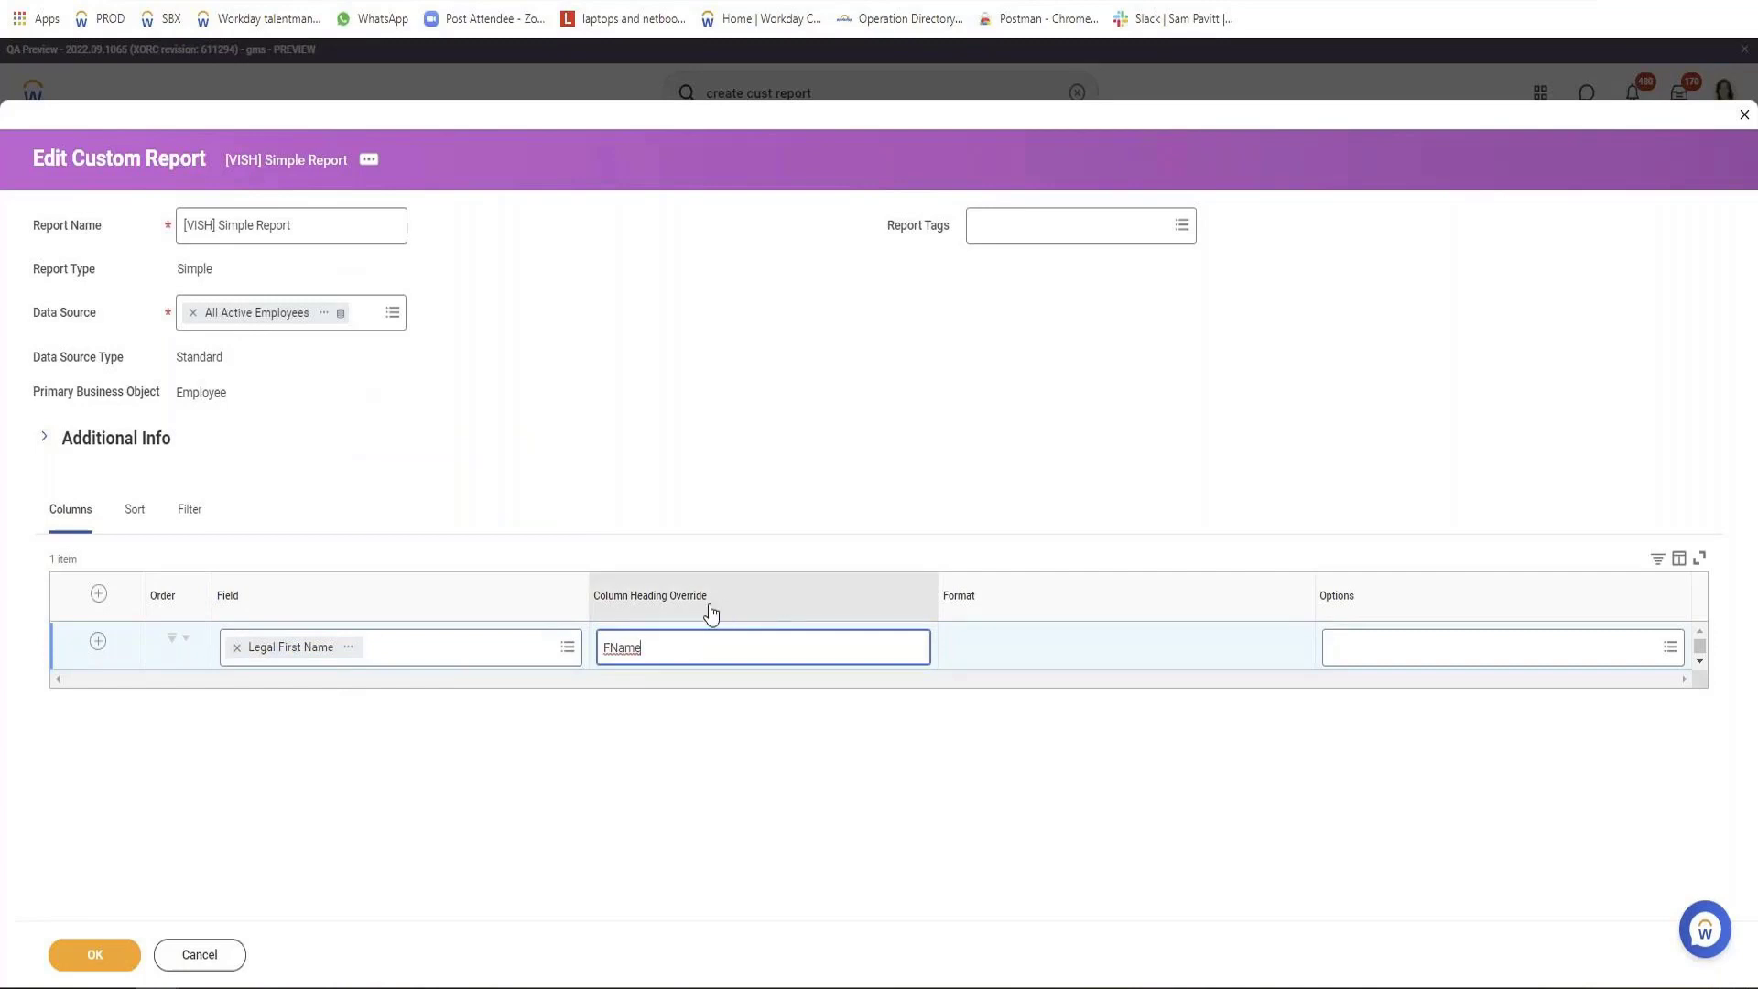
Step: Add Legal Last Name (LName) and Date of Birth as the second and third columns
click(98, 642)
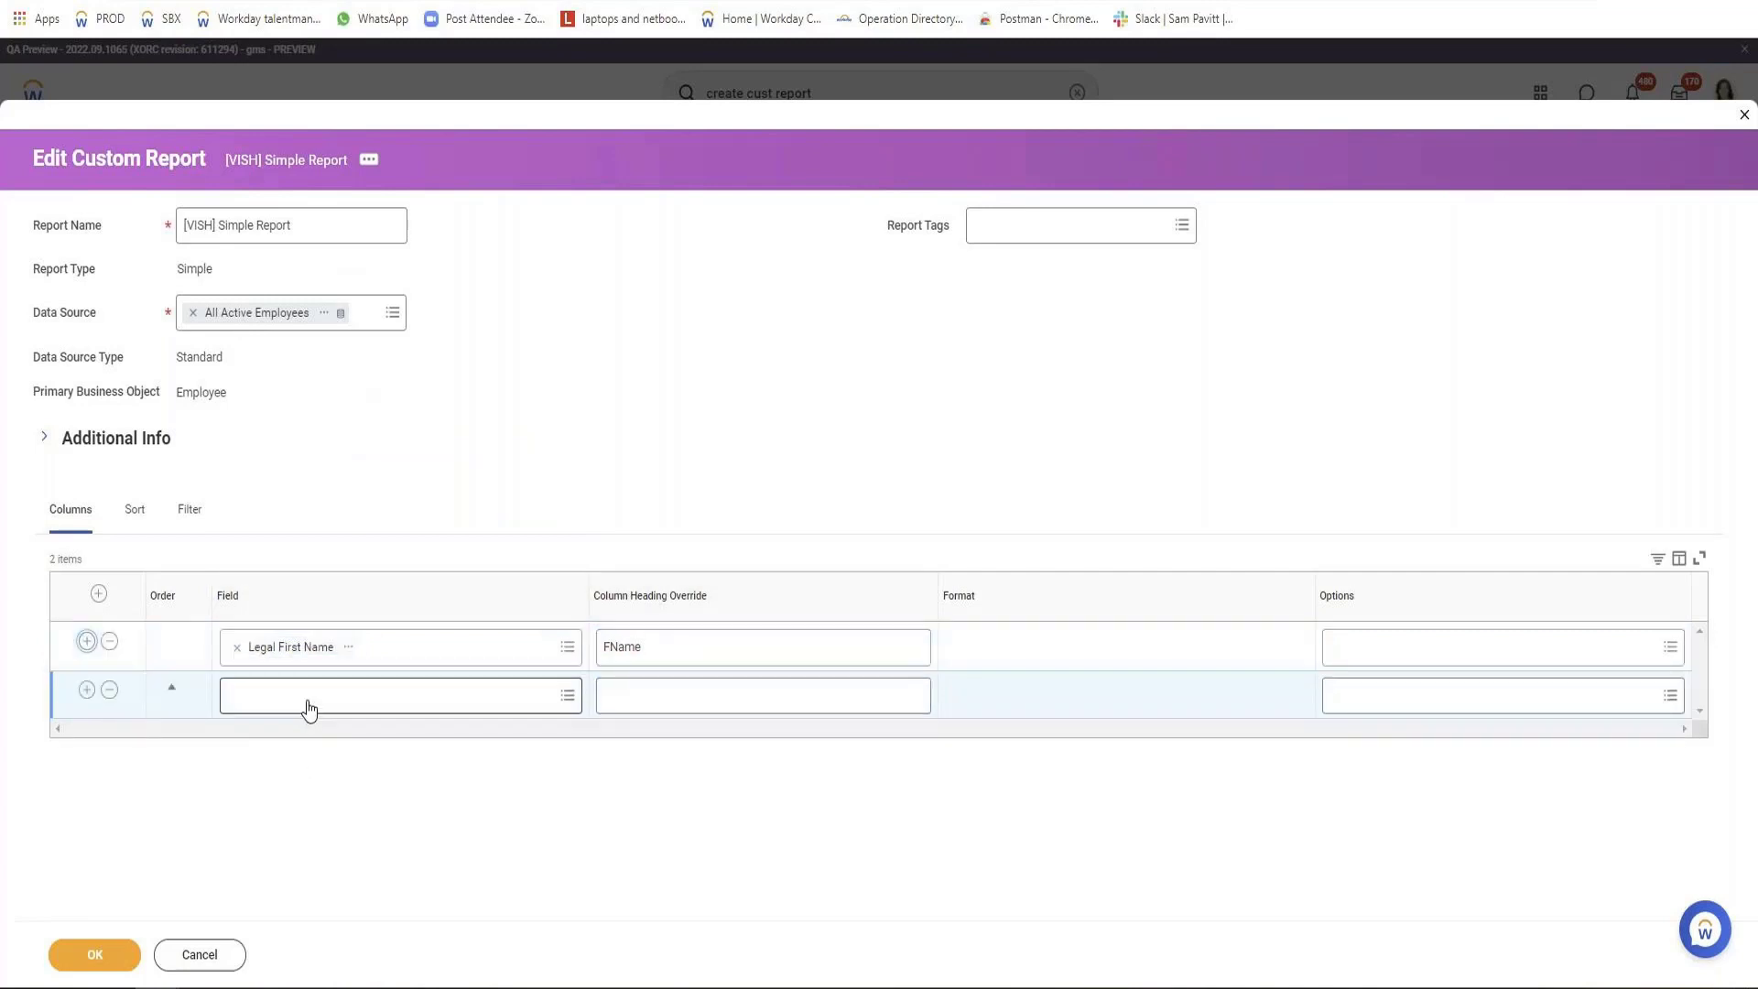
click(307, 697)
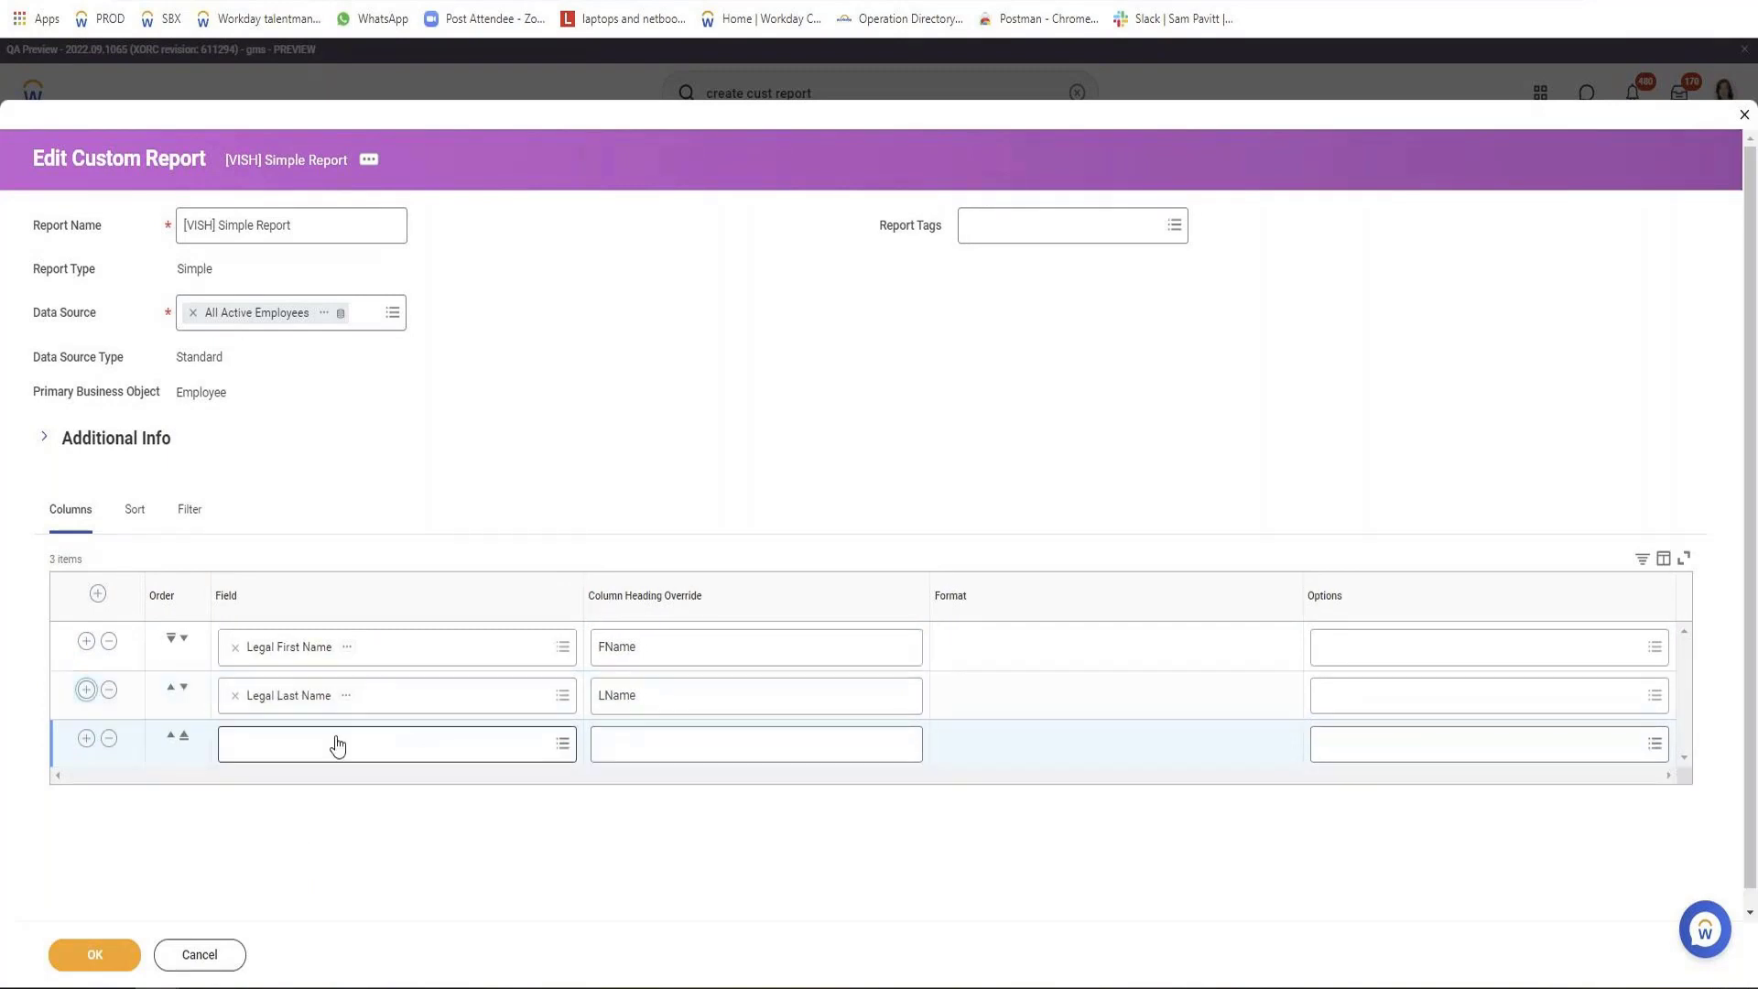
click(337, 737)
text(Date)
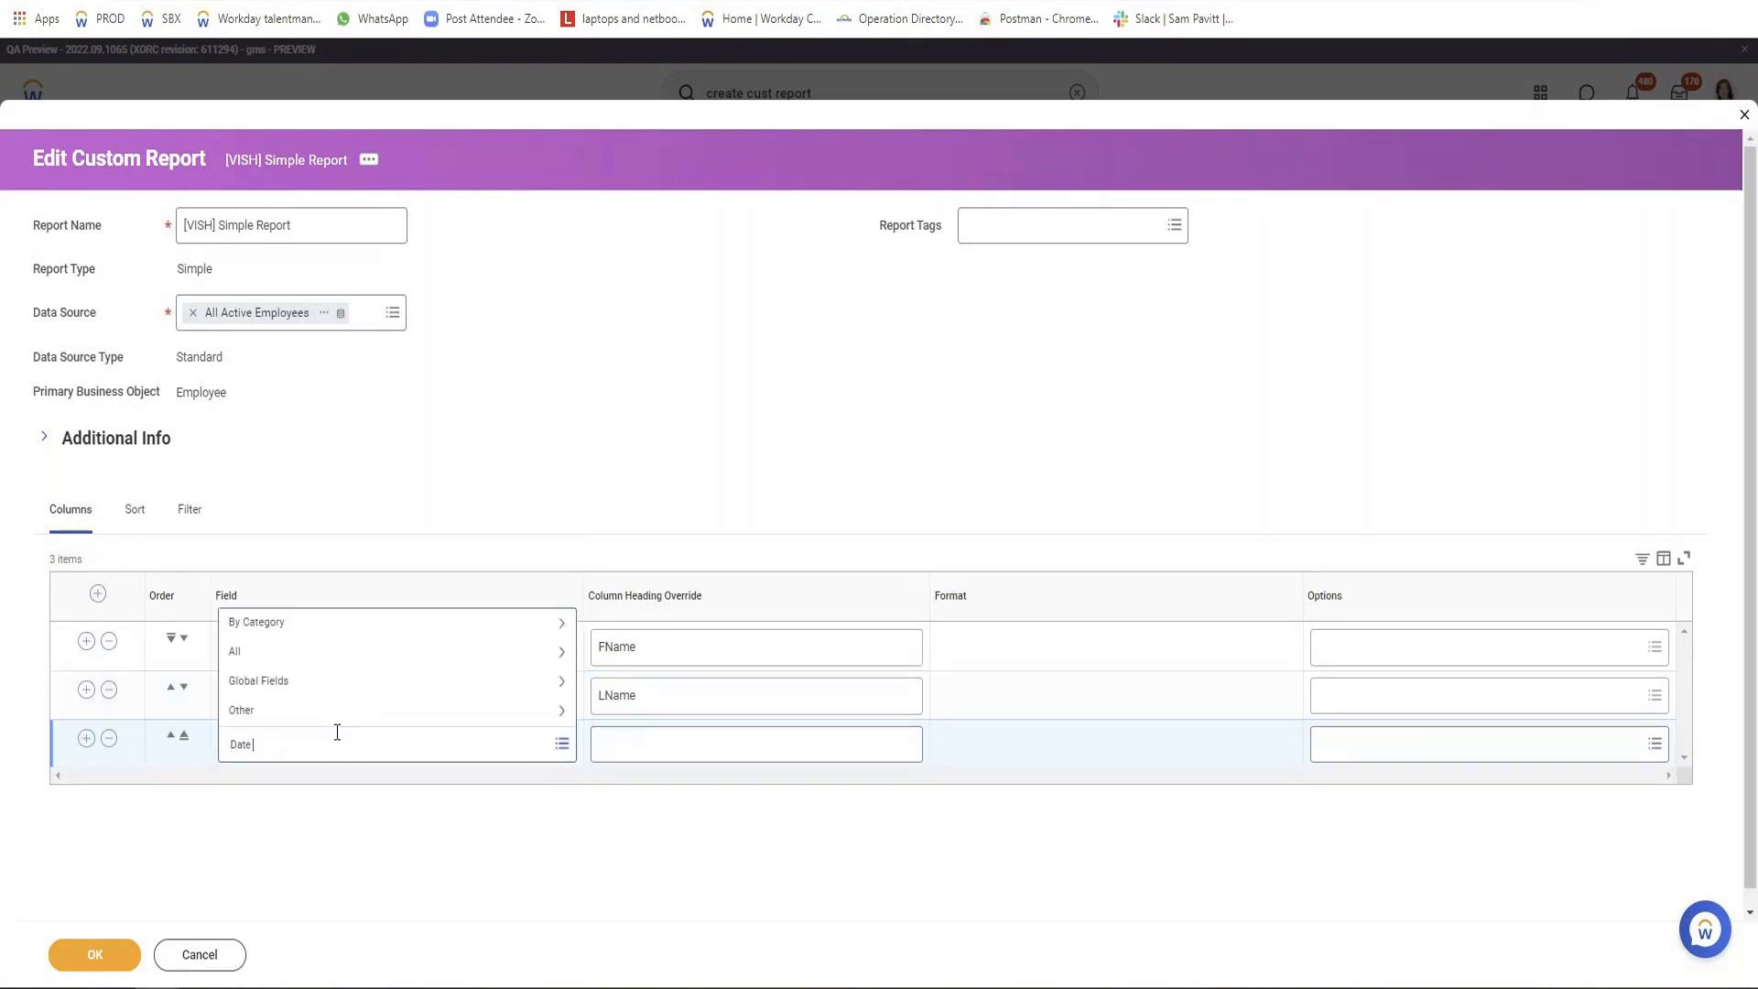
text( of Bir)
text(th)
key(Return)
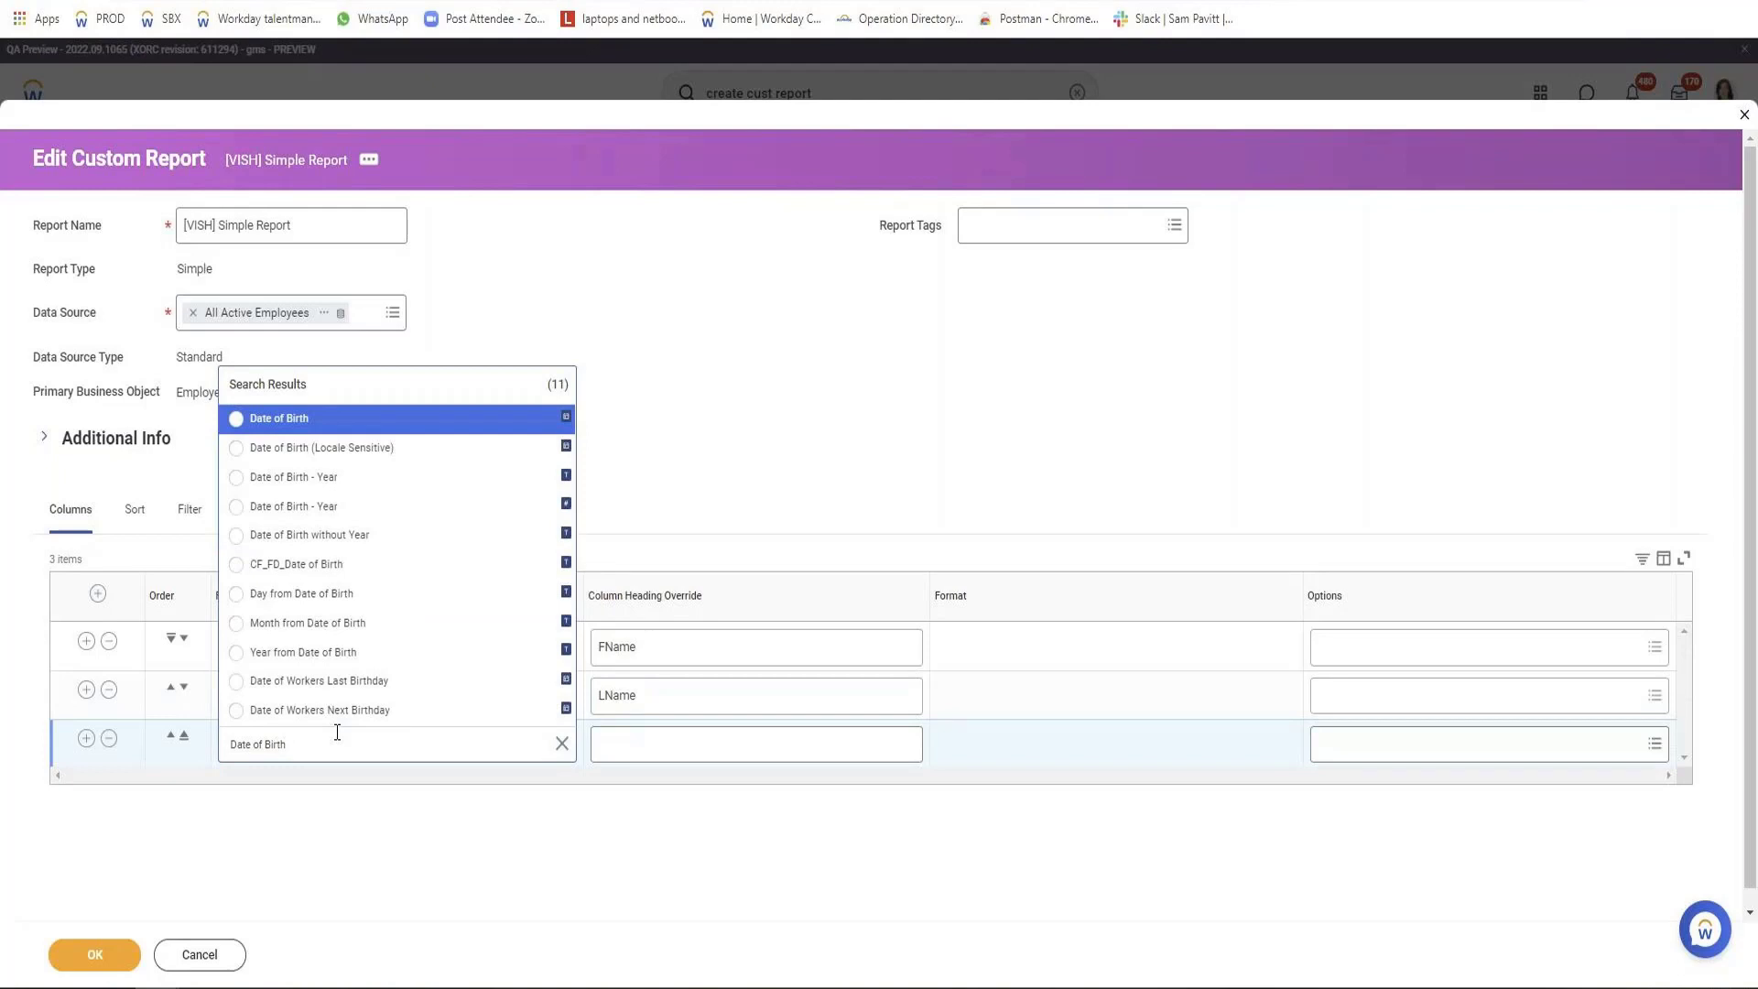
key(Return)
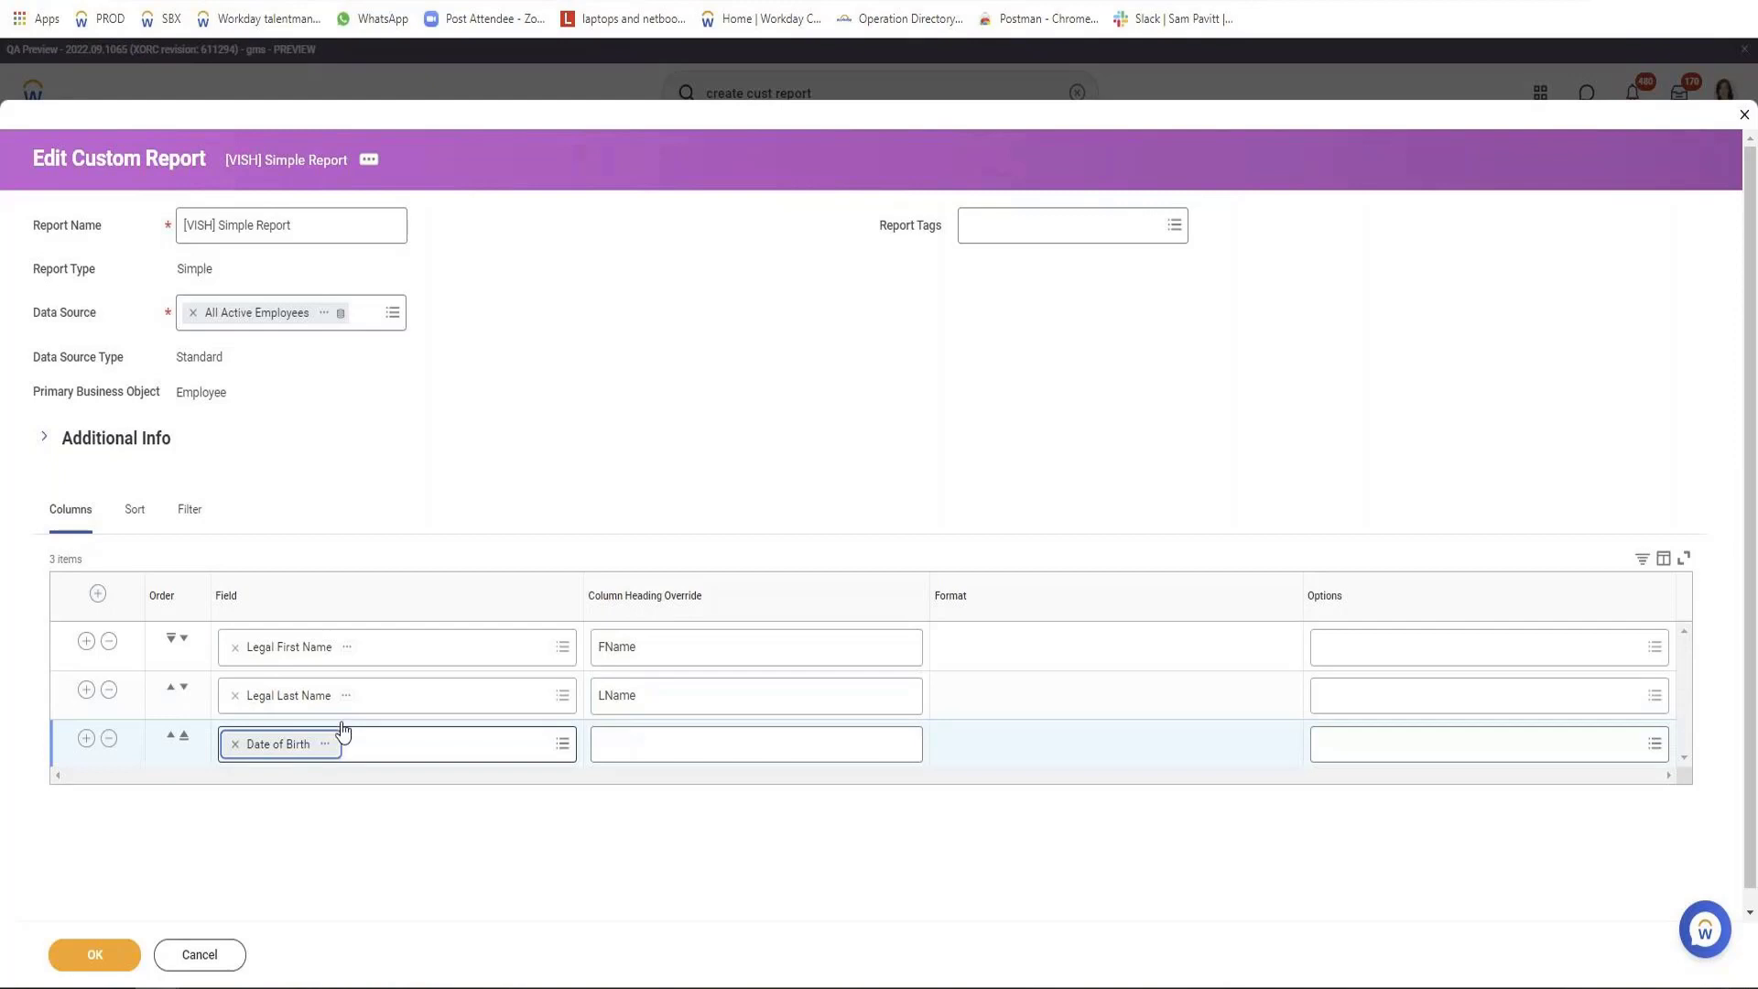
Step: Add Age as the fourth column after Date of Birth
click(657, 741)
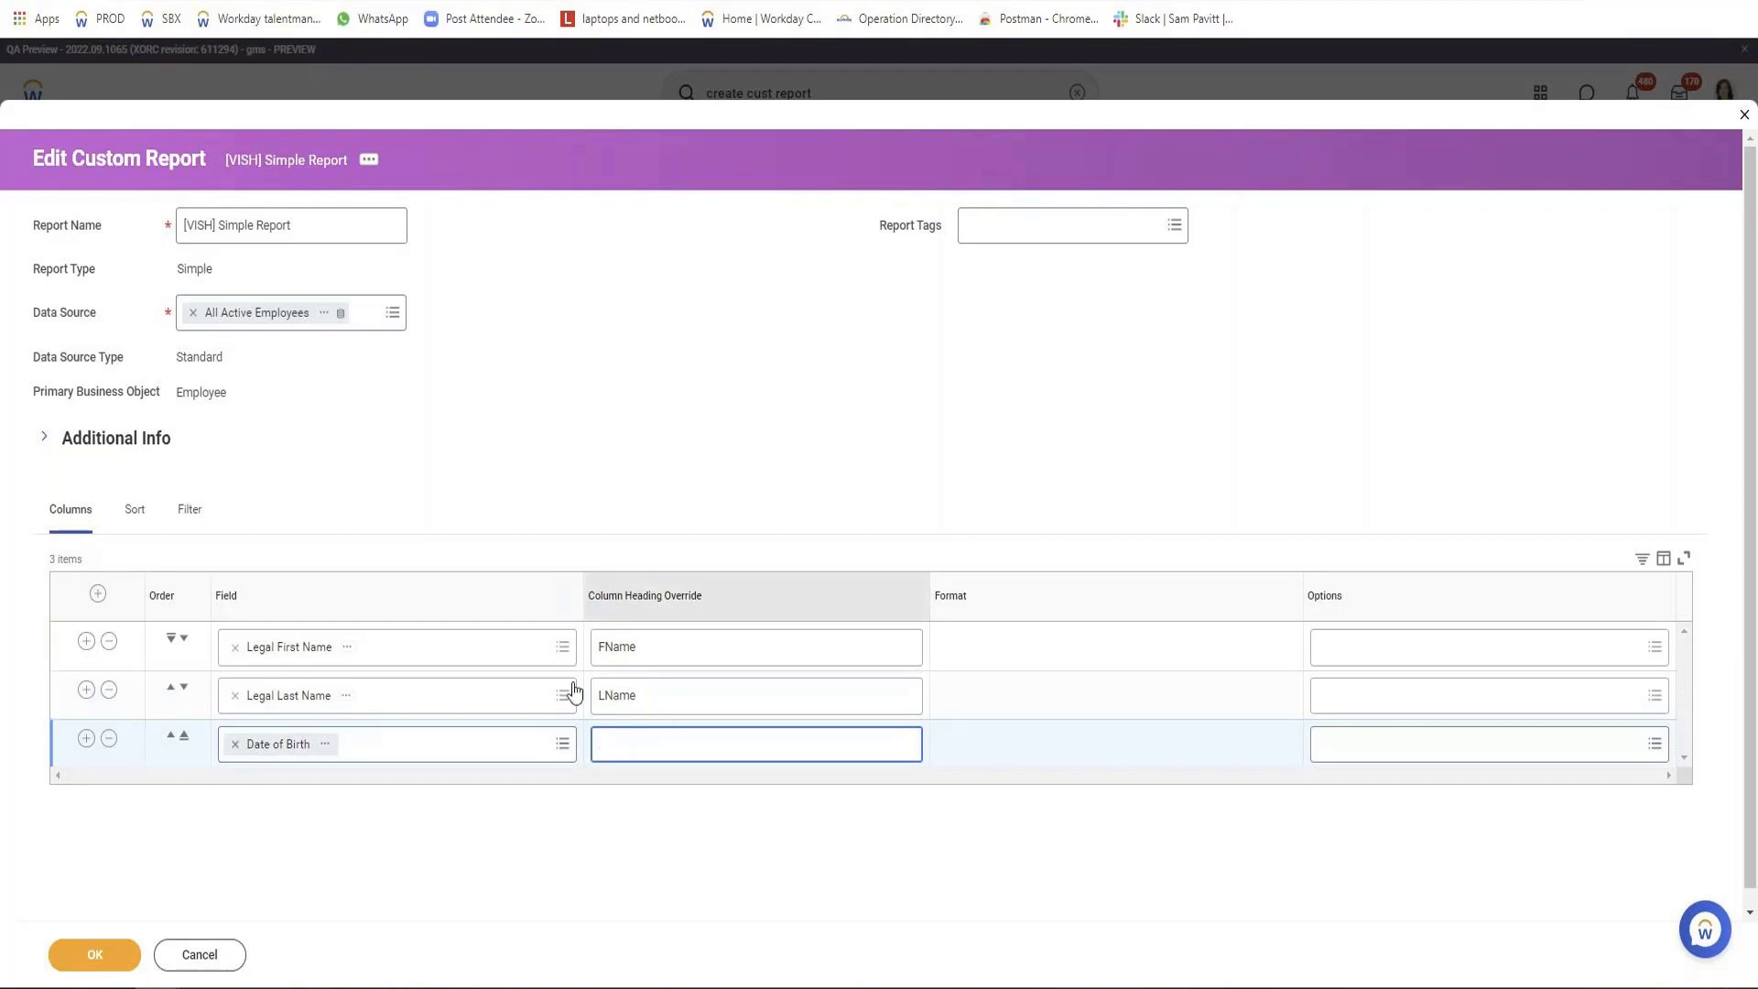
click(85, 738)
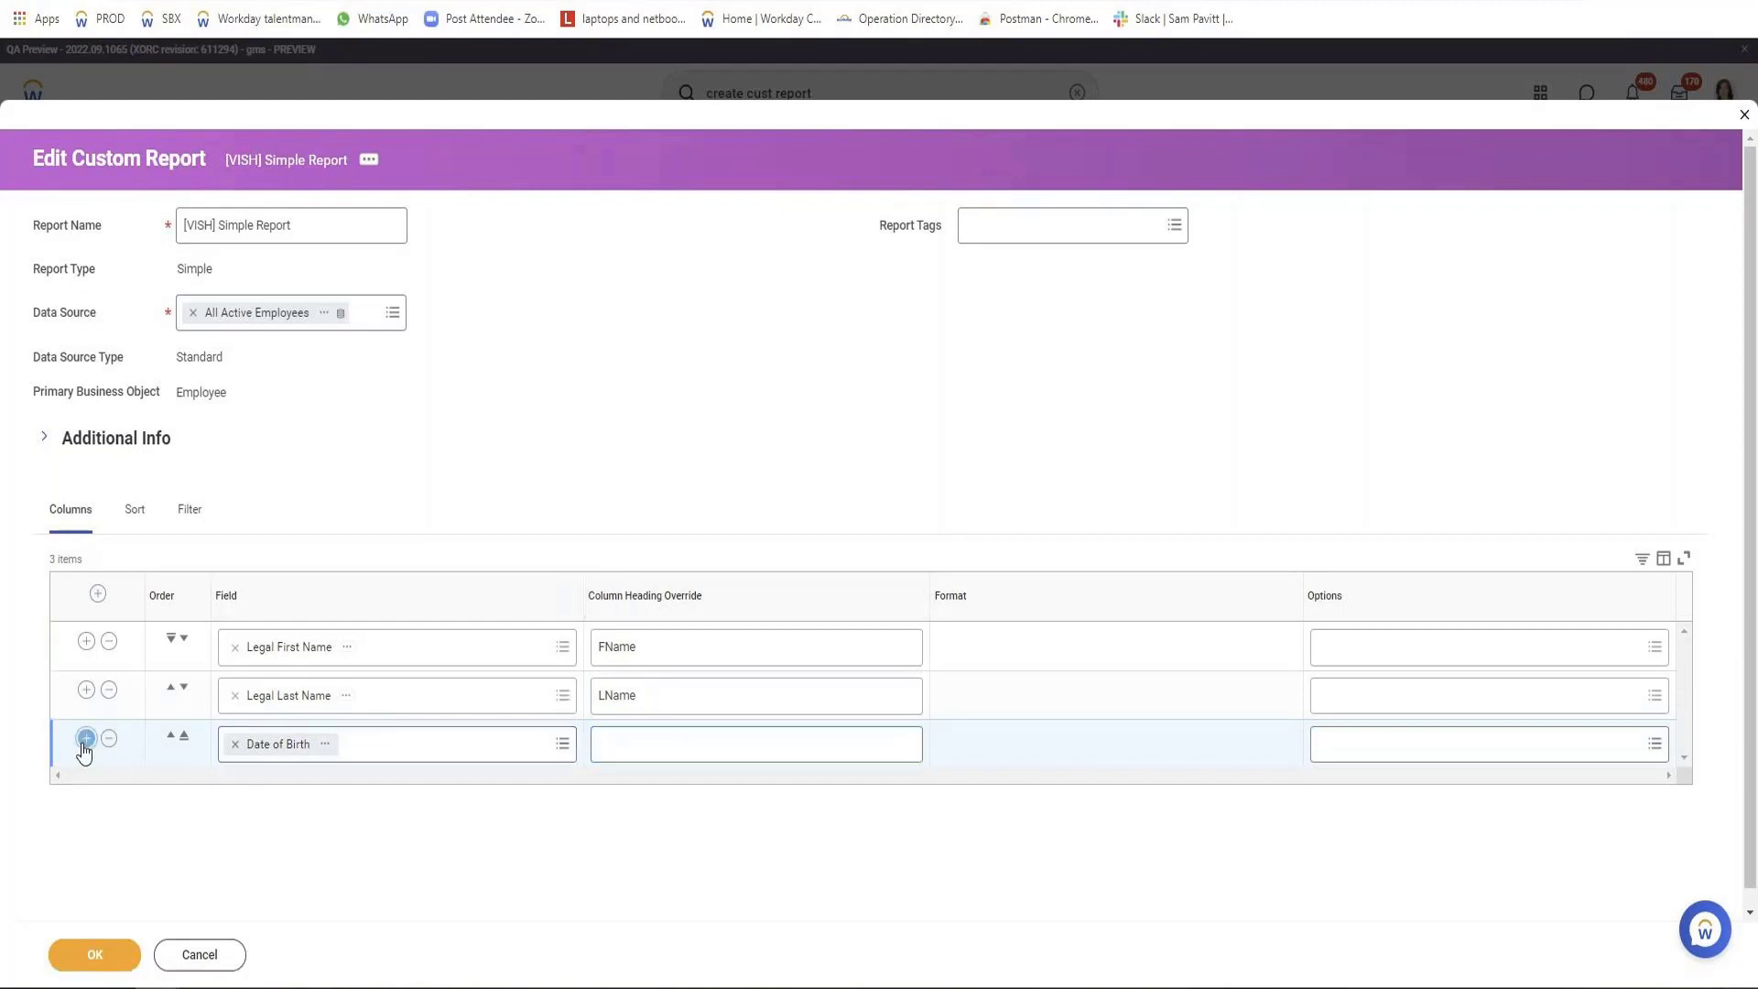
click(285, 808)
text(age)
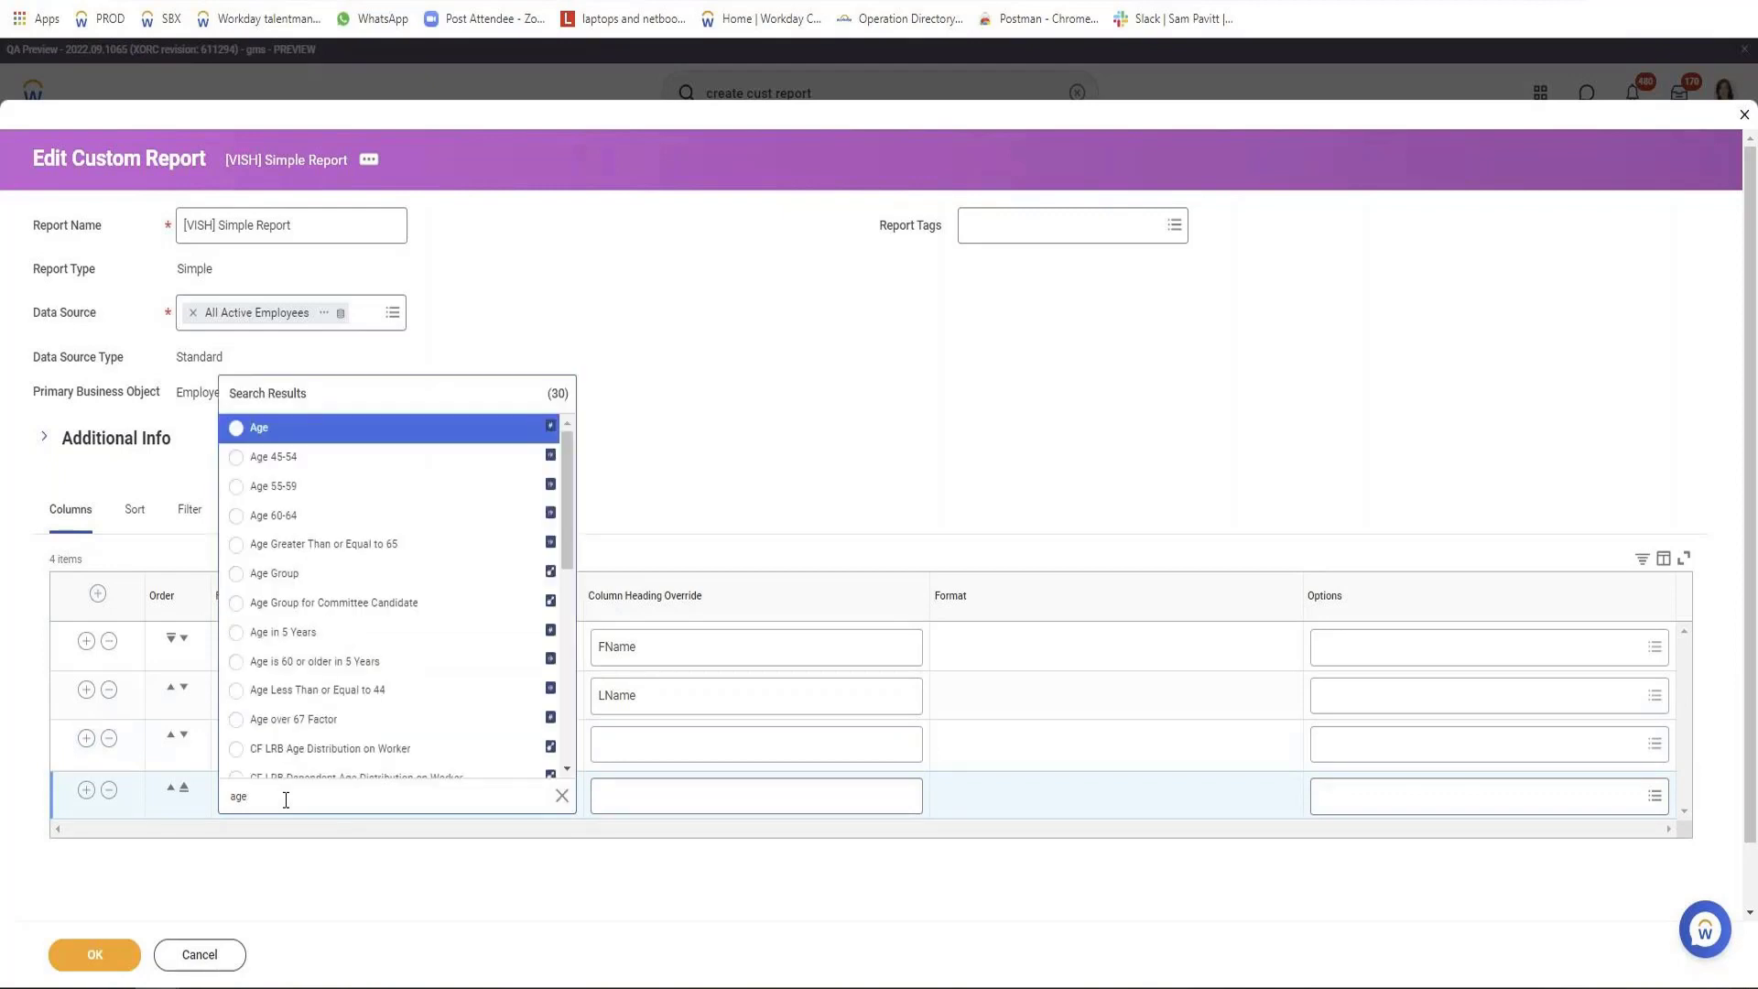
click(234, 435)
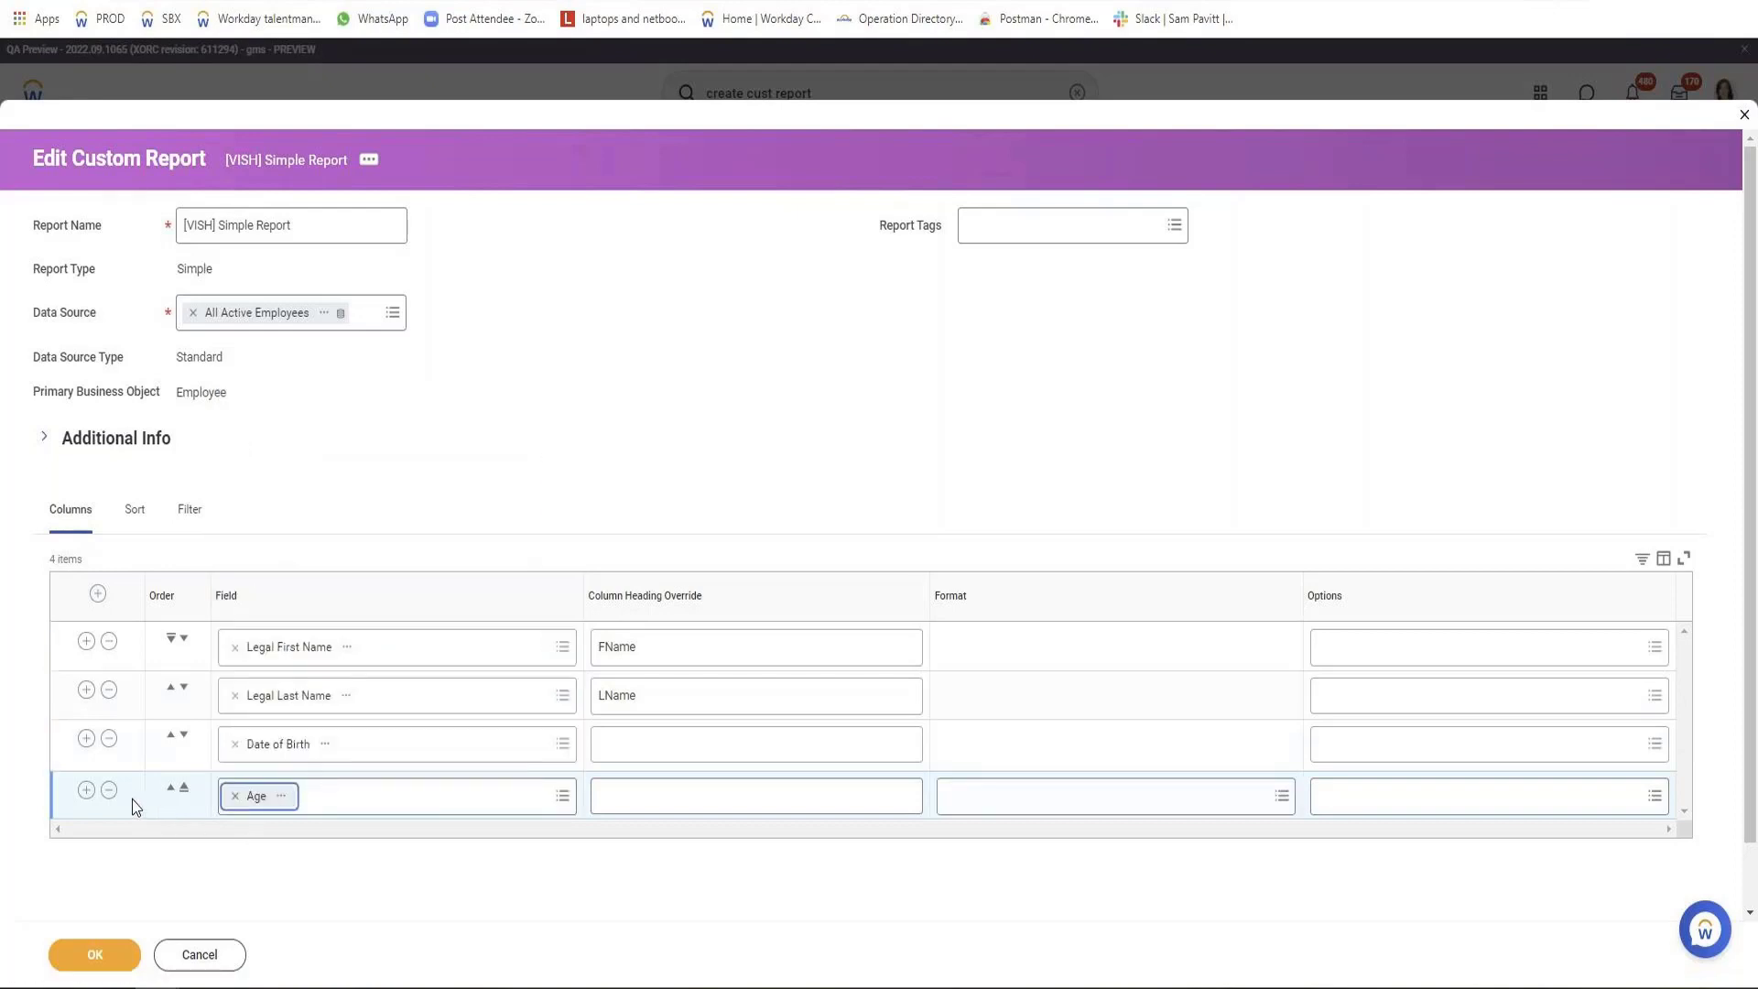
Step: Add Age Group as the fifth column
click(85, 789)
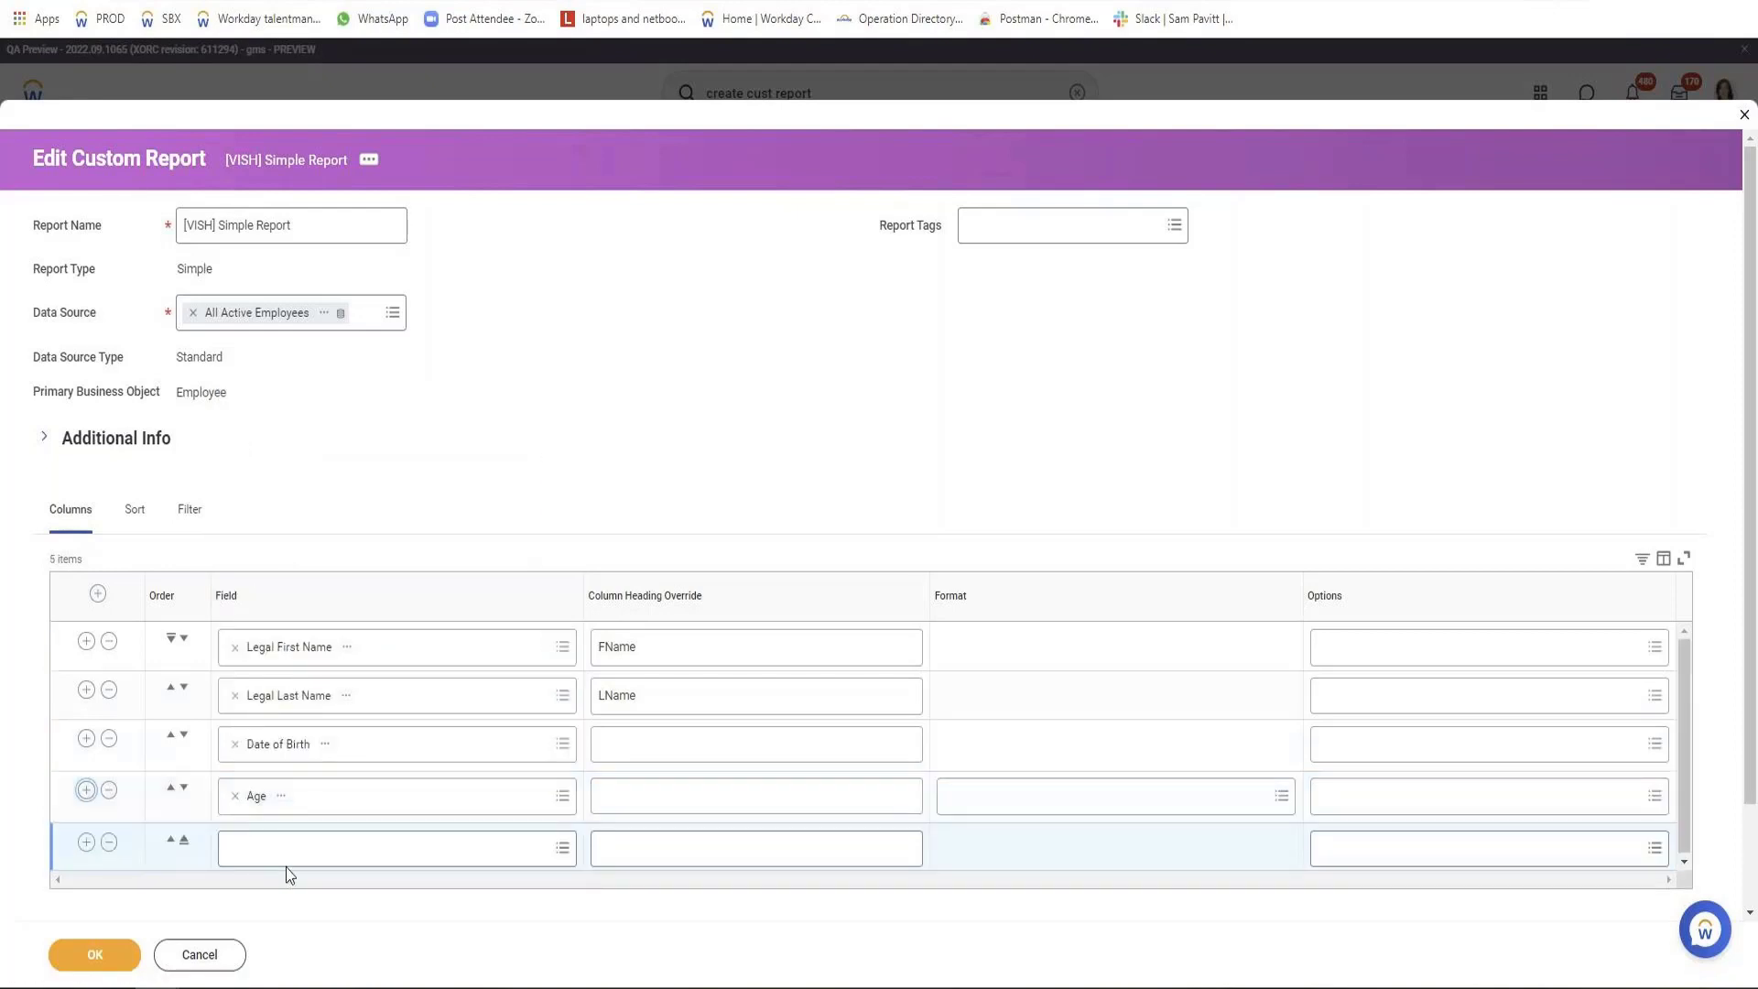
click(288, 861)
text(Age group)
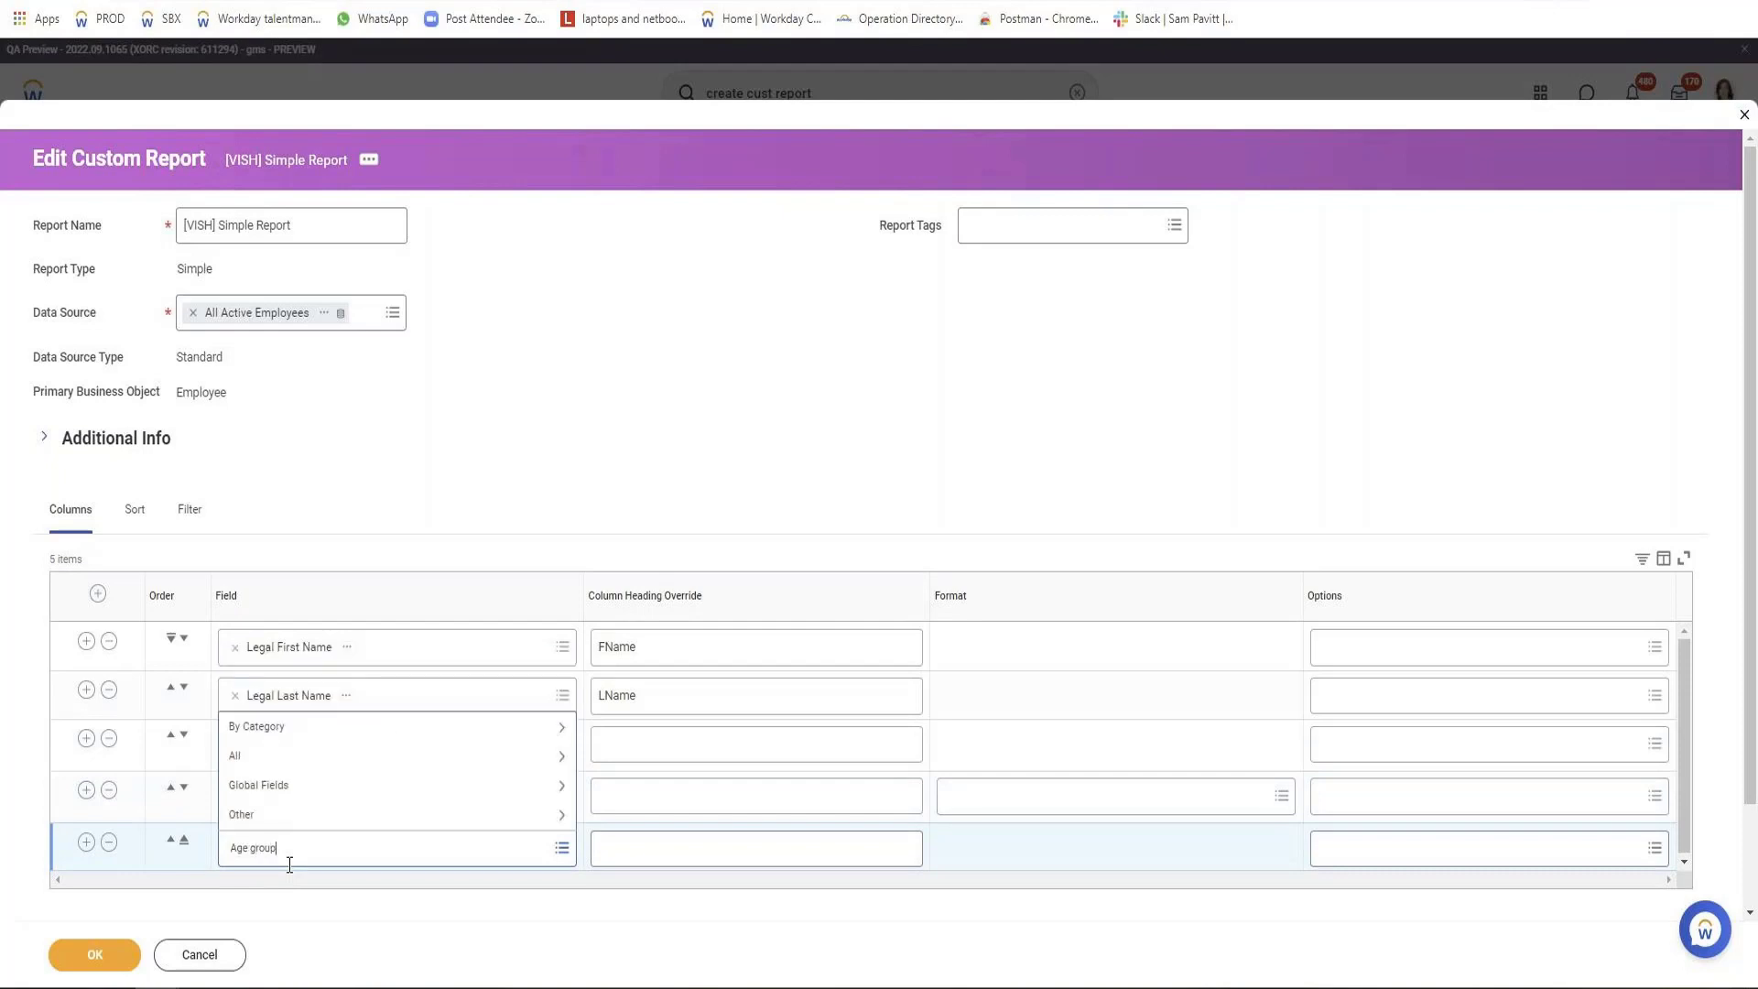
text(d)
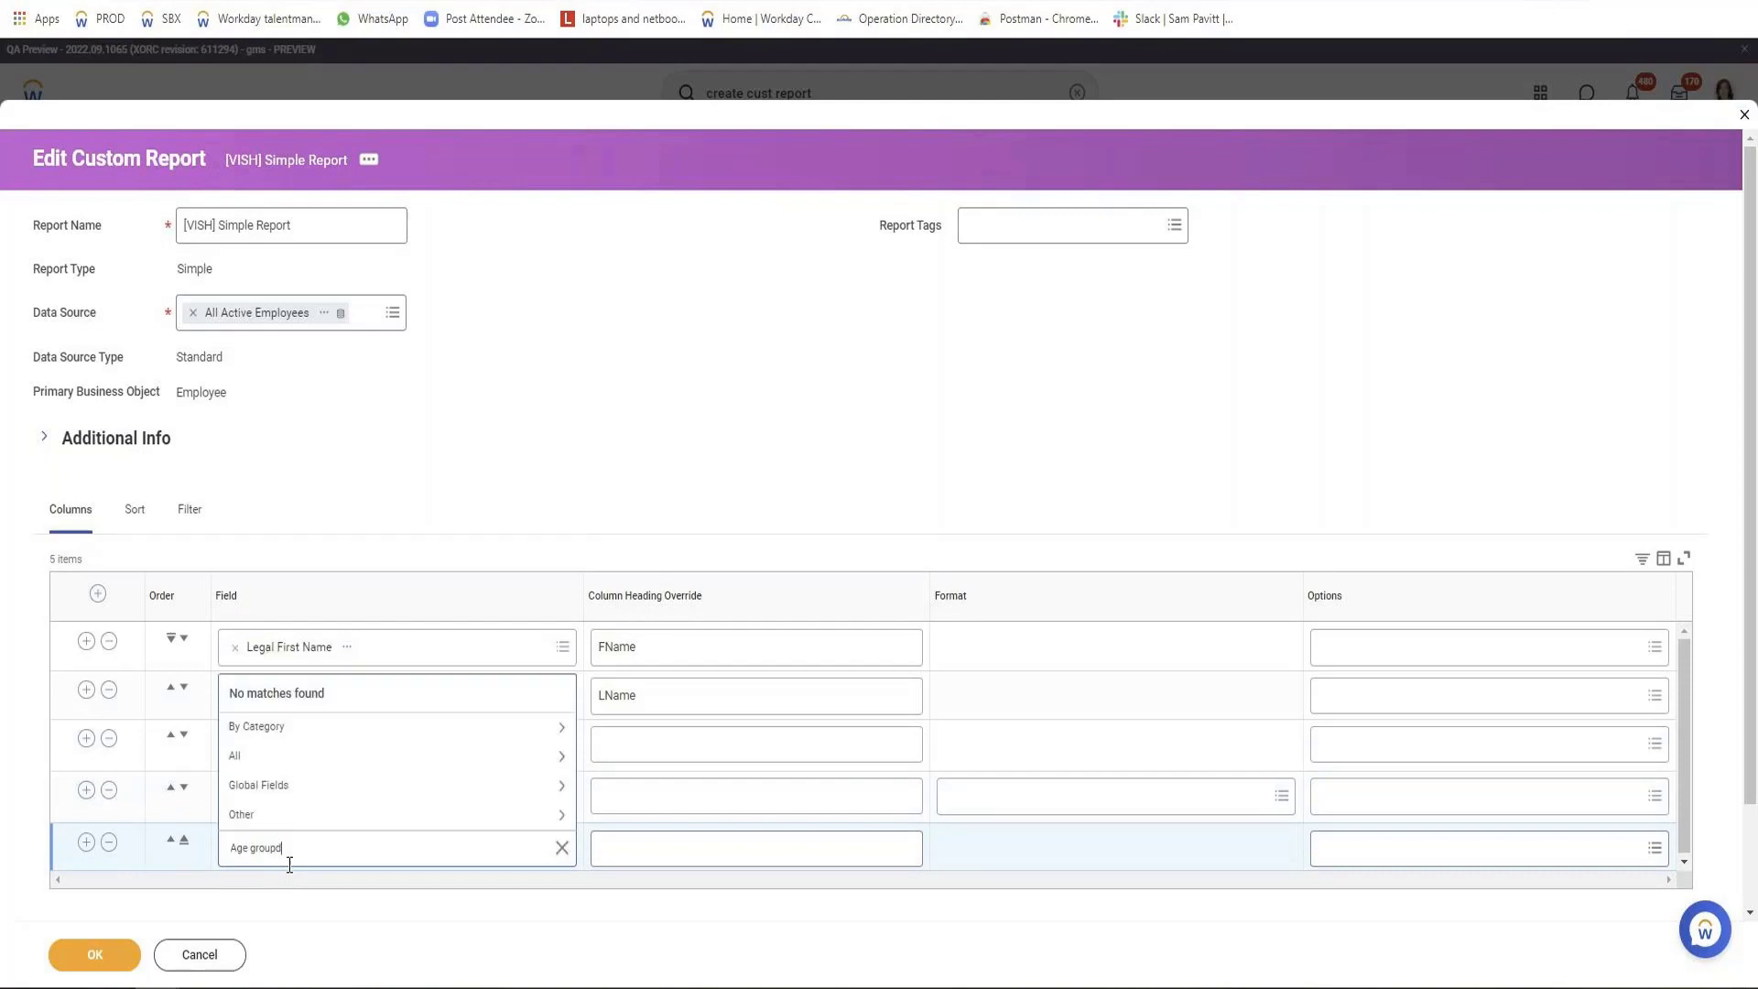
key(BackSpace)
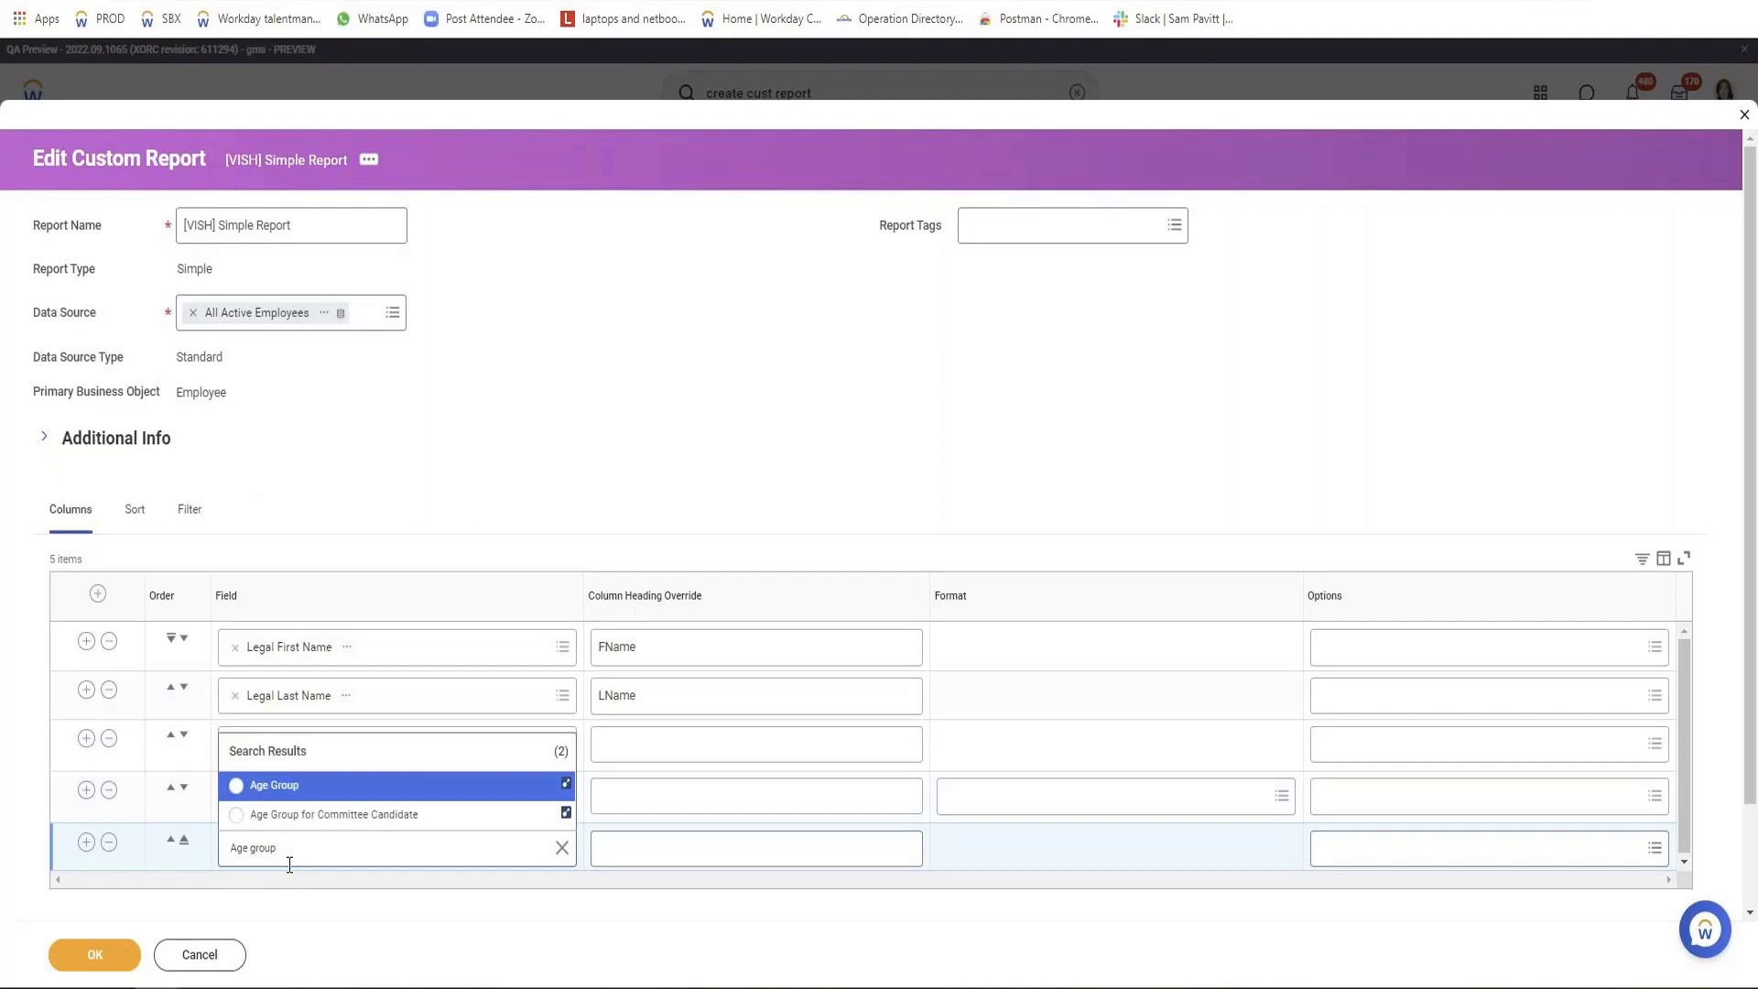
key(Return)
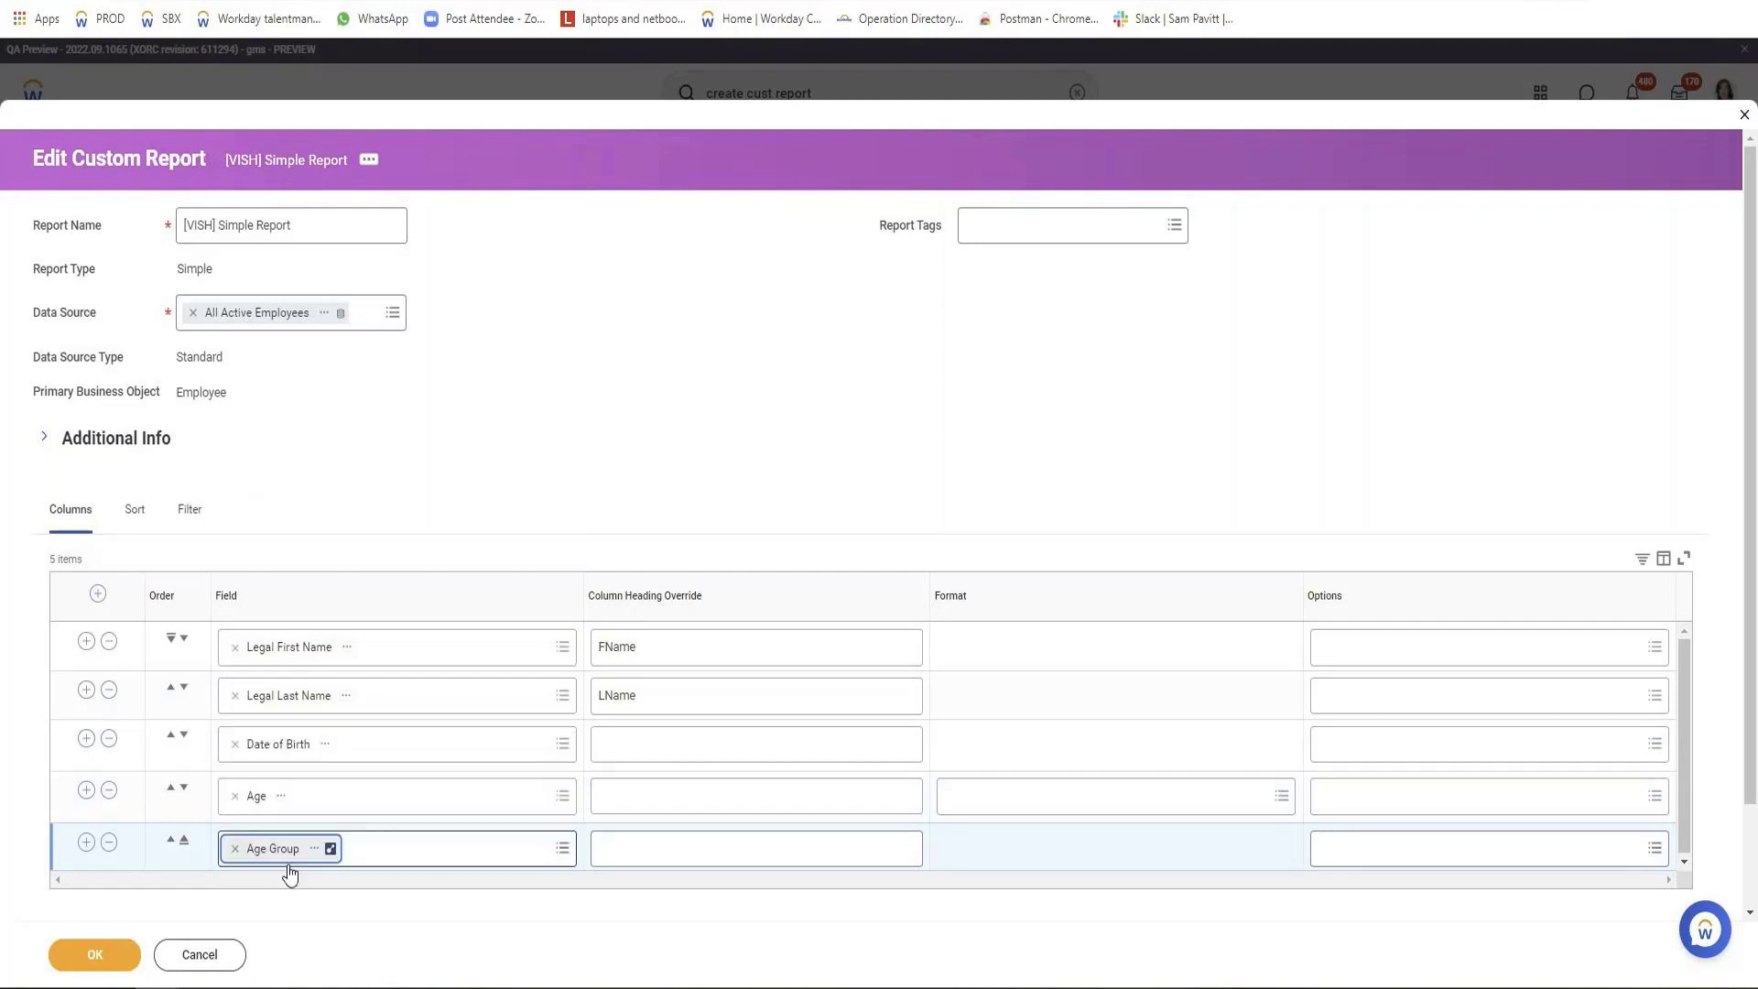
Step: Save the report and run it, listing 542 employees with names, birth dates, ages and age groups
click(93, 955)
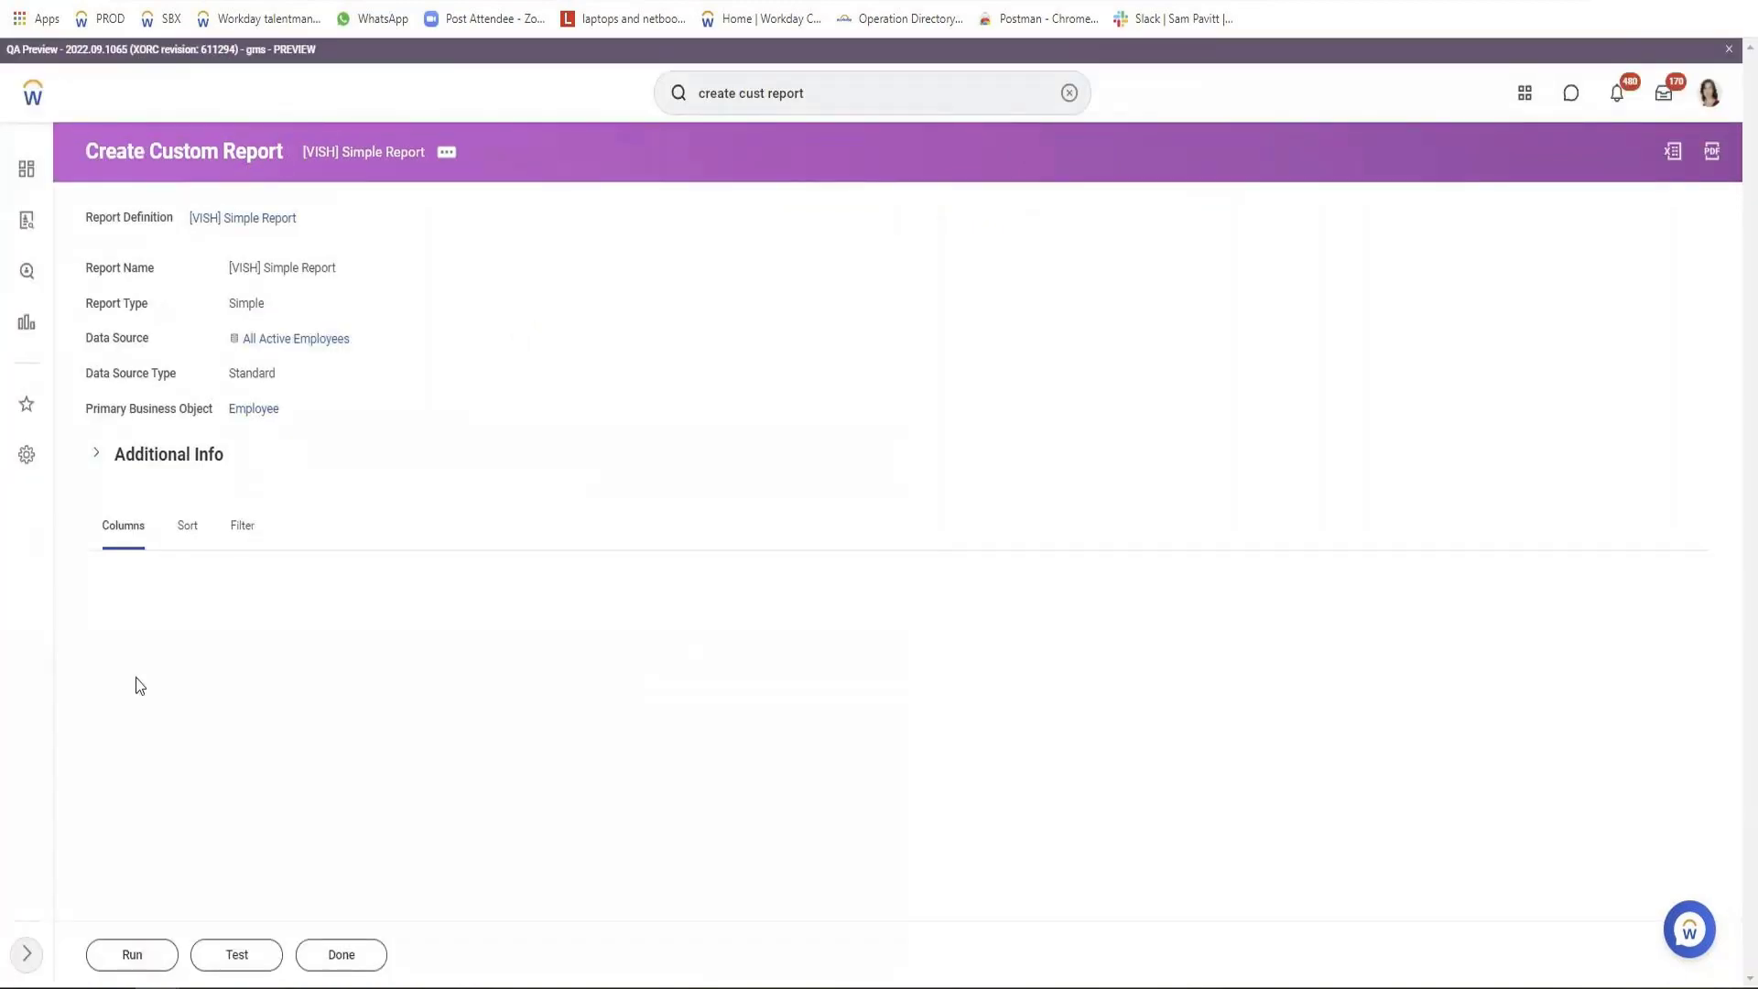
scroll(412, 728, down, 1)
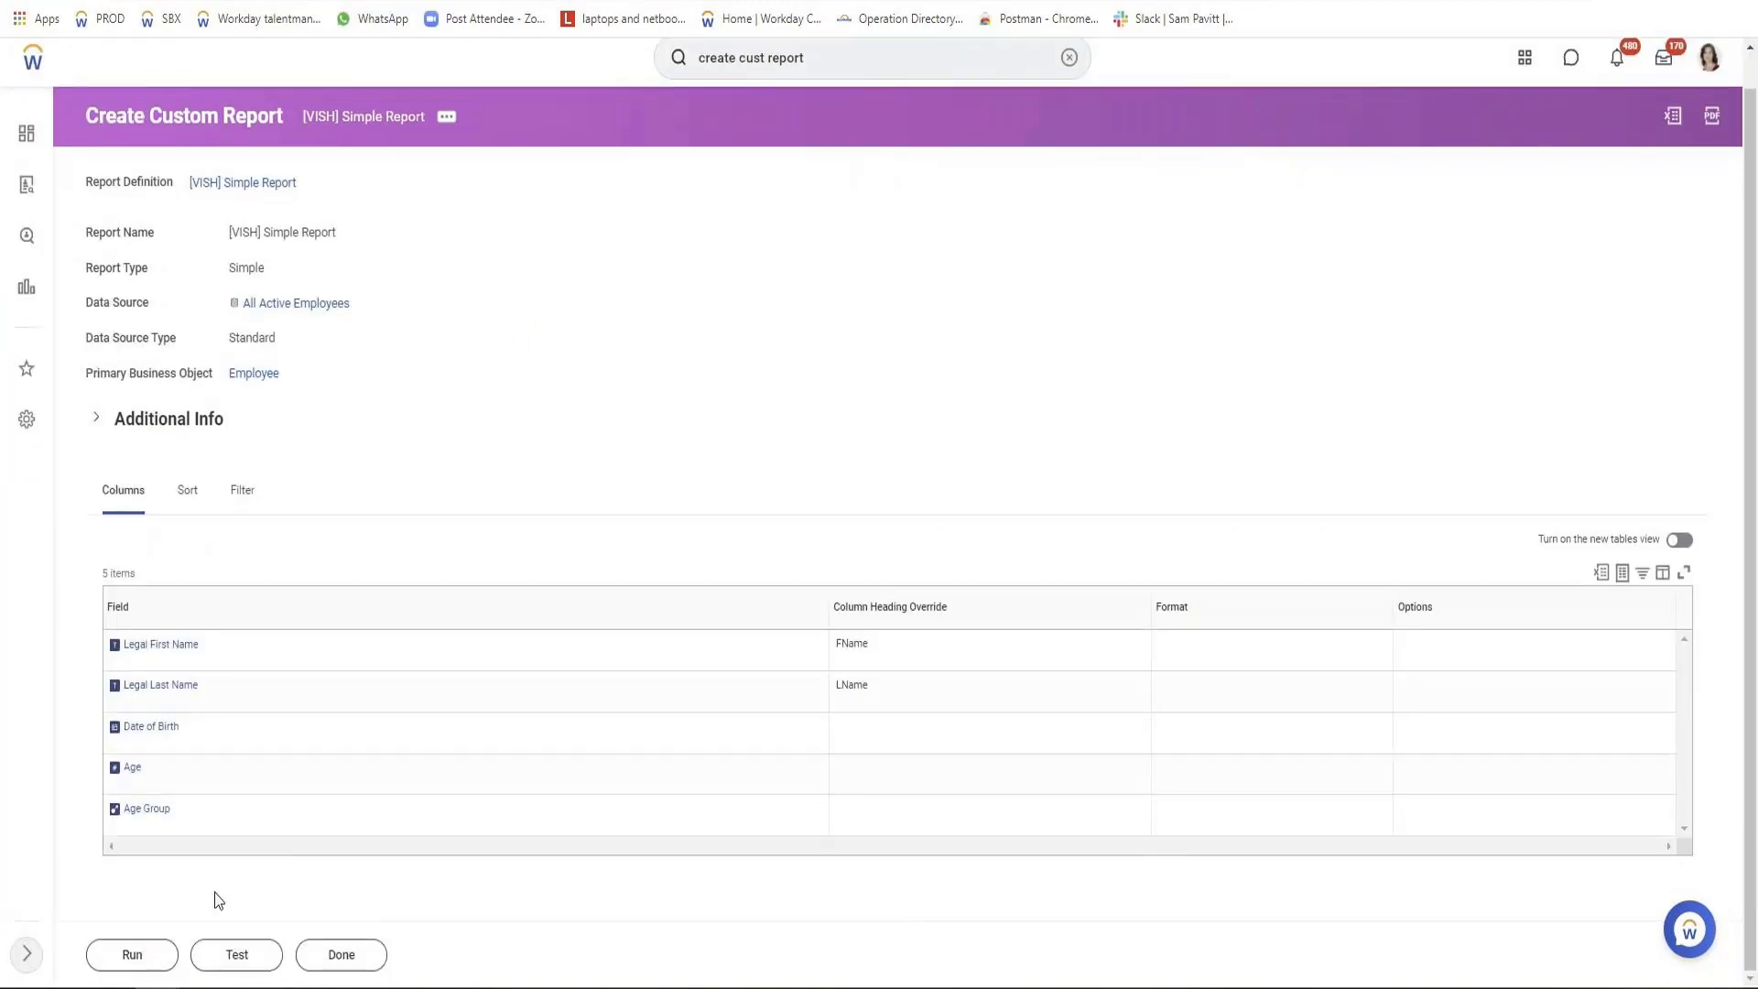
click(131, 955)
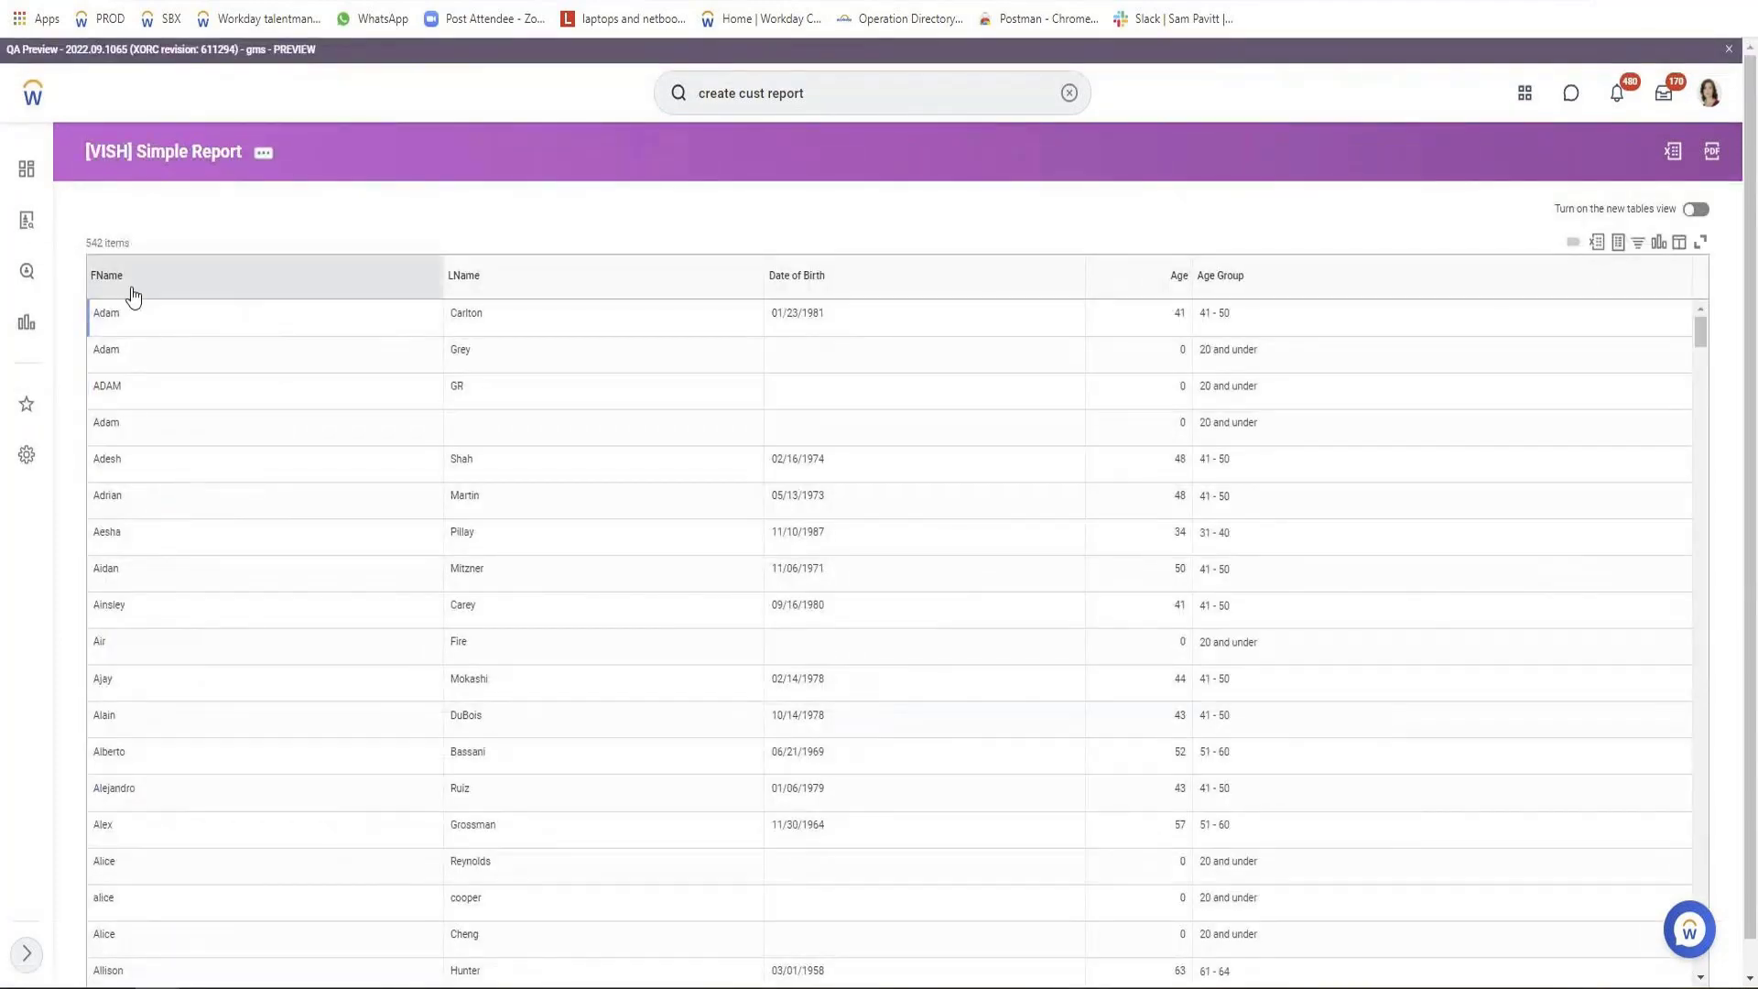
click(308, 418)
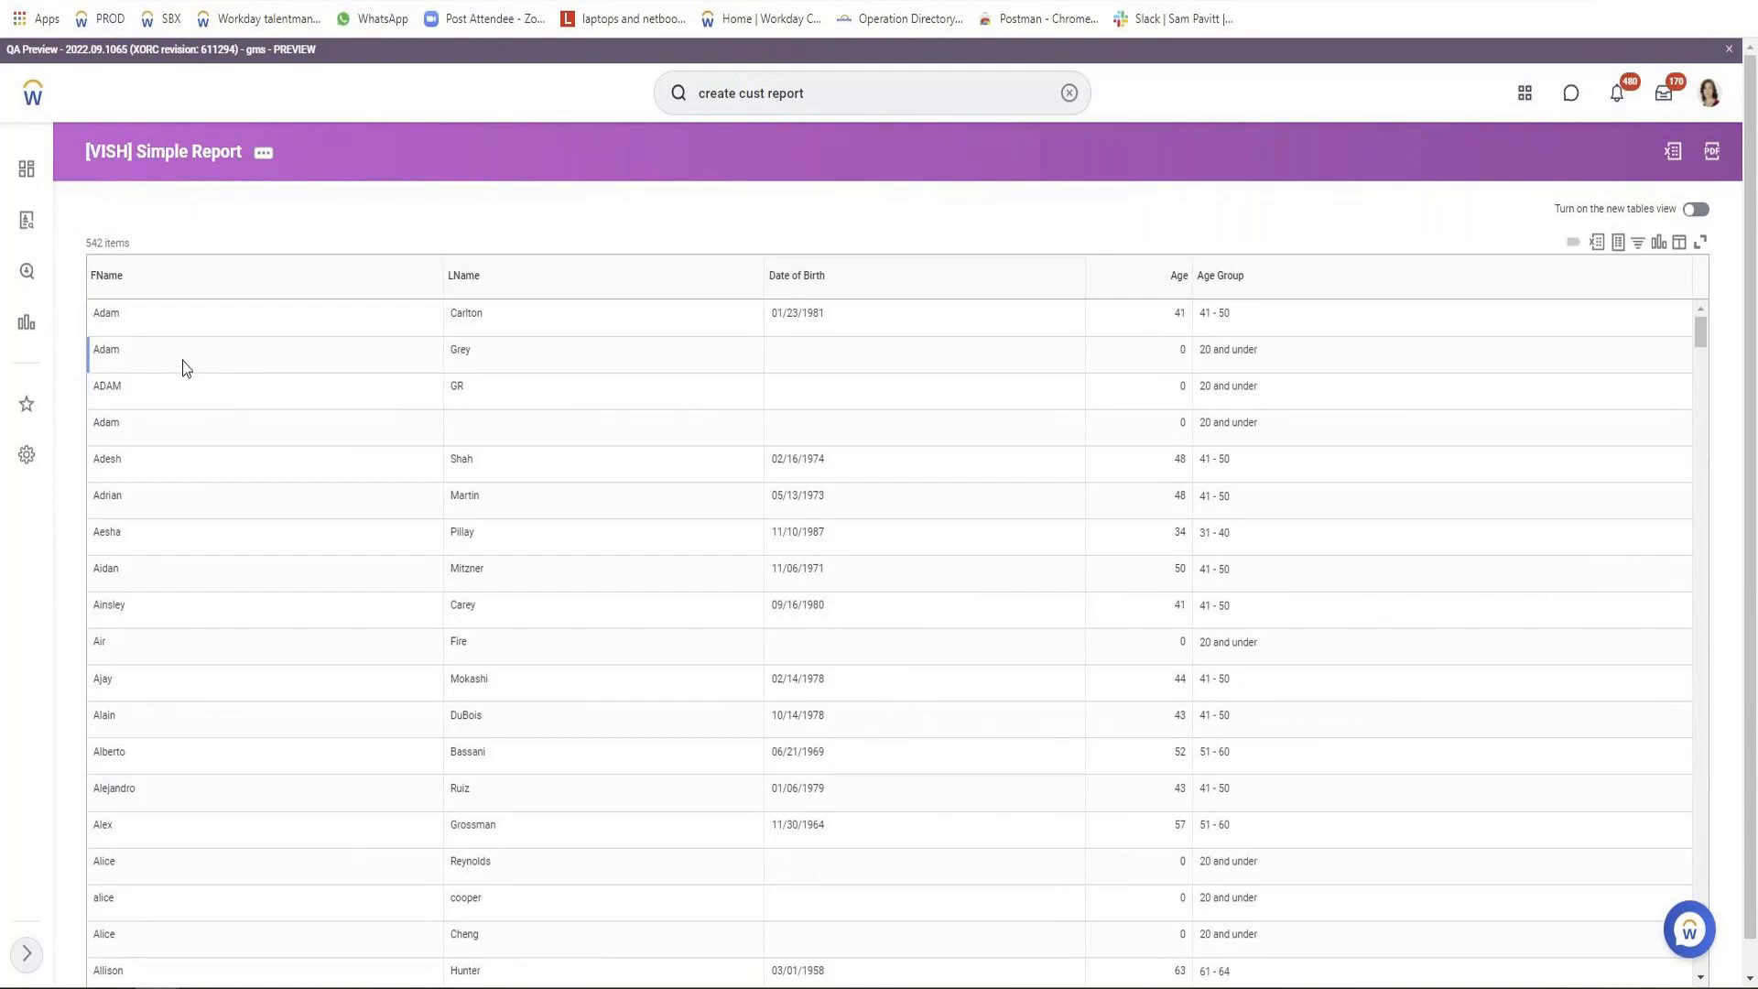
triple_click(1241, 349)
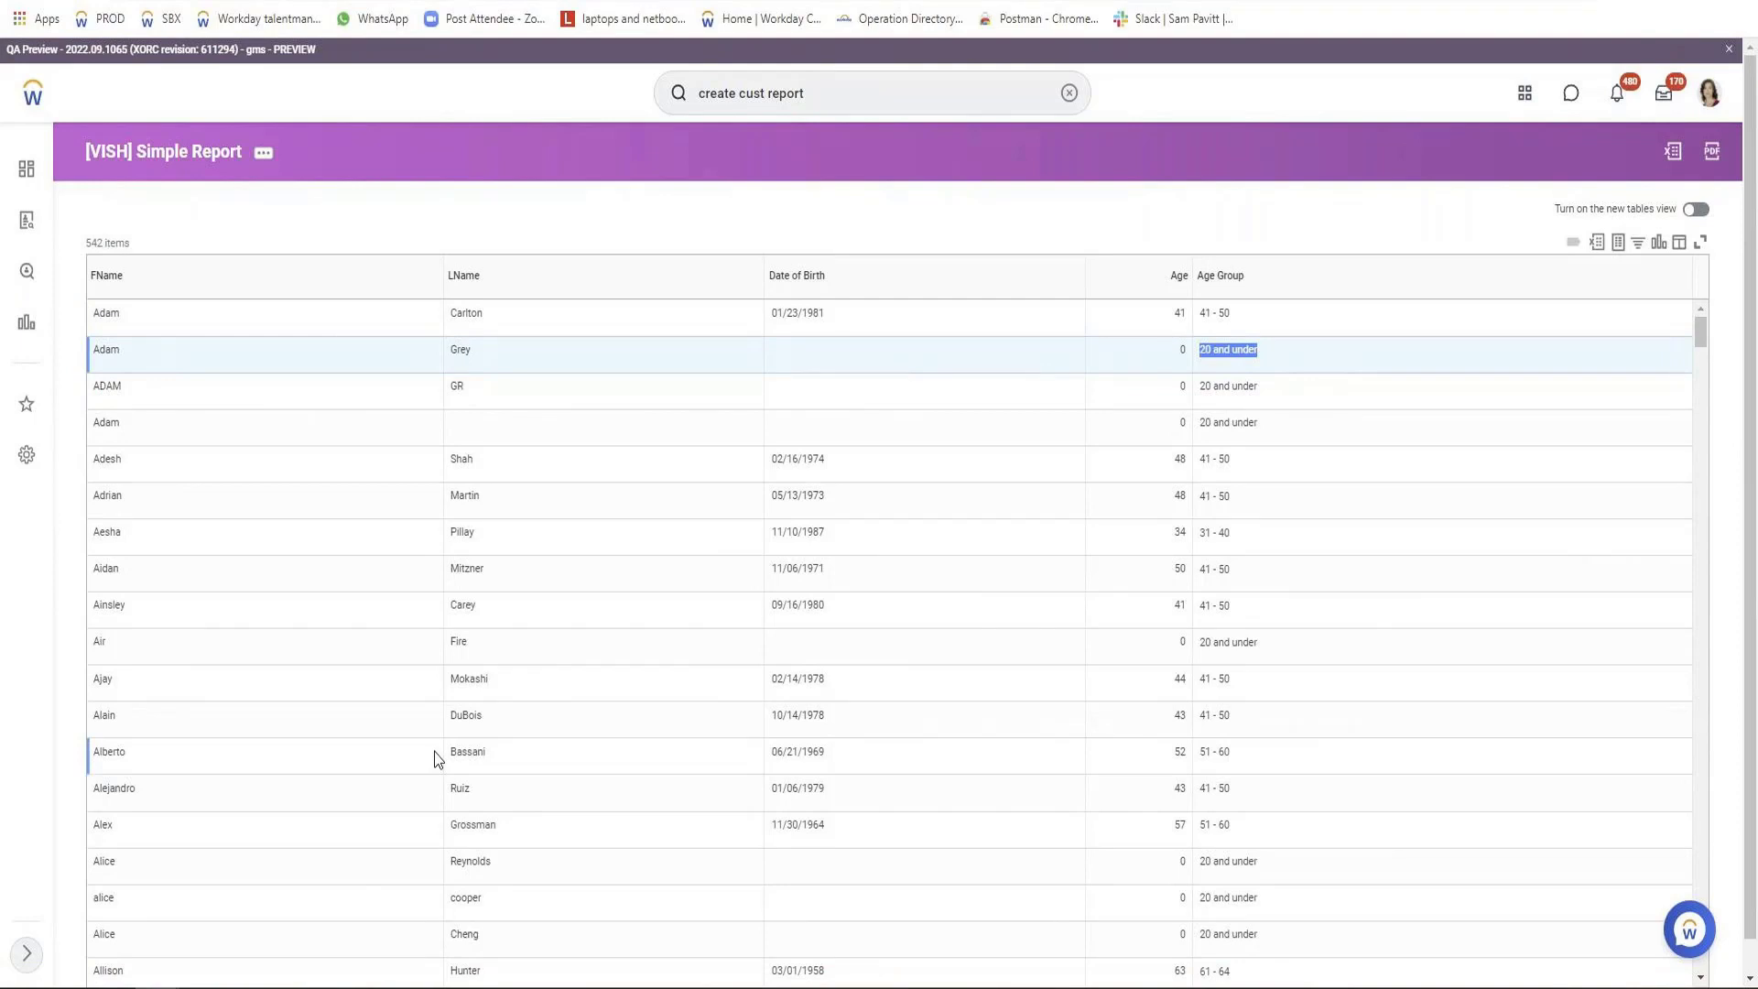
Step: Test the report from its related actions menu, showing a 10-item sample
click(264, 154)
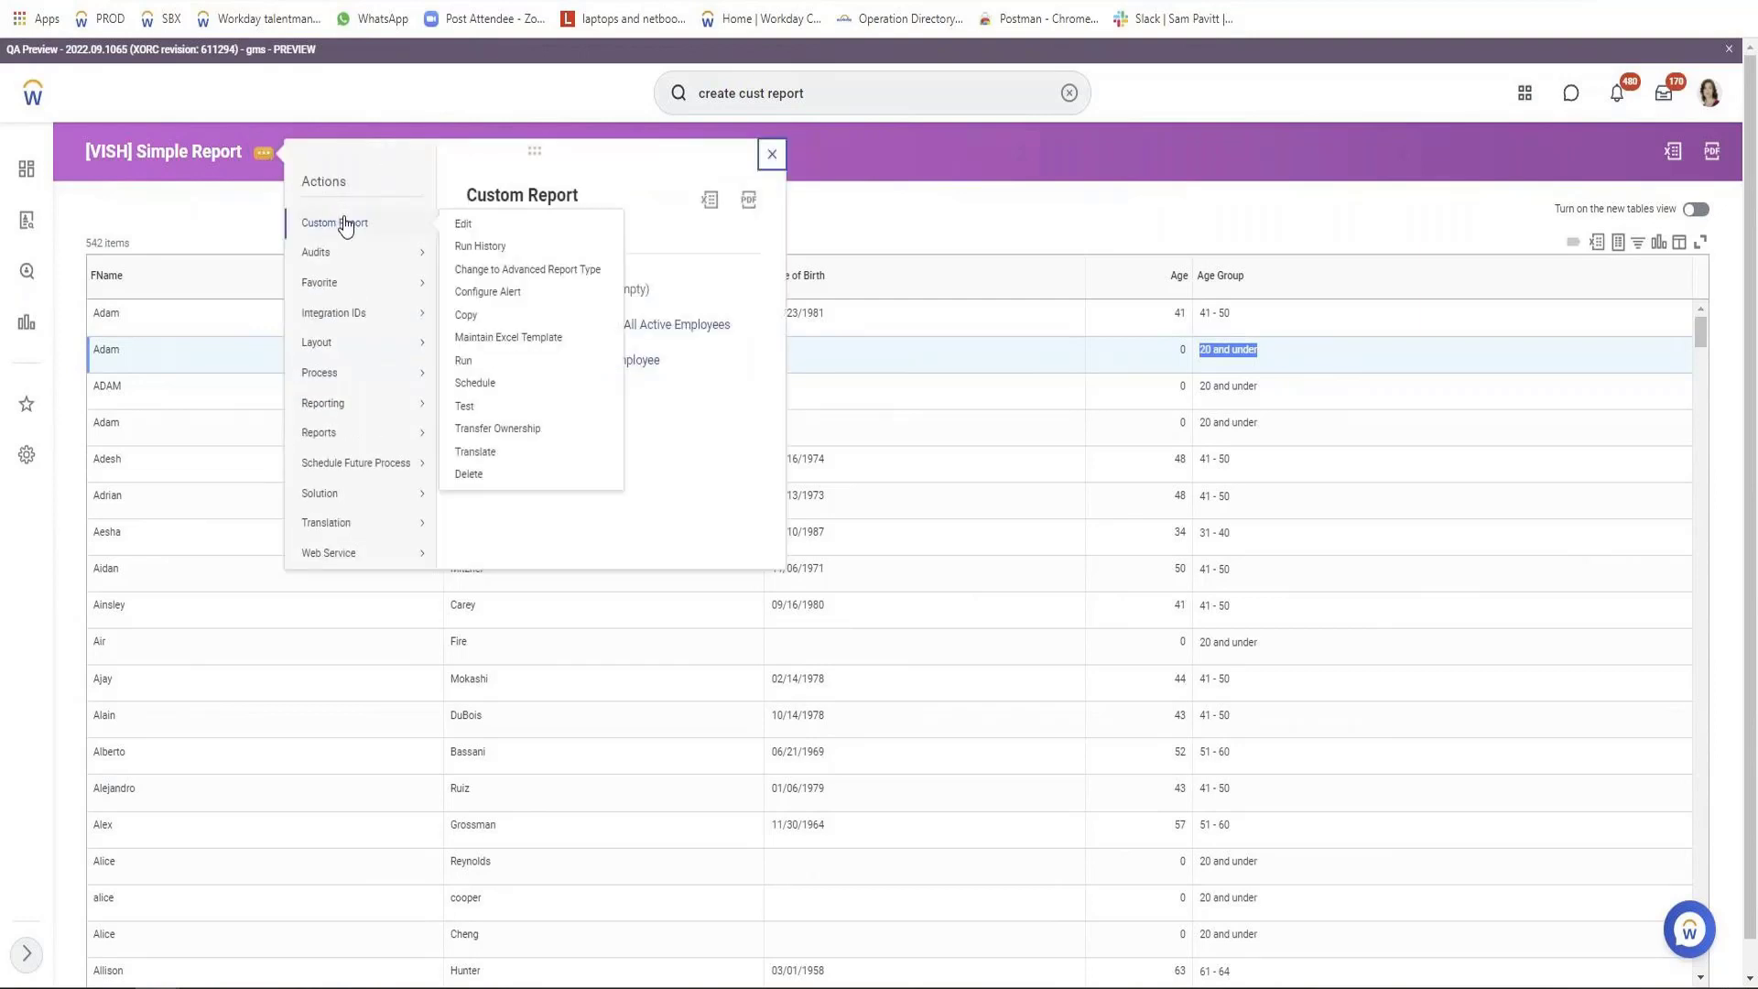
mouse_move(335, 223)
click(472, 405)
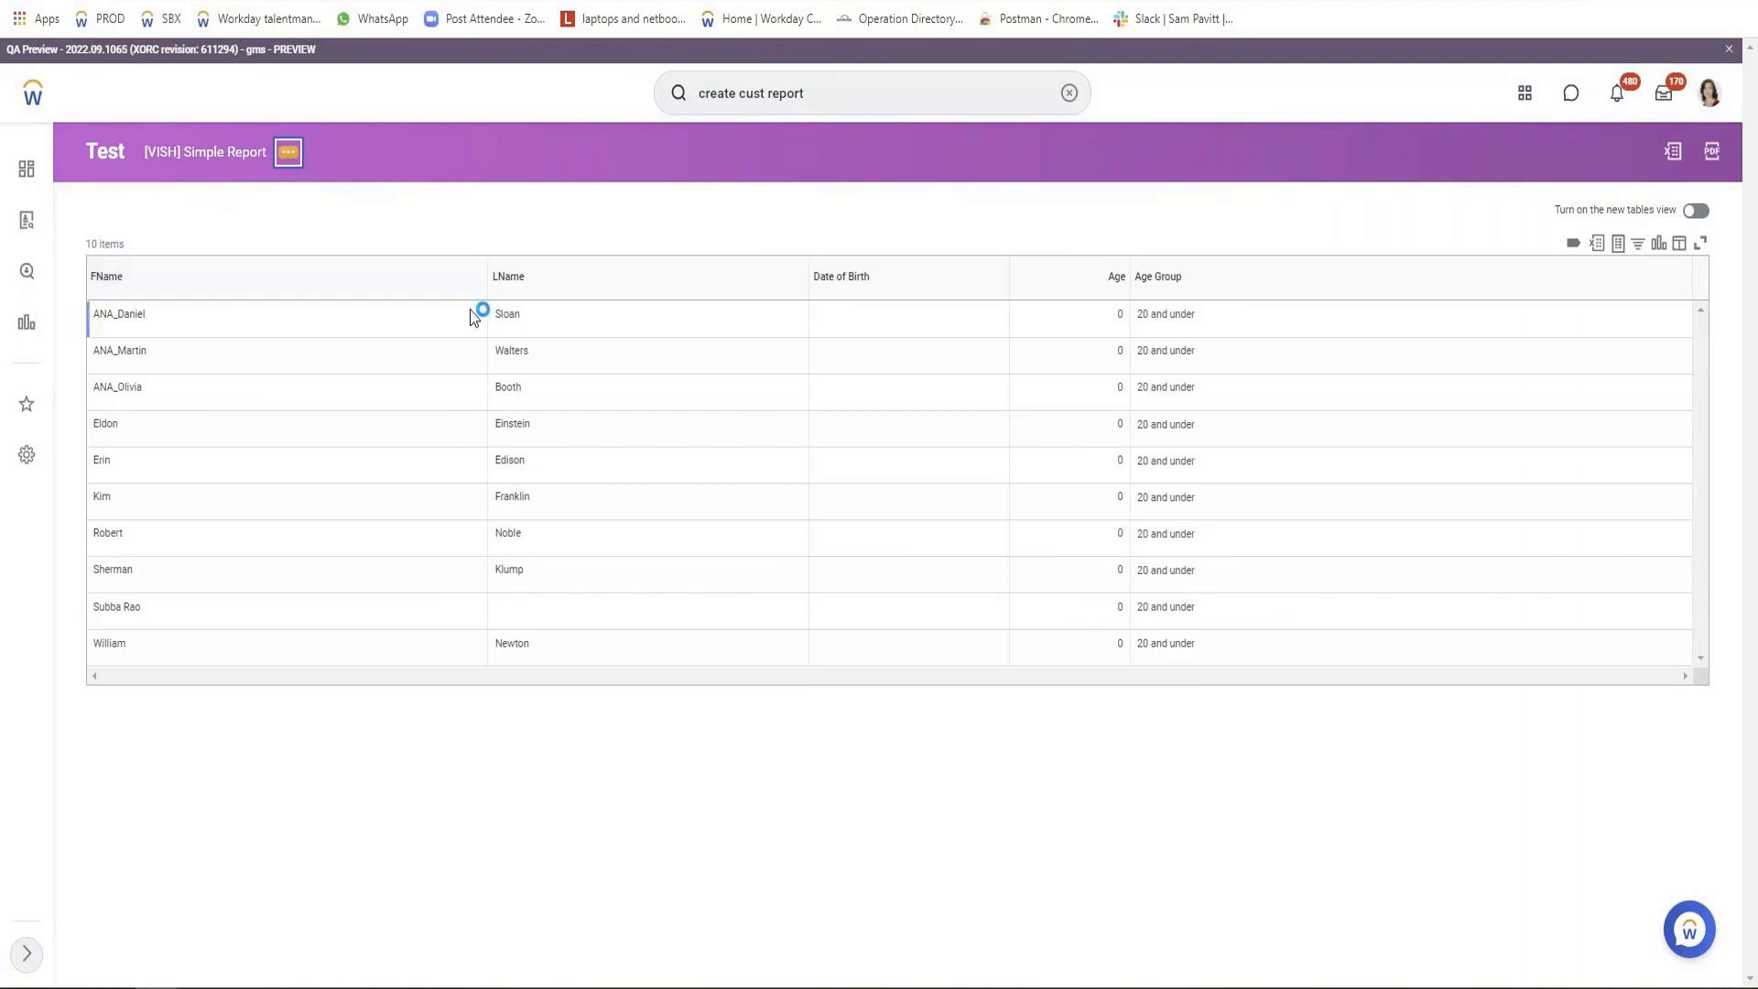
Step: Leave the test view and return to the full 542-employee report results
click(495, 355)
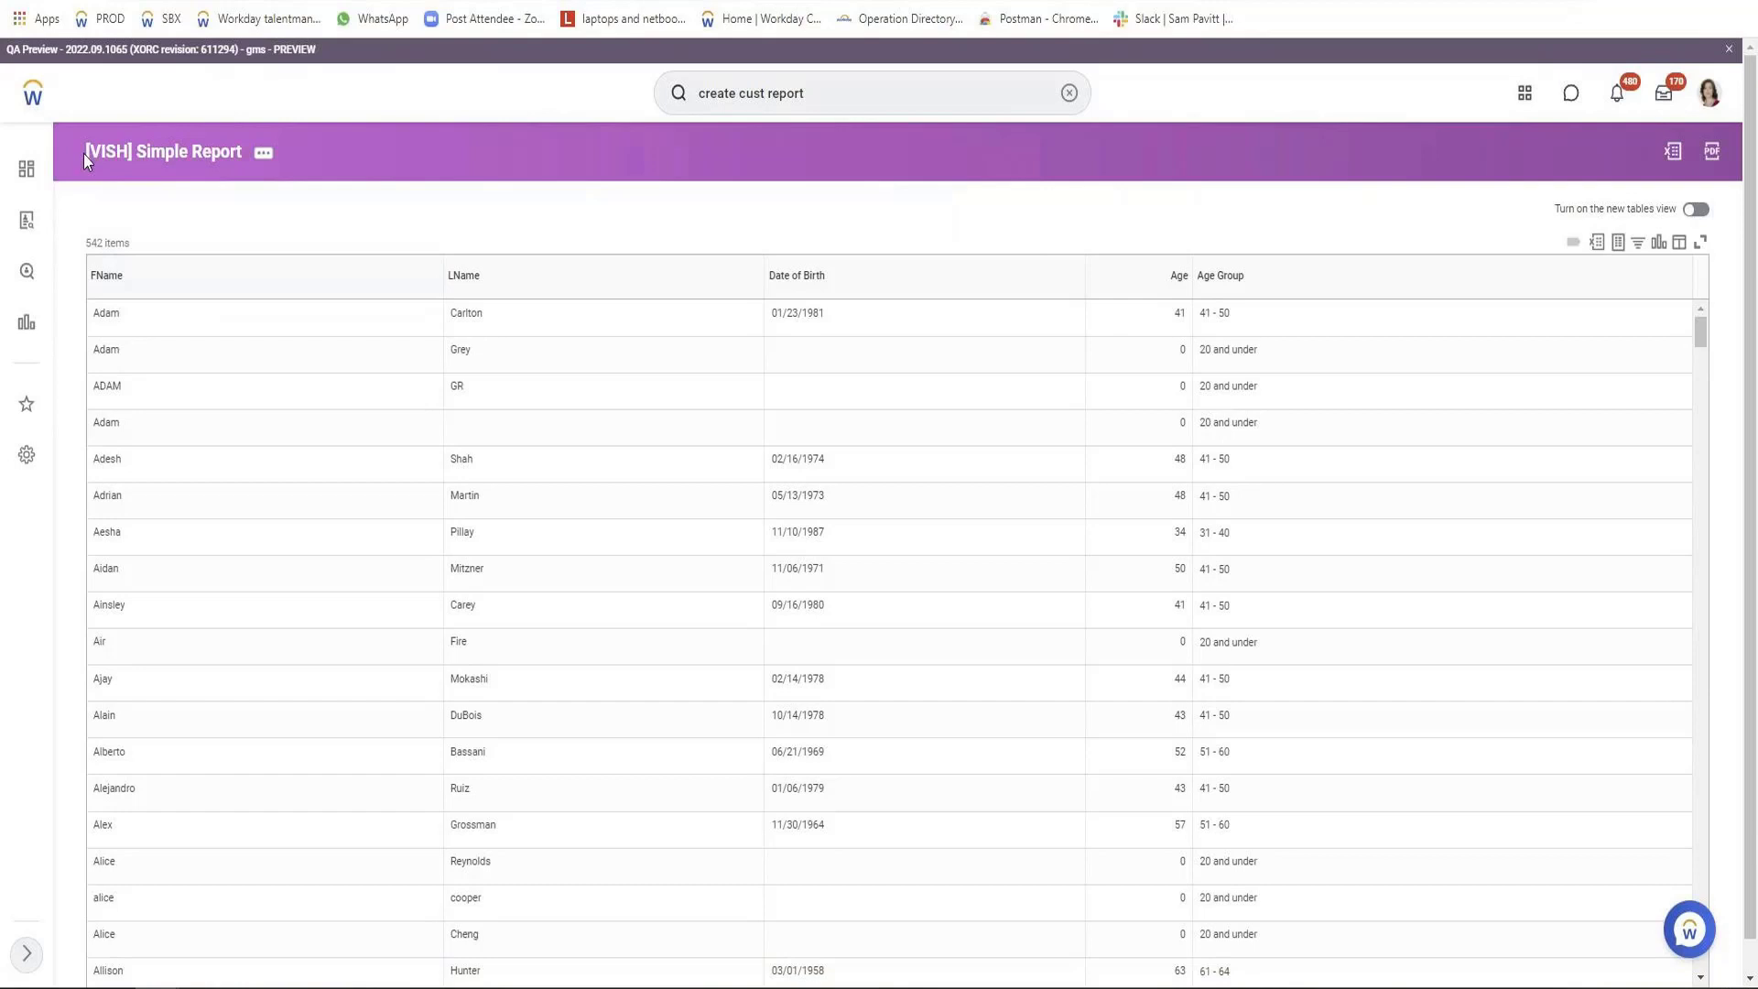
Step: Open the [VISH] Simple Report definition for editing from its related actions menu
click(269, 161)
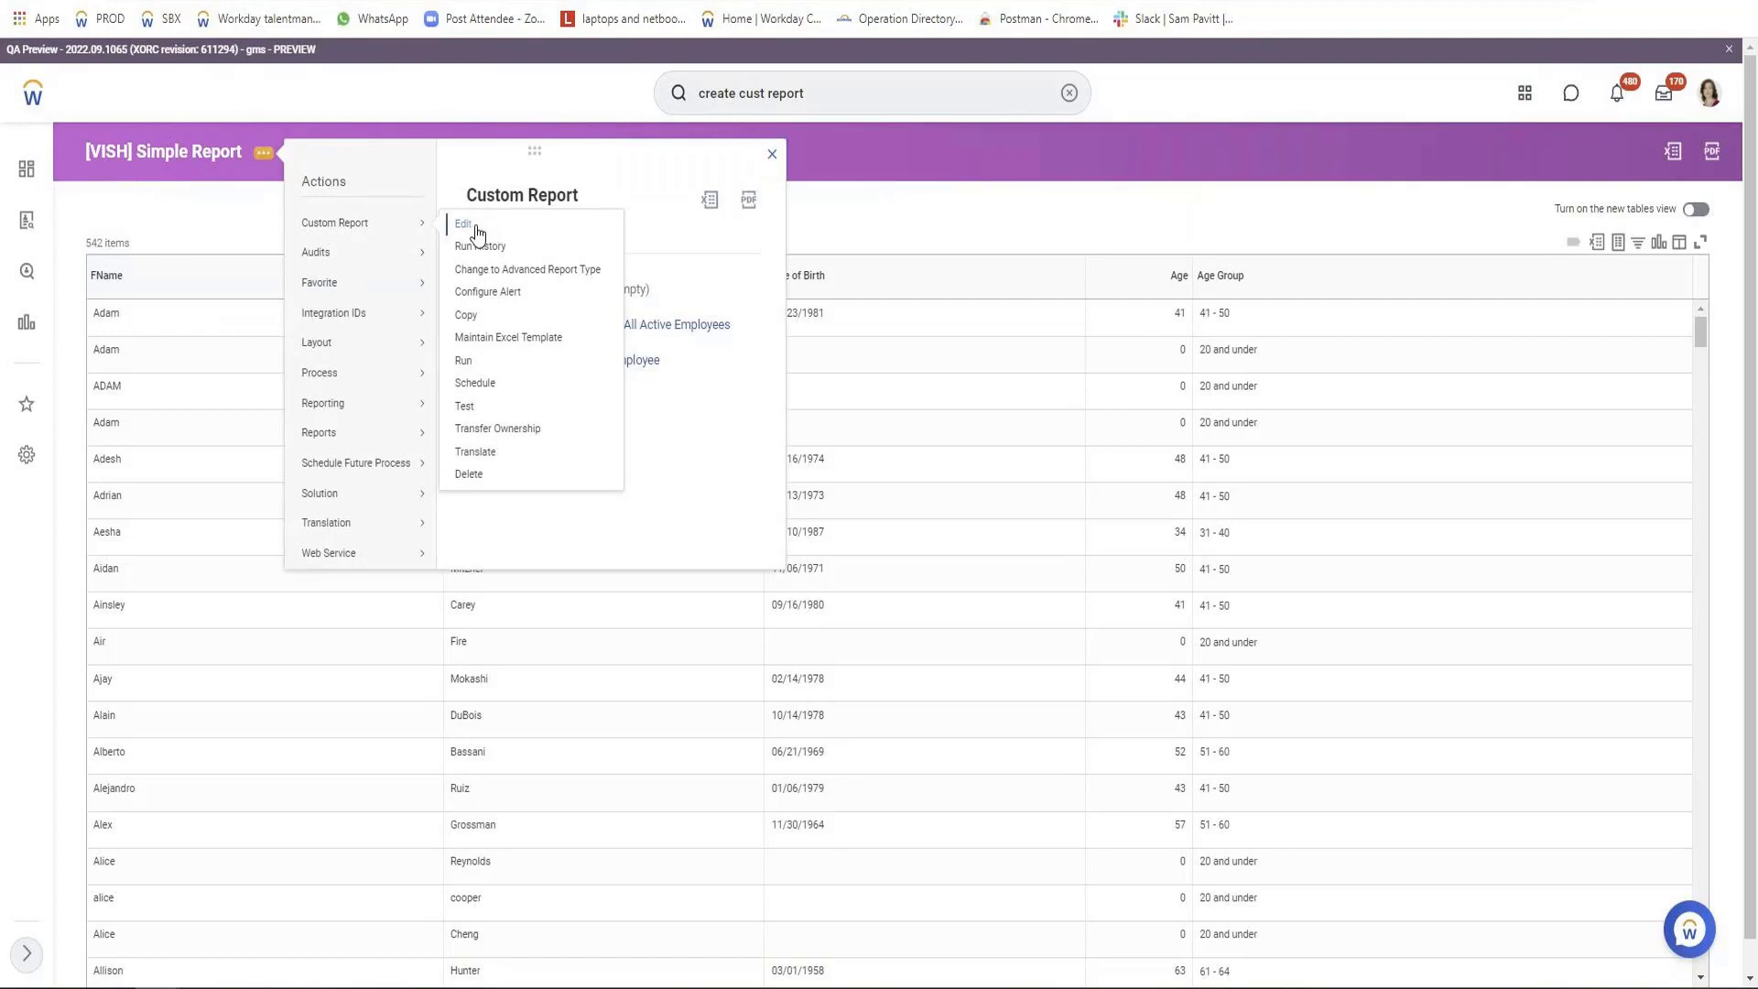
click(464, 224)
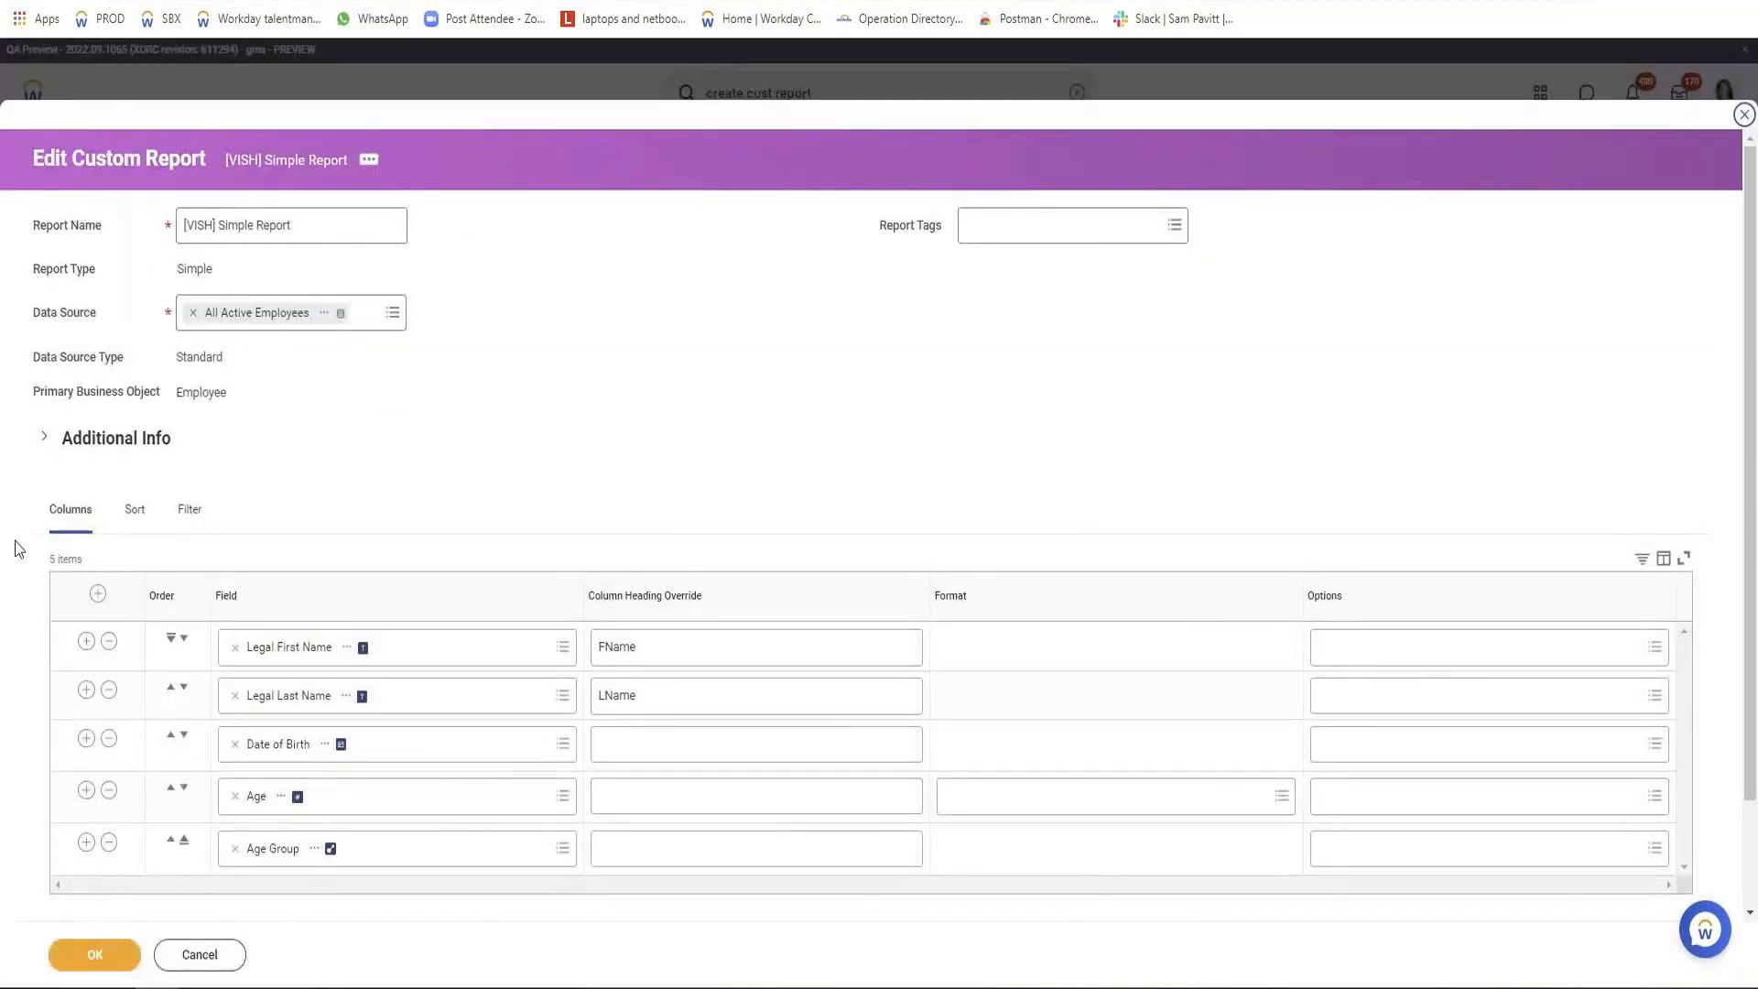
scroll(365, 766, down, 1)
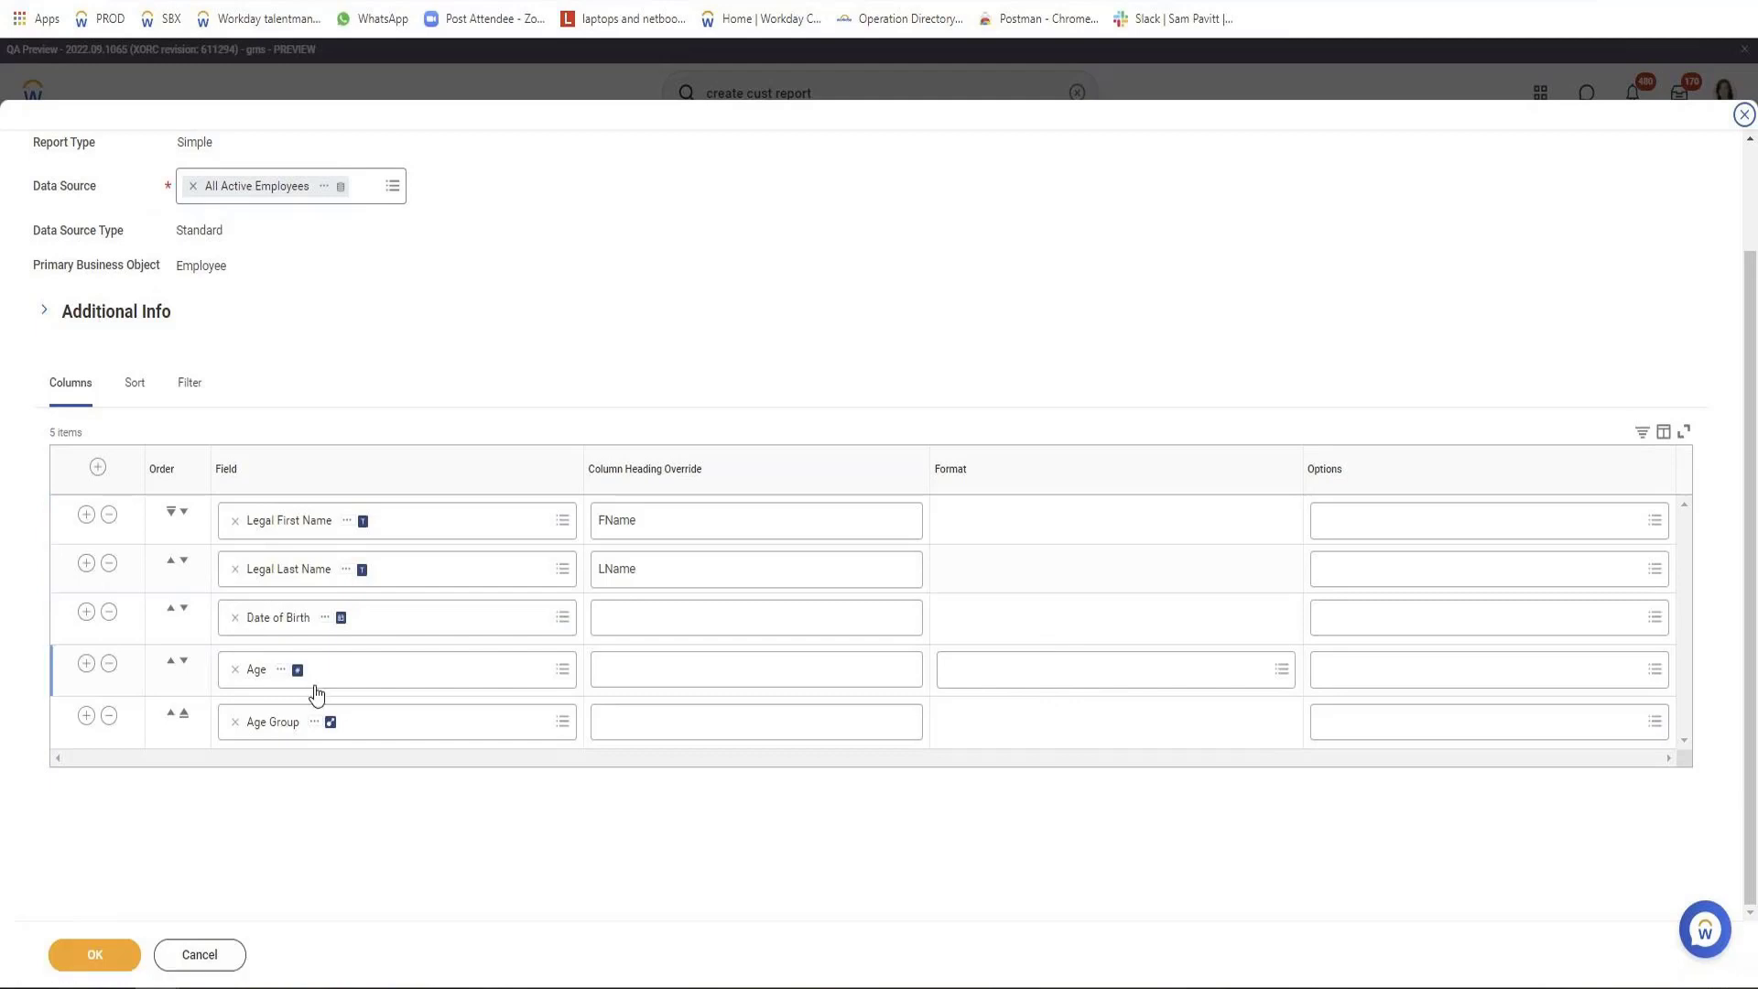
Step: Open the Age column's format options, check Frequently Used, then show all number formats
click(984, 674)
click(1048, 557)
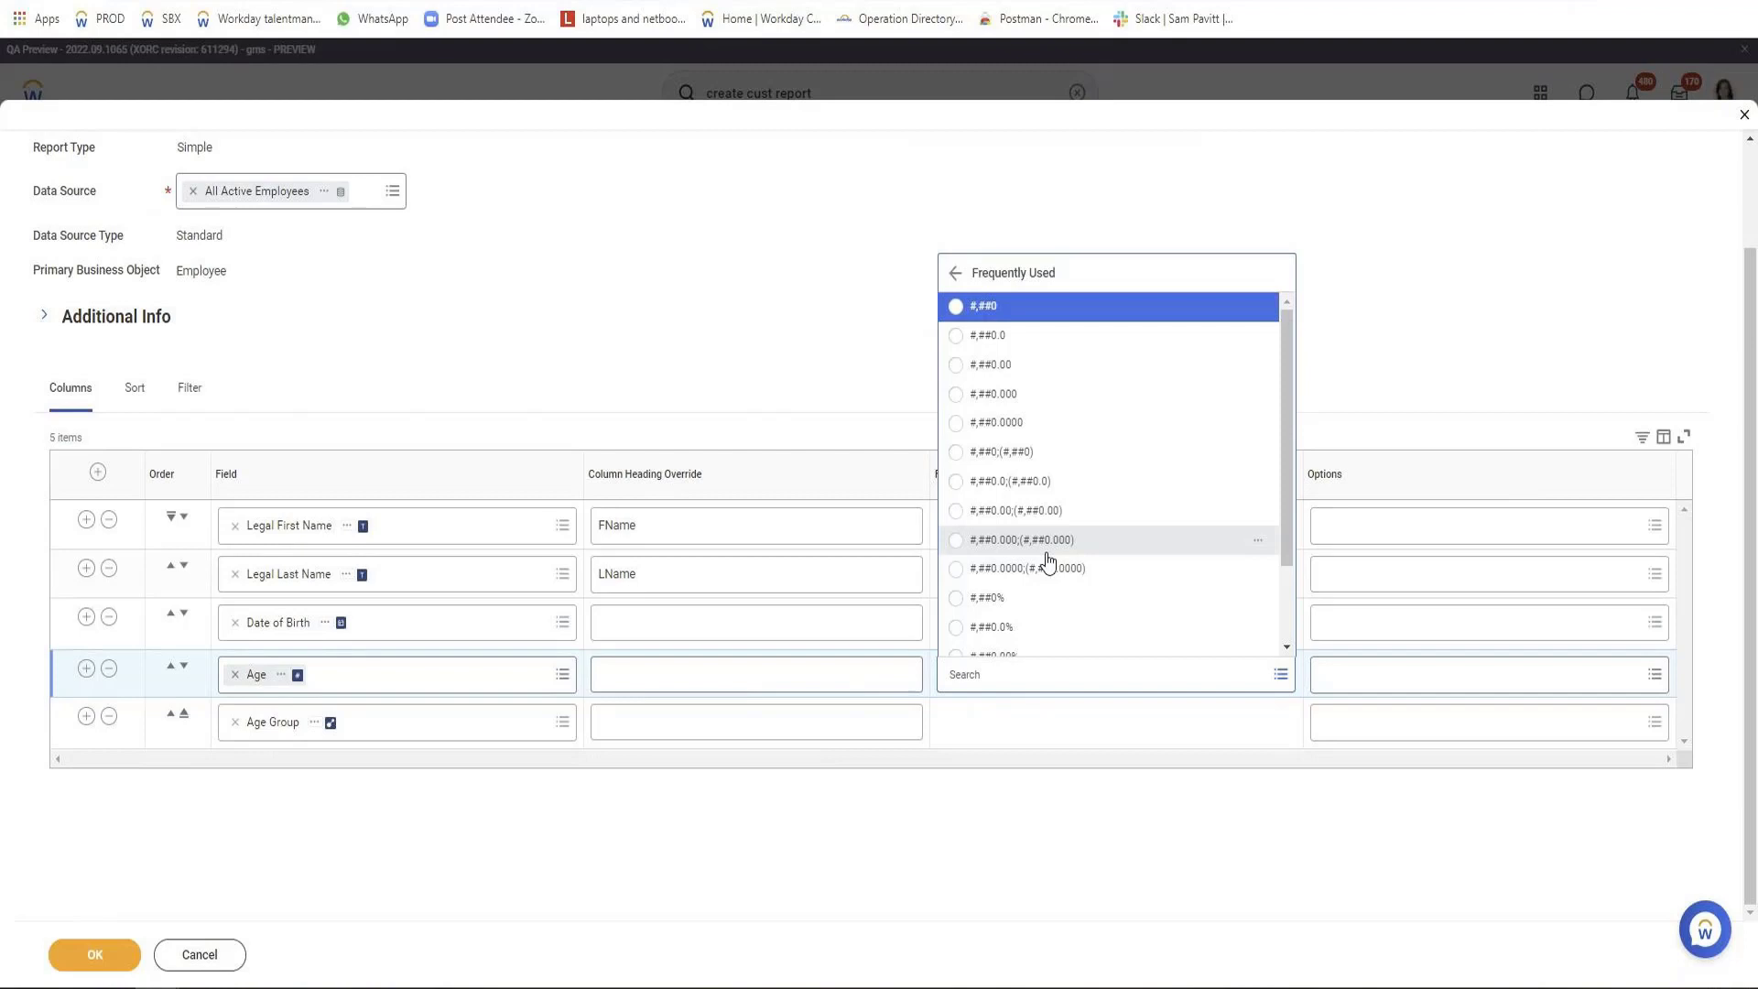
scroll(1086, 577, down, 1)
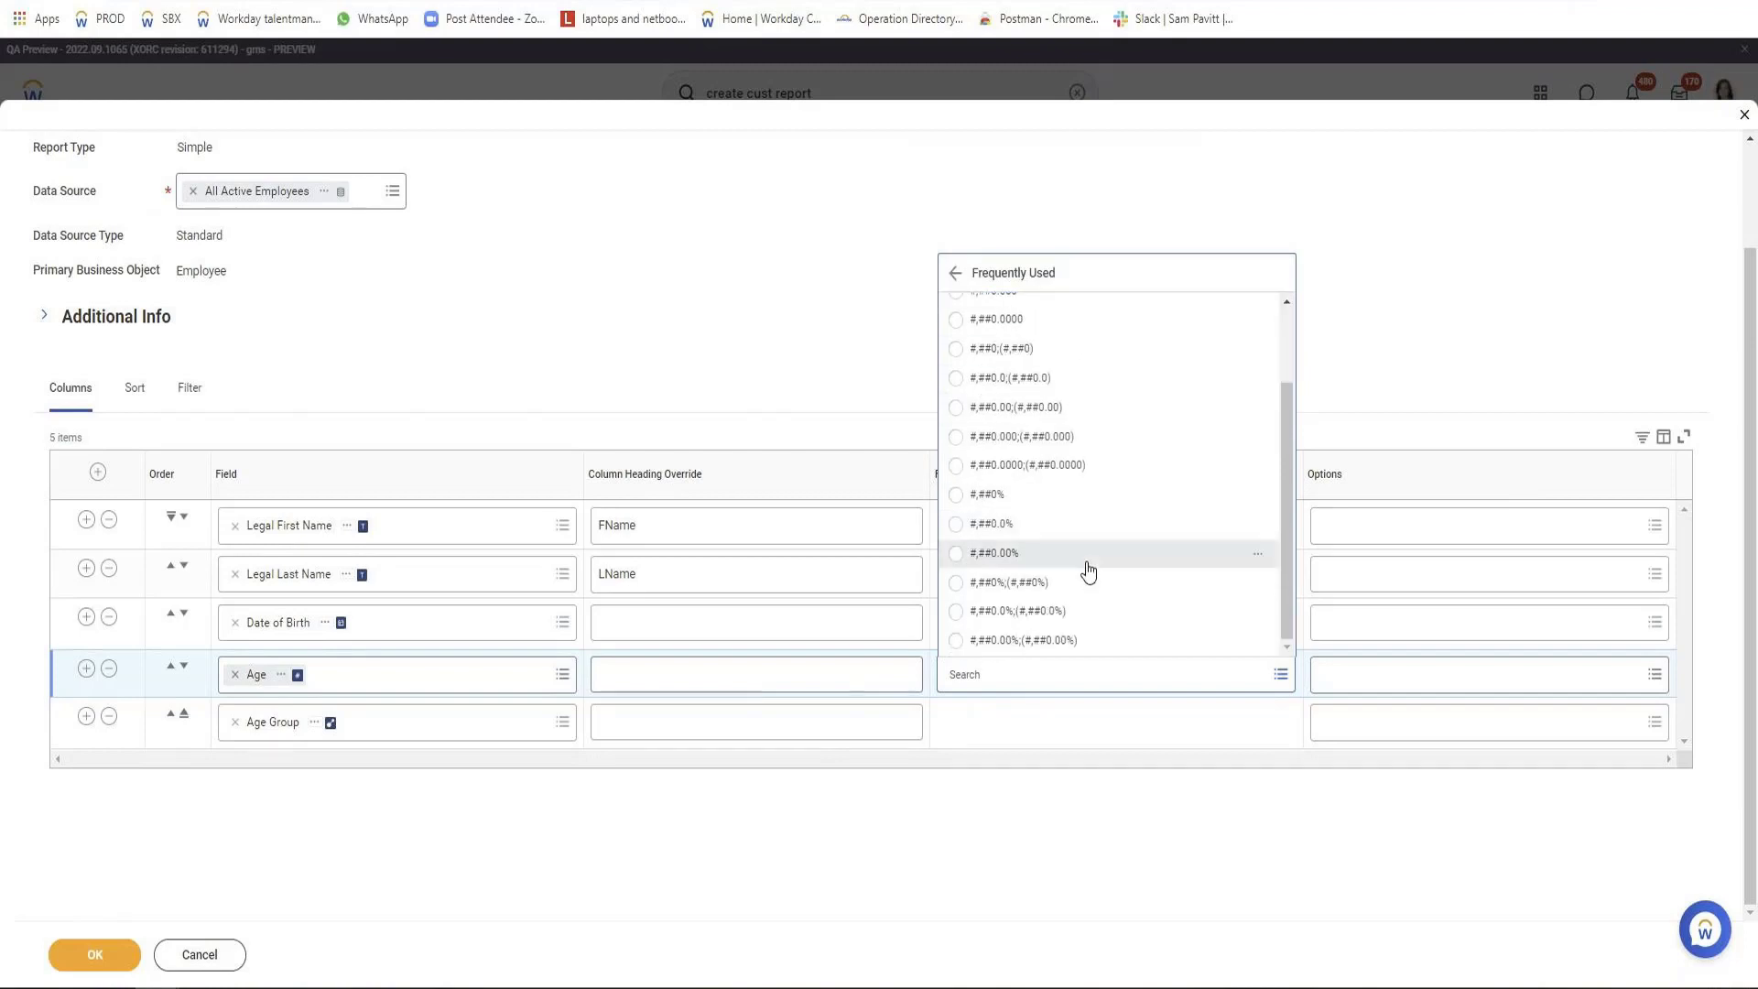
click(955, 272)
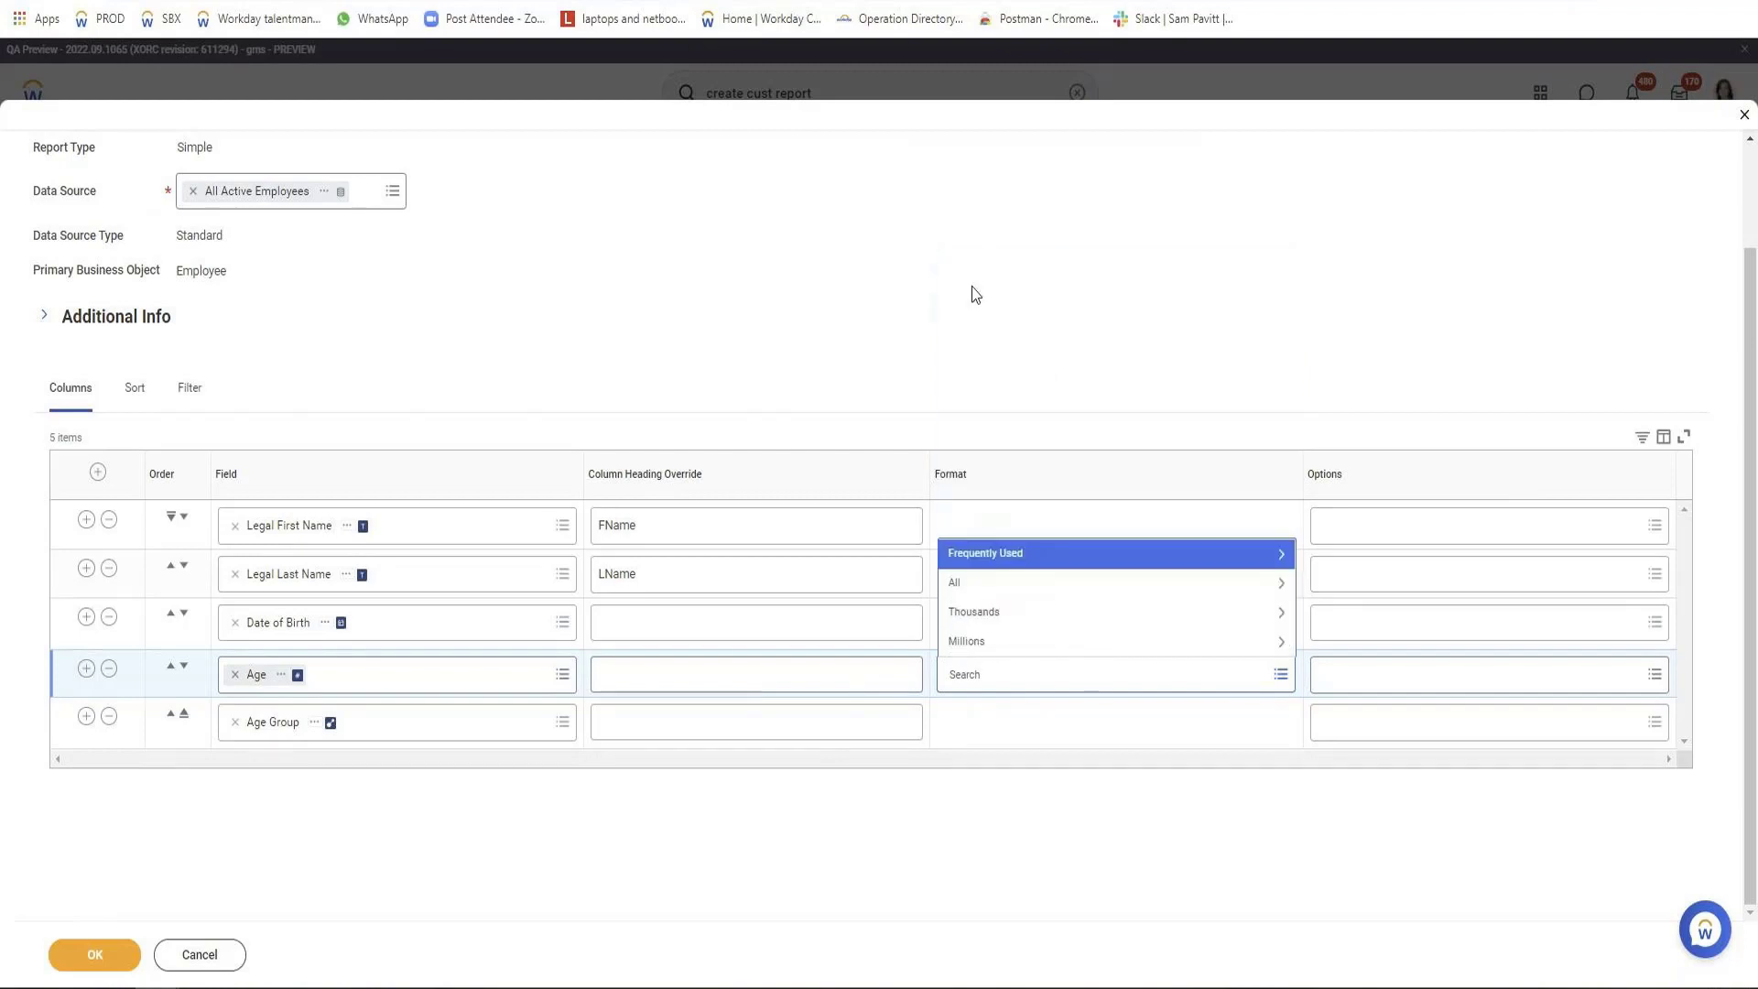
click(996, 585)
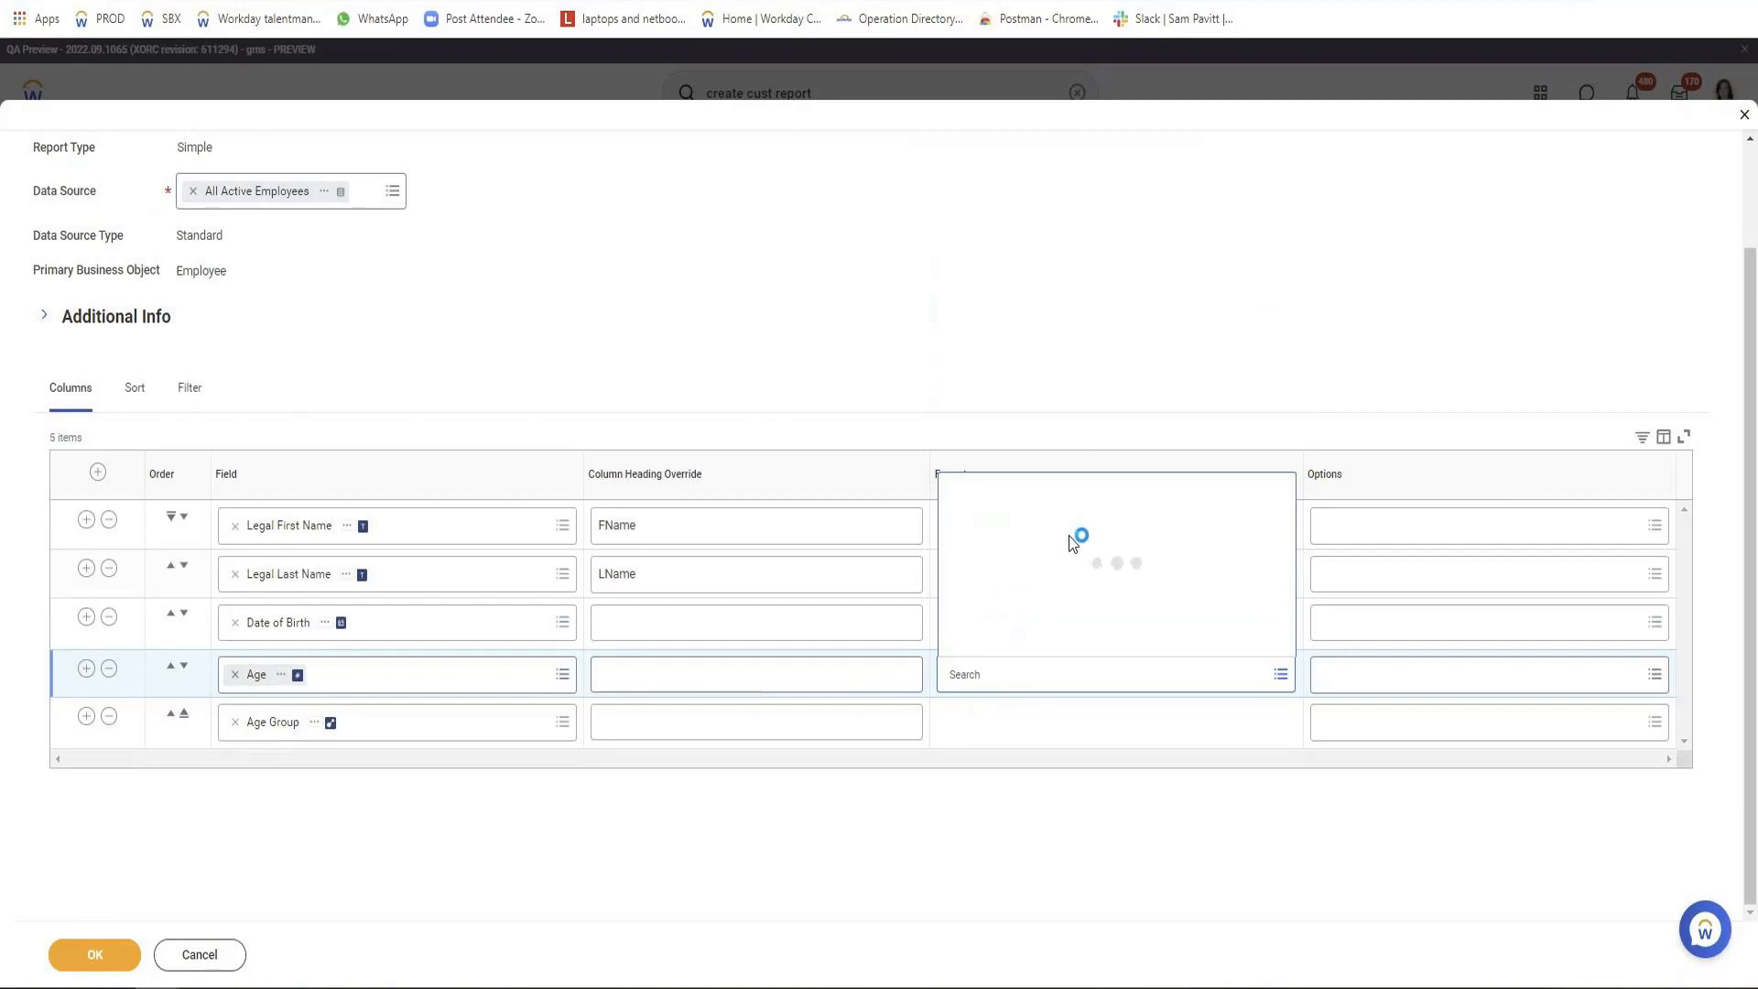
scroll(1083, 536, down, 5)
scroll(1083, 536, down, 5)
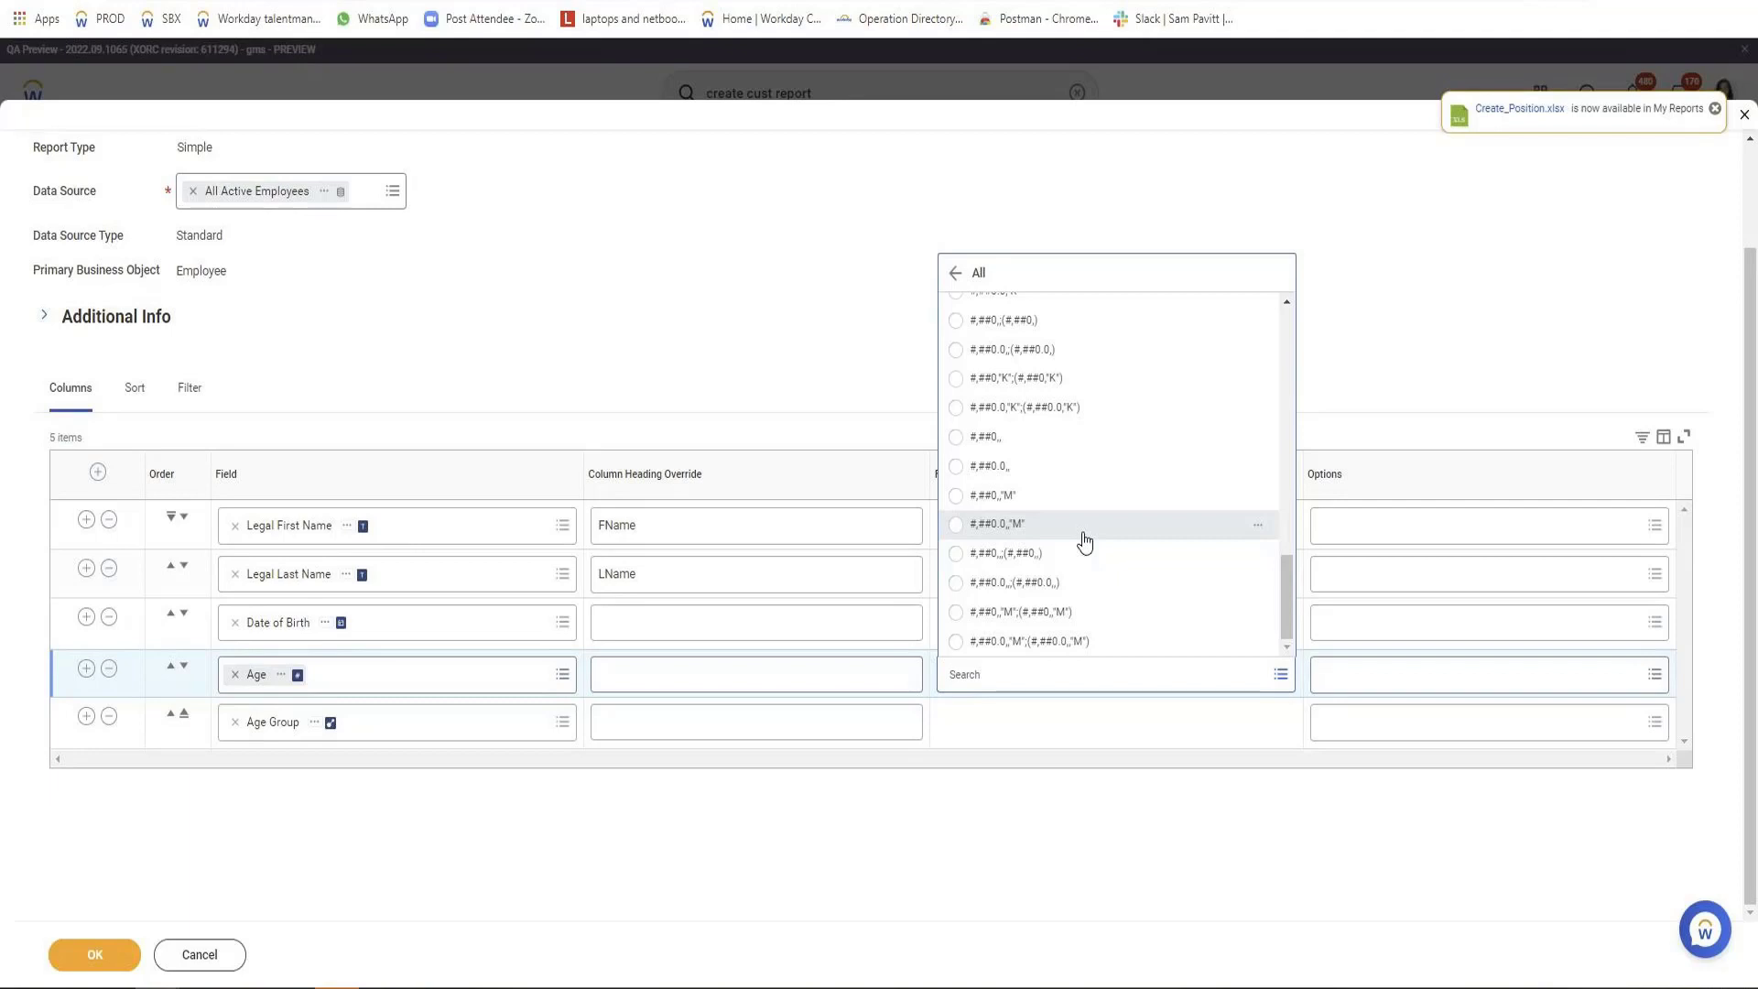
Step: Close the format list without choosing, then add Employee ID as a column after Legal Last Name
click(808, 325)
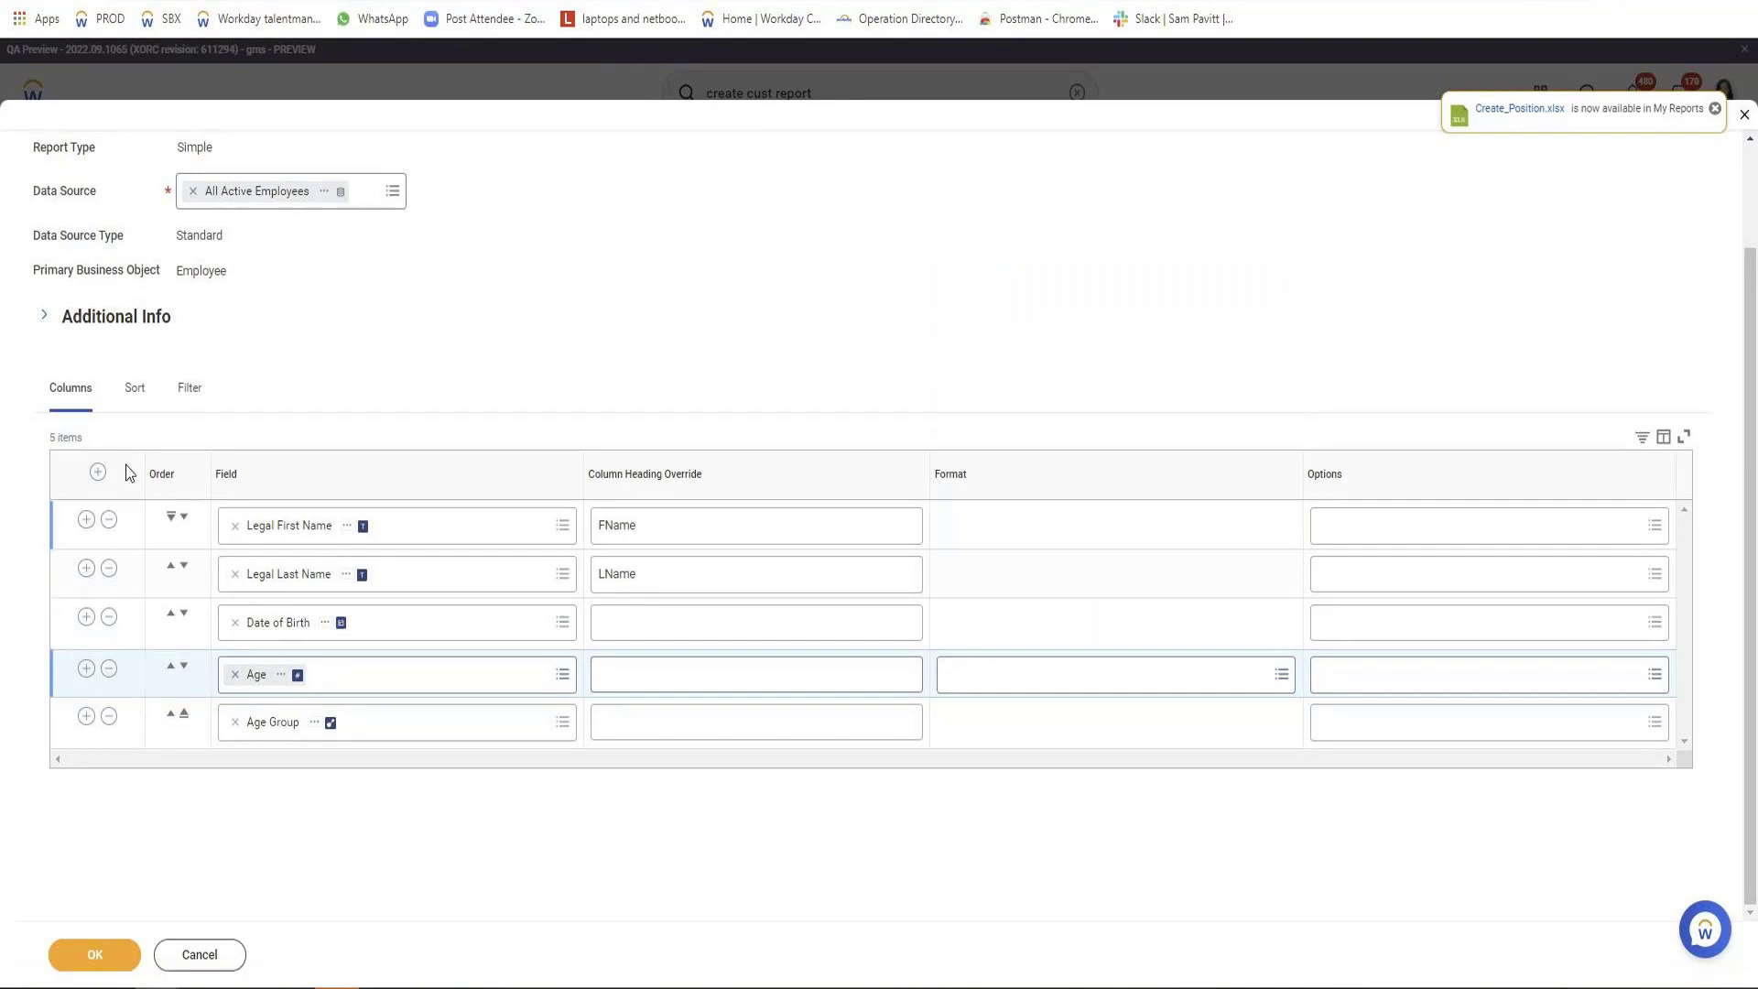
click(86, 567)
click(311, 623)
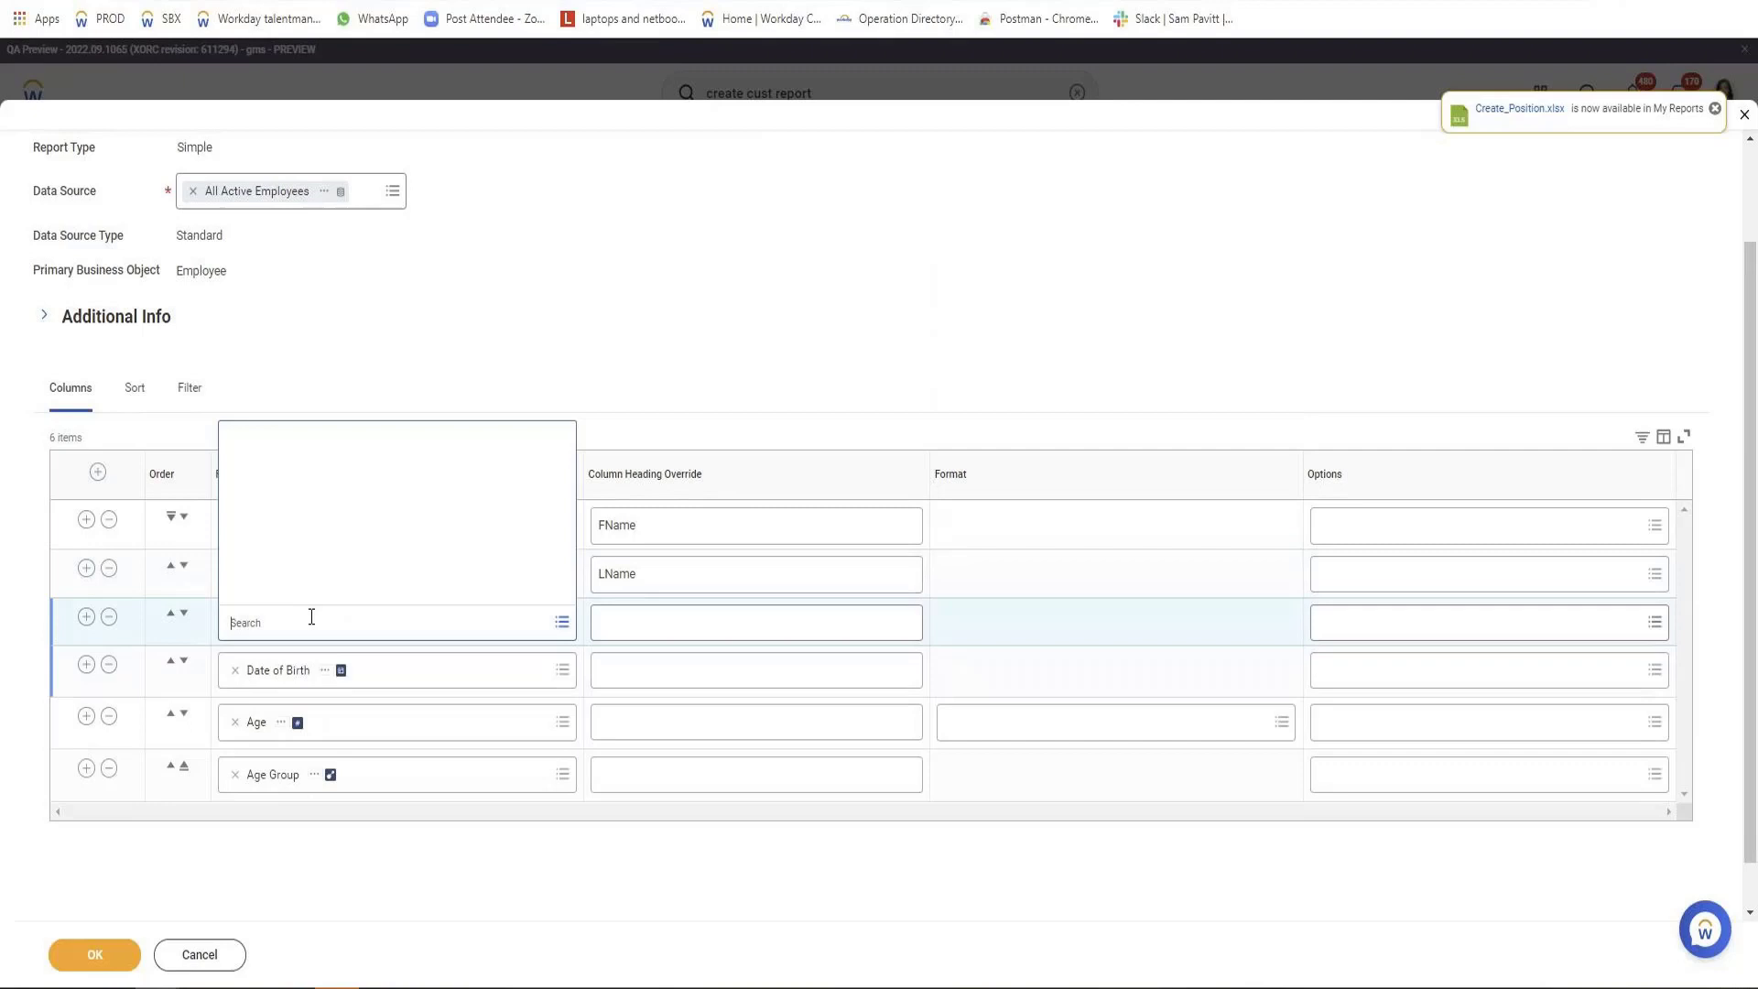
text(Employee )
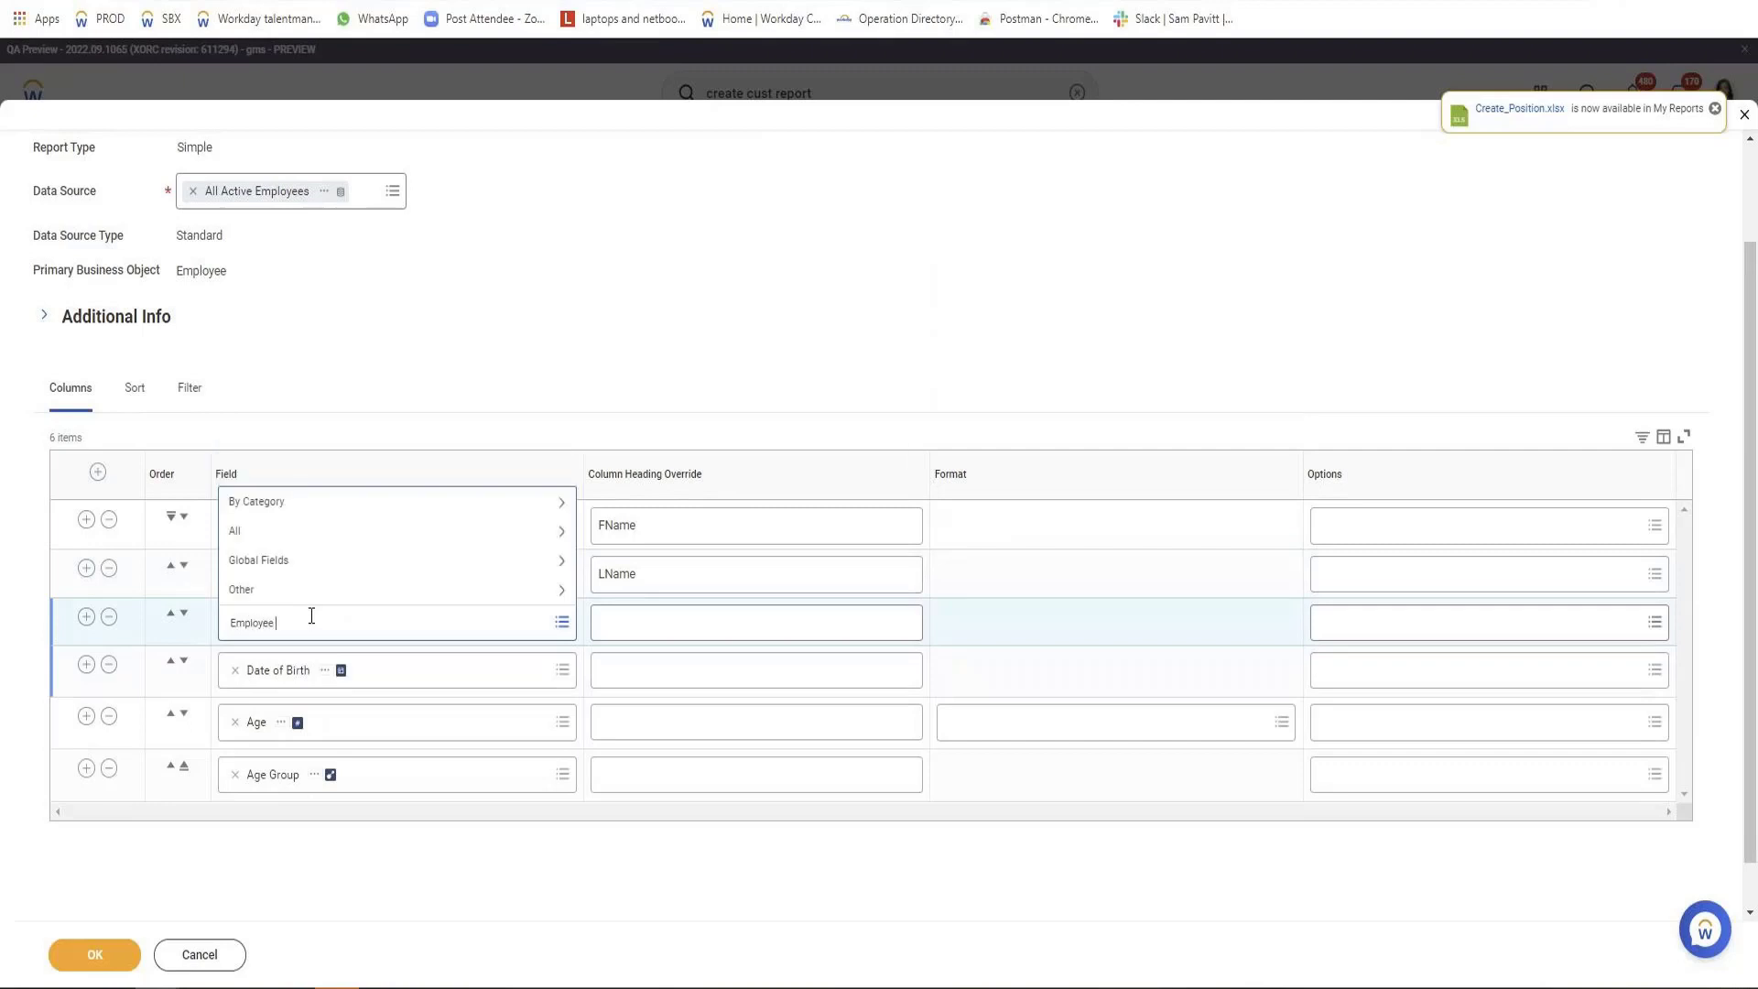
text(ID)
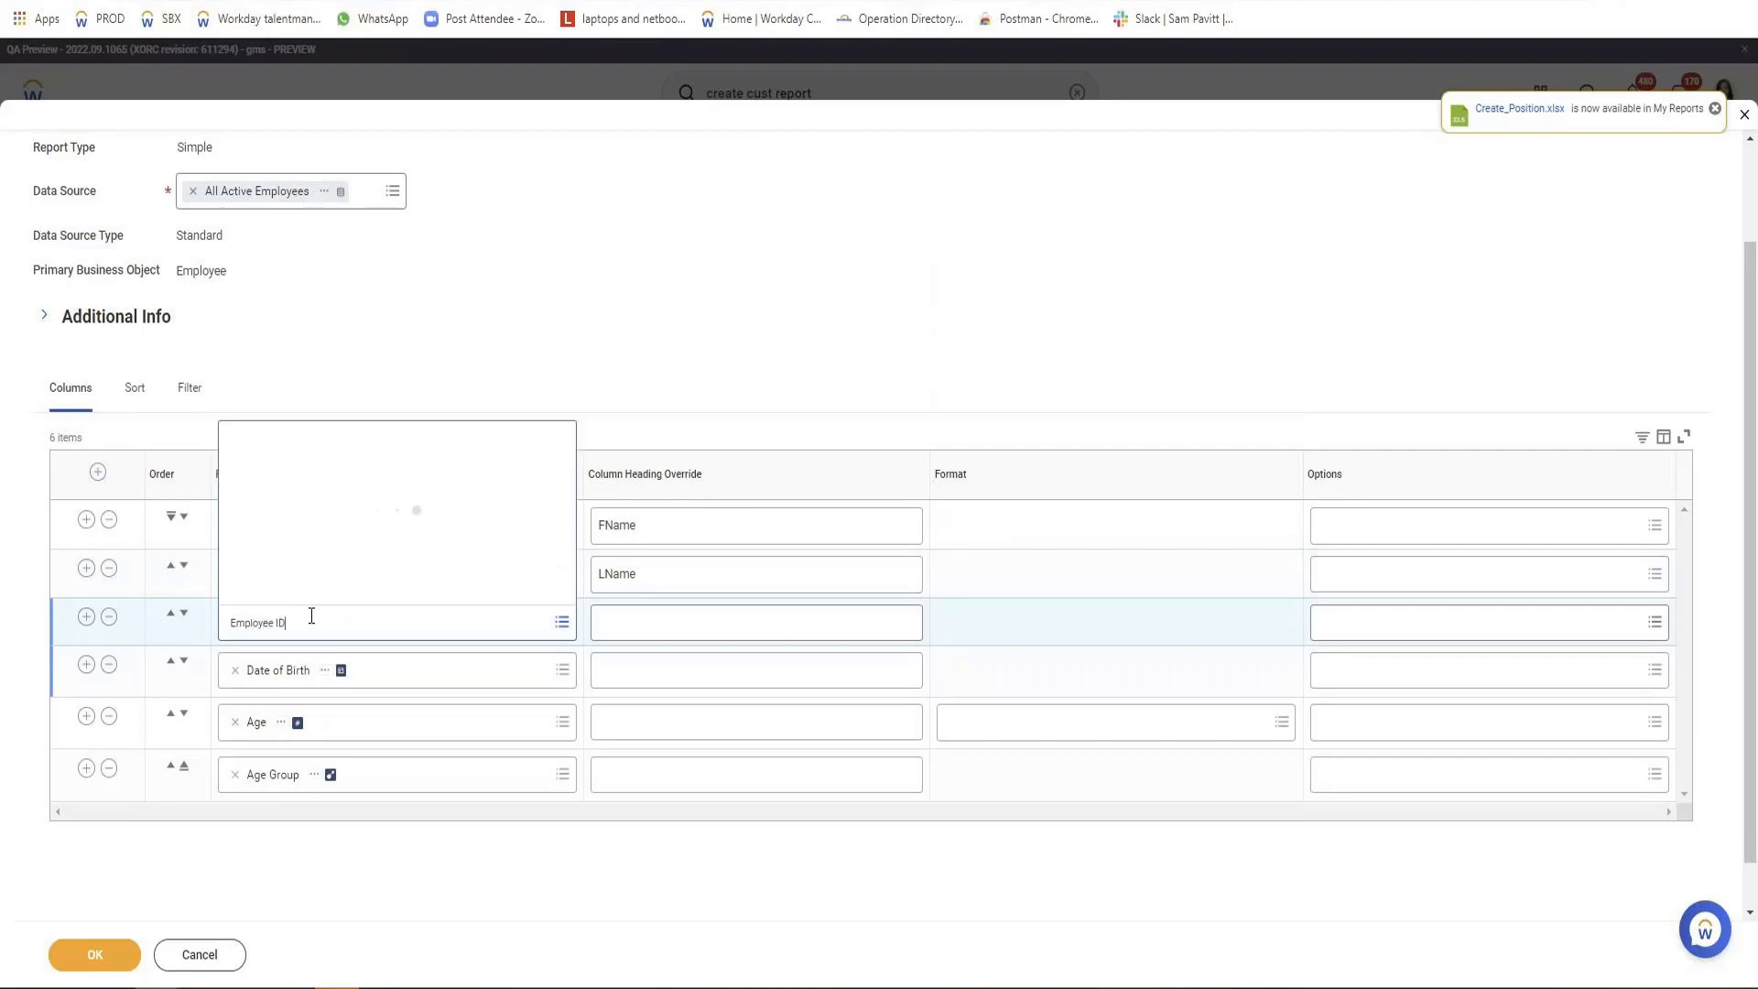
click(313, 475)
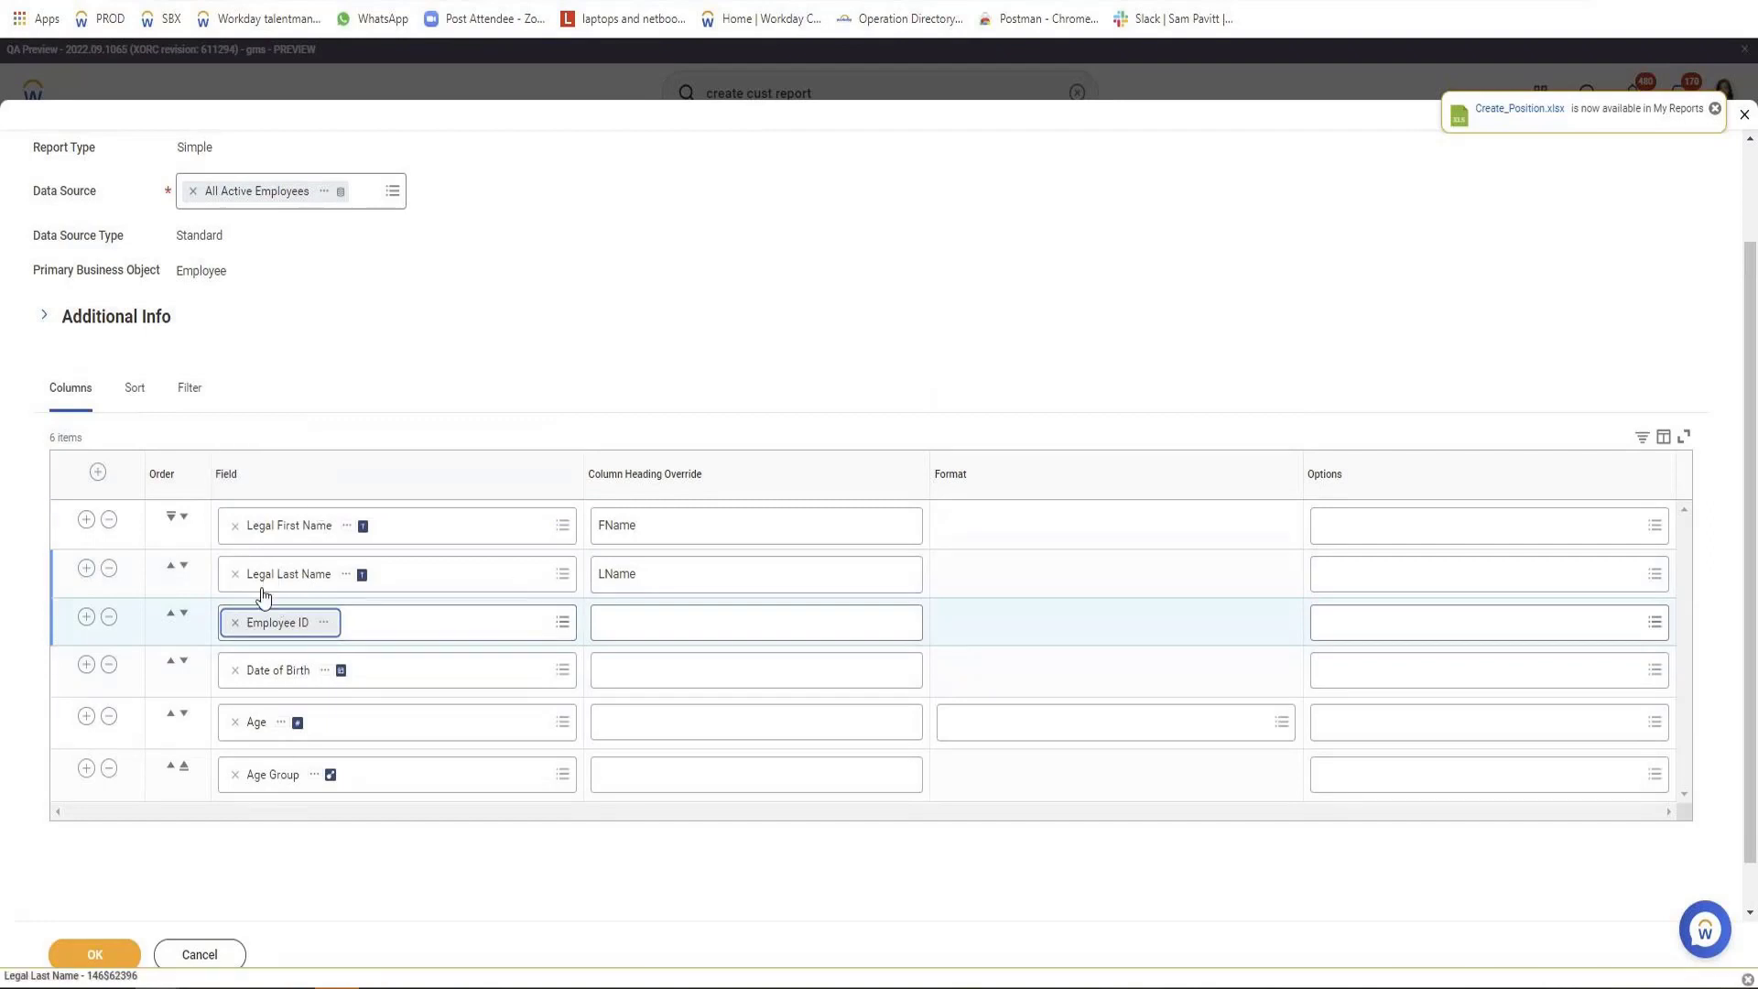
Step: Add an Employee ID sort rule set to Alphabetical - Descending and save the report
click(136, 390)
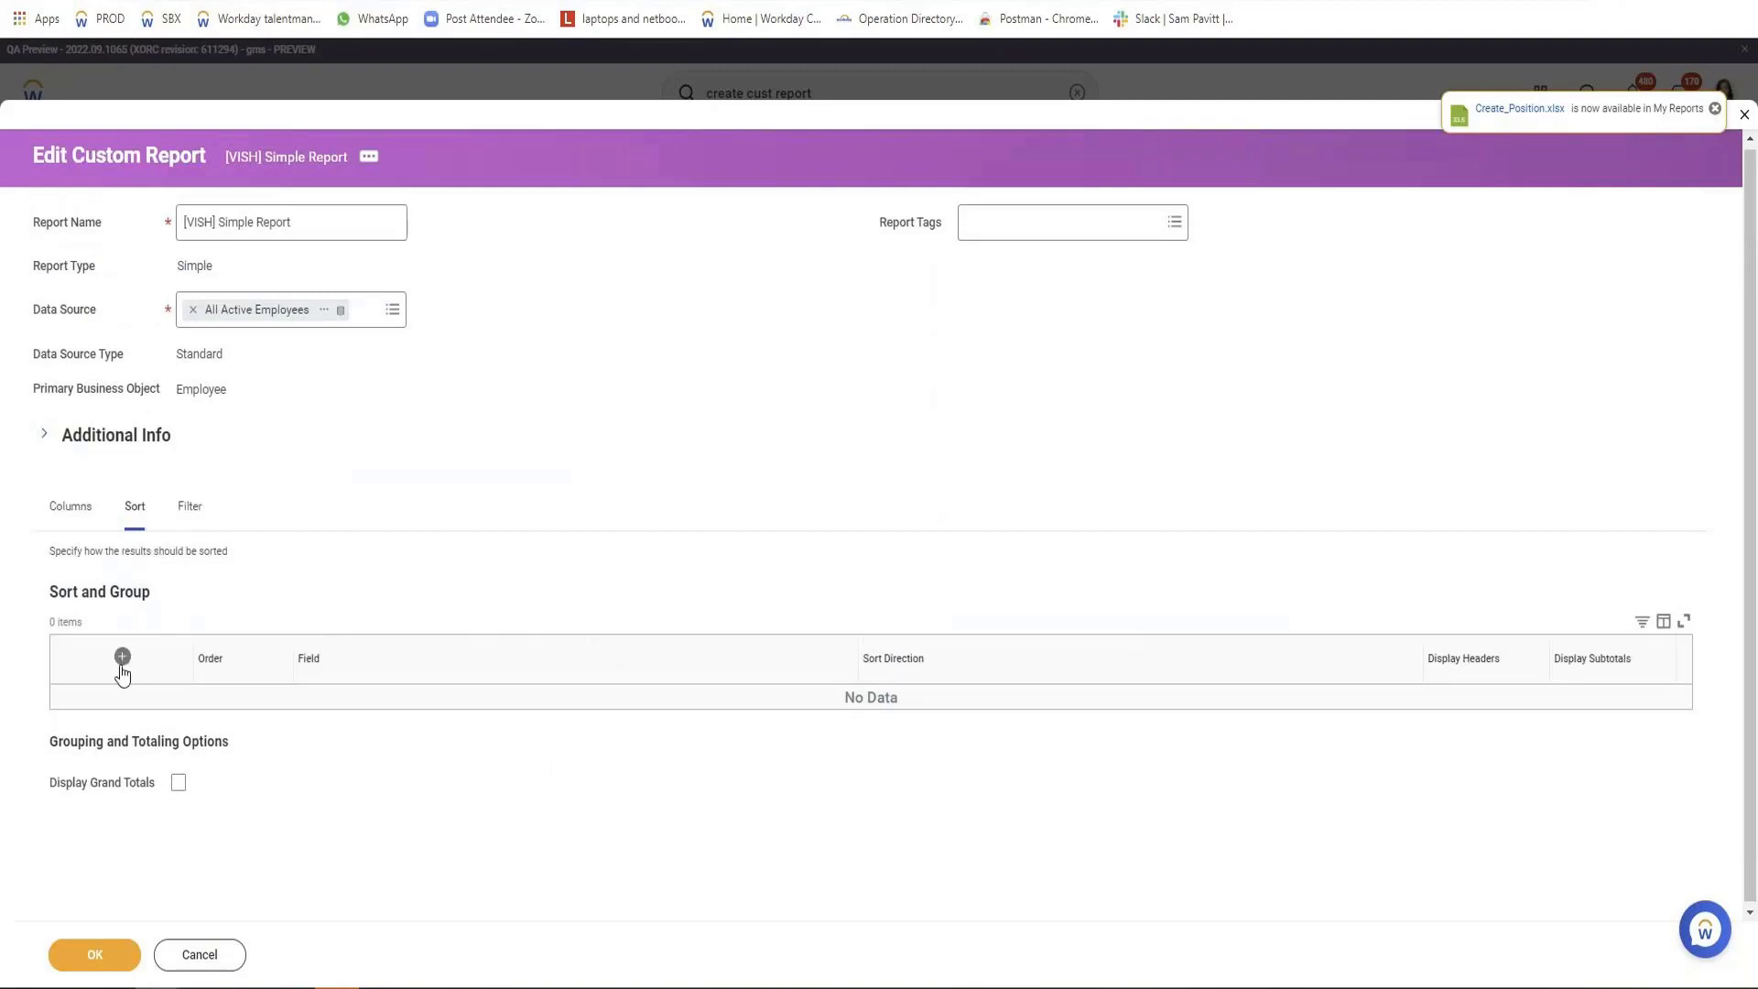
click(122, 657)
scroll(531, 567, down, 1)
click(513, 668)
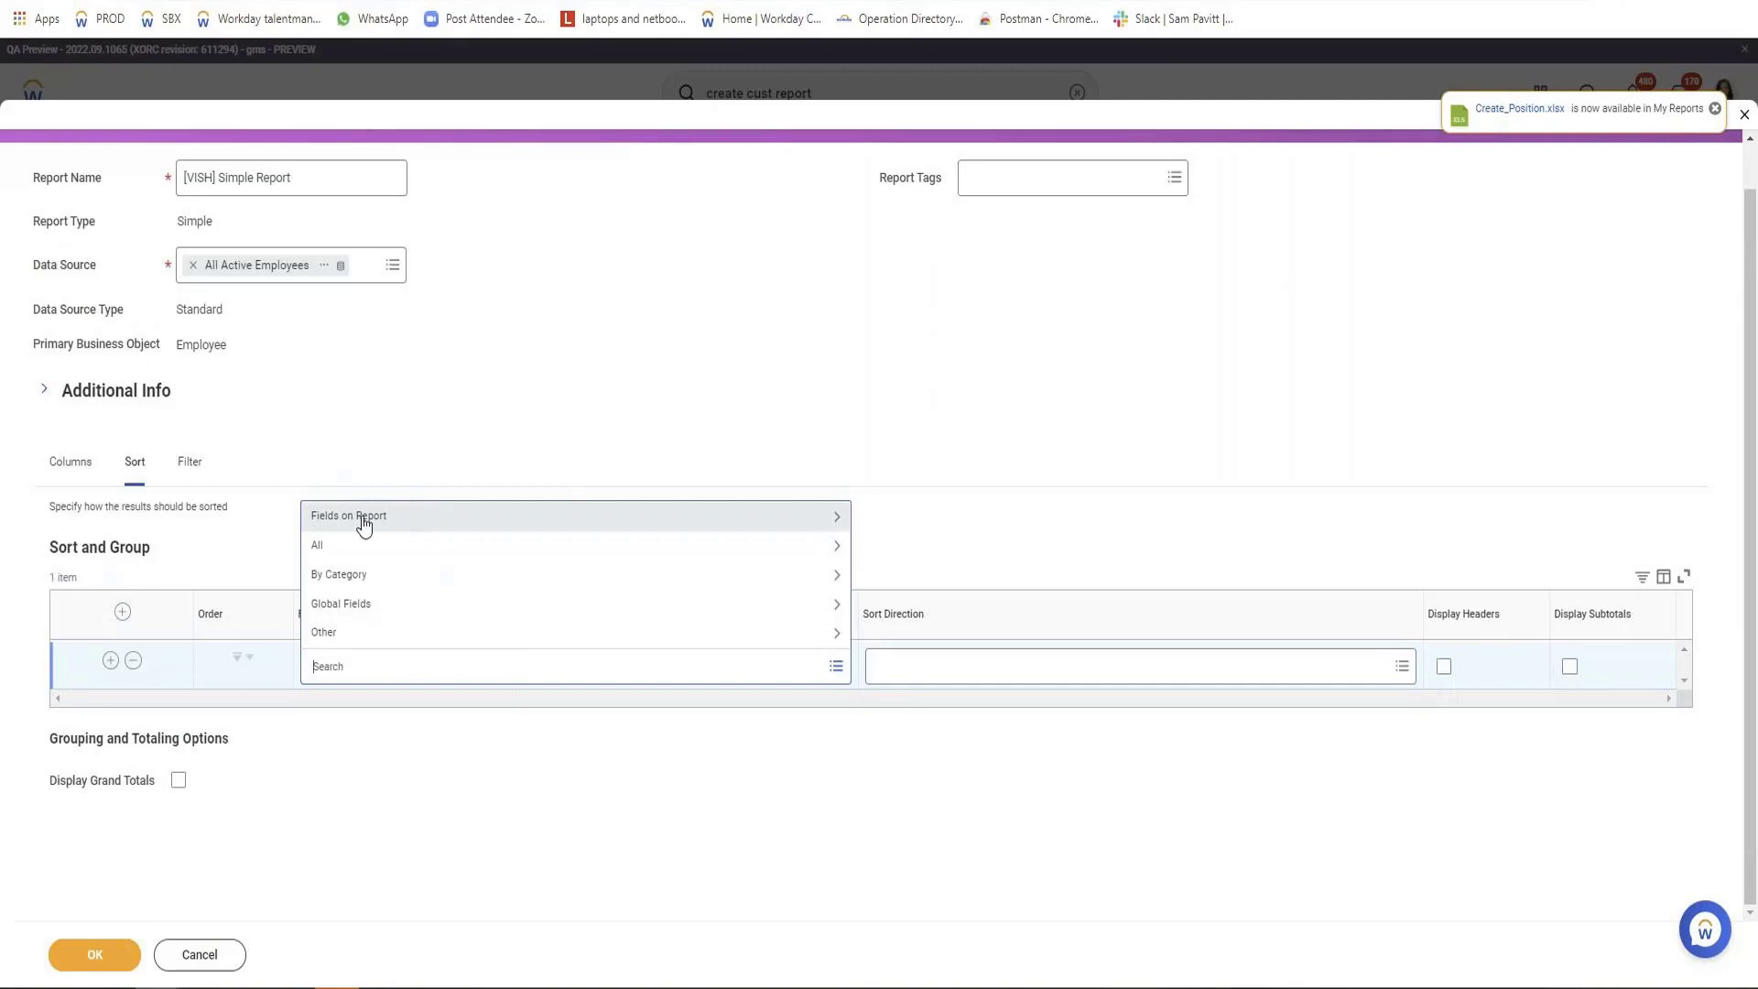
click(347, 529)
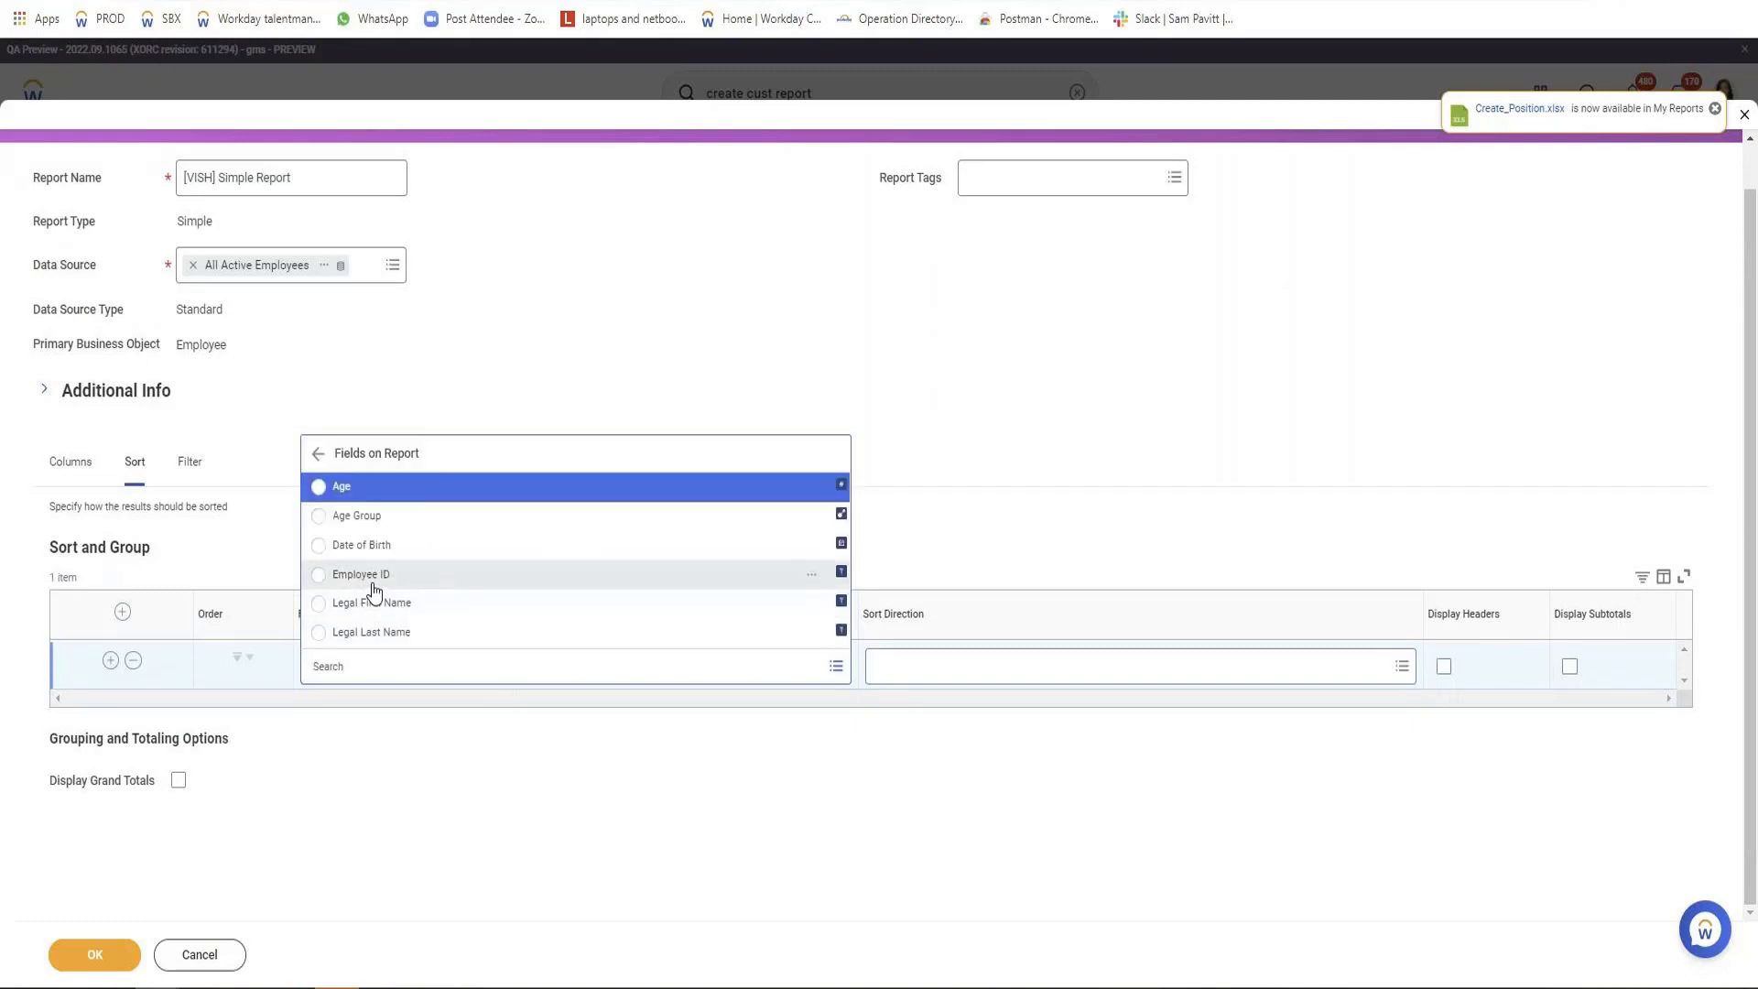
click(373, 589)
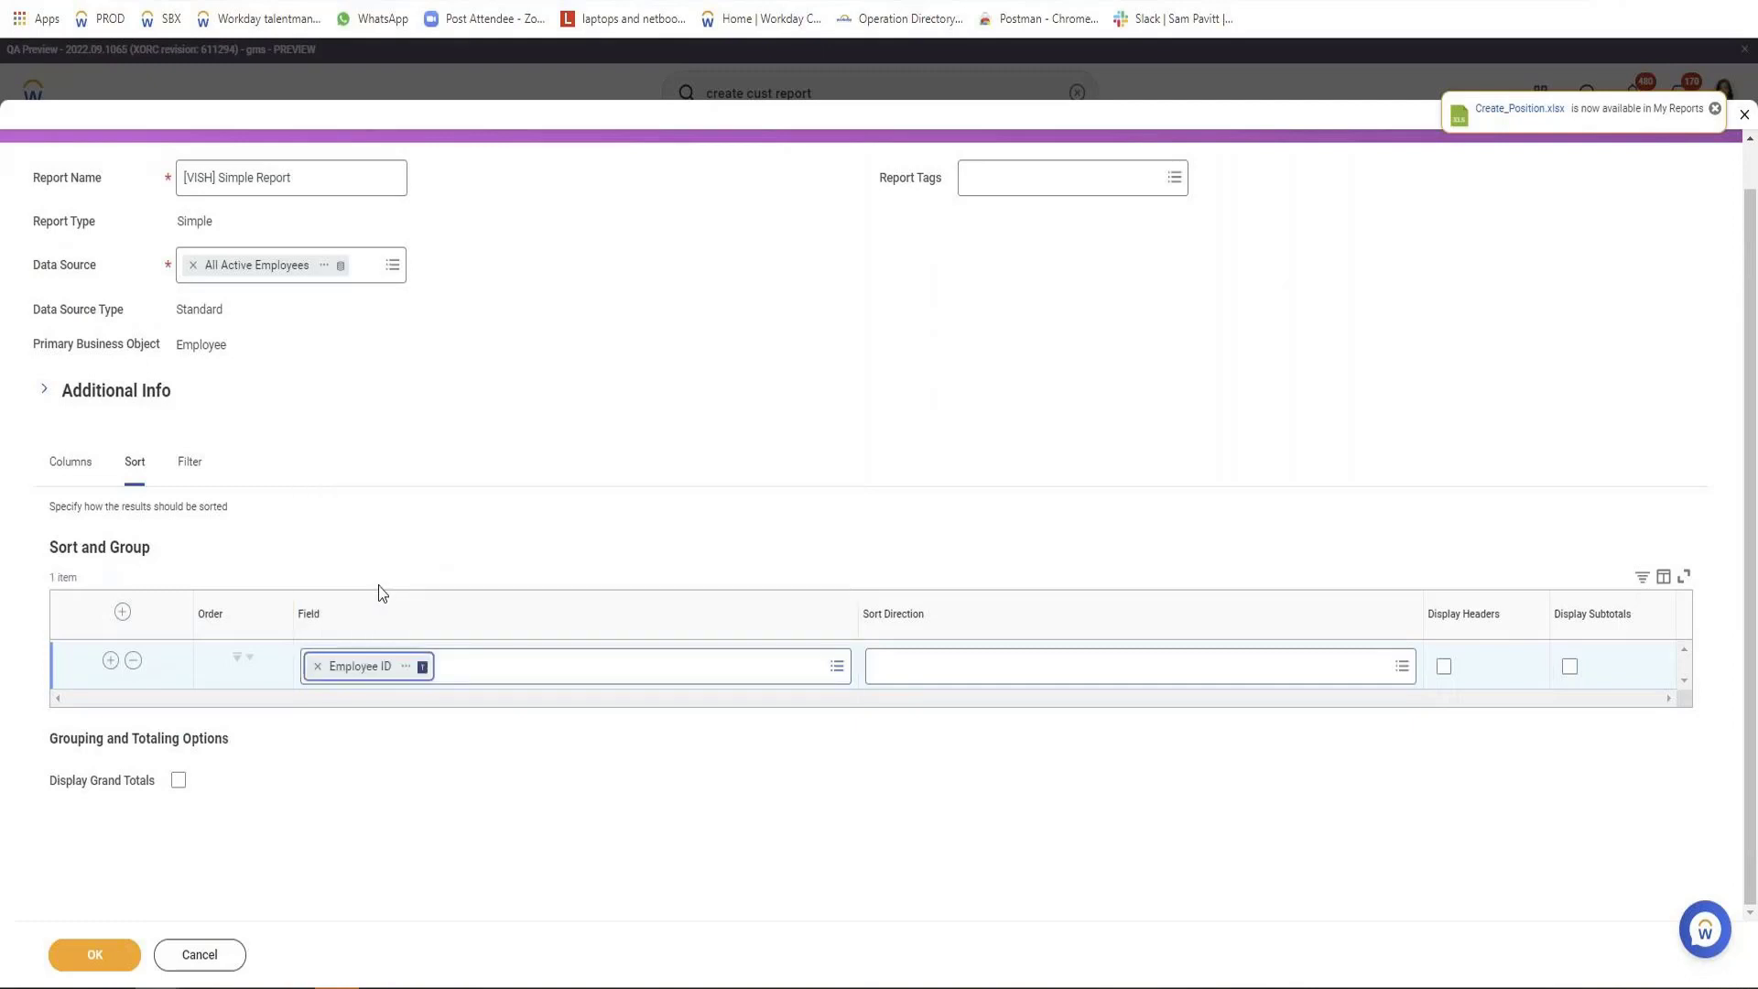
click(1151, 673)
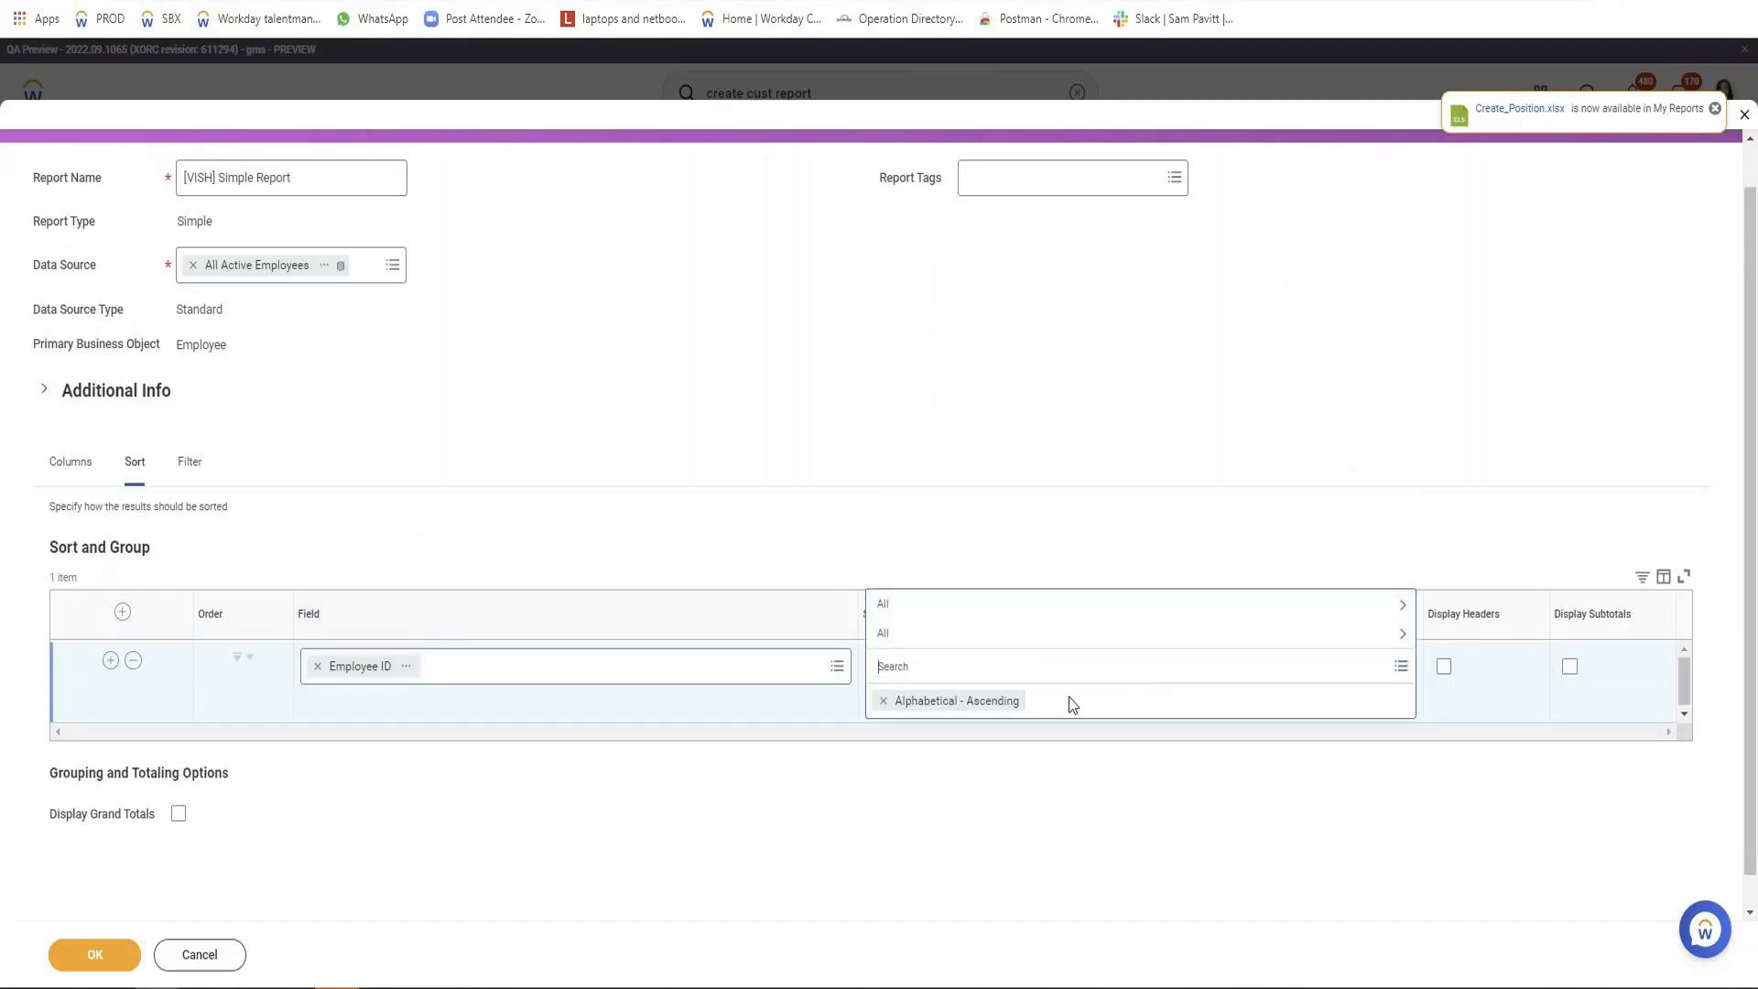
click(978, 615)
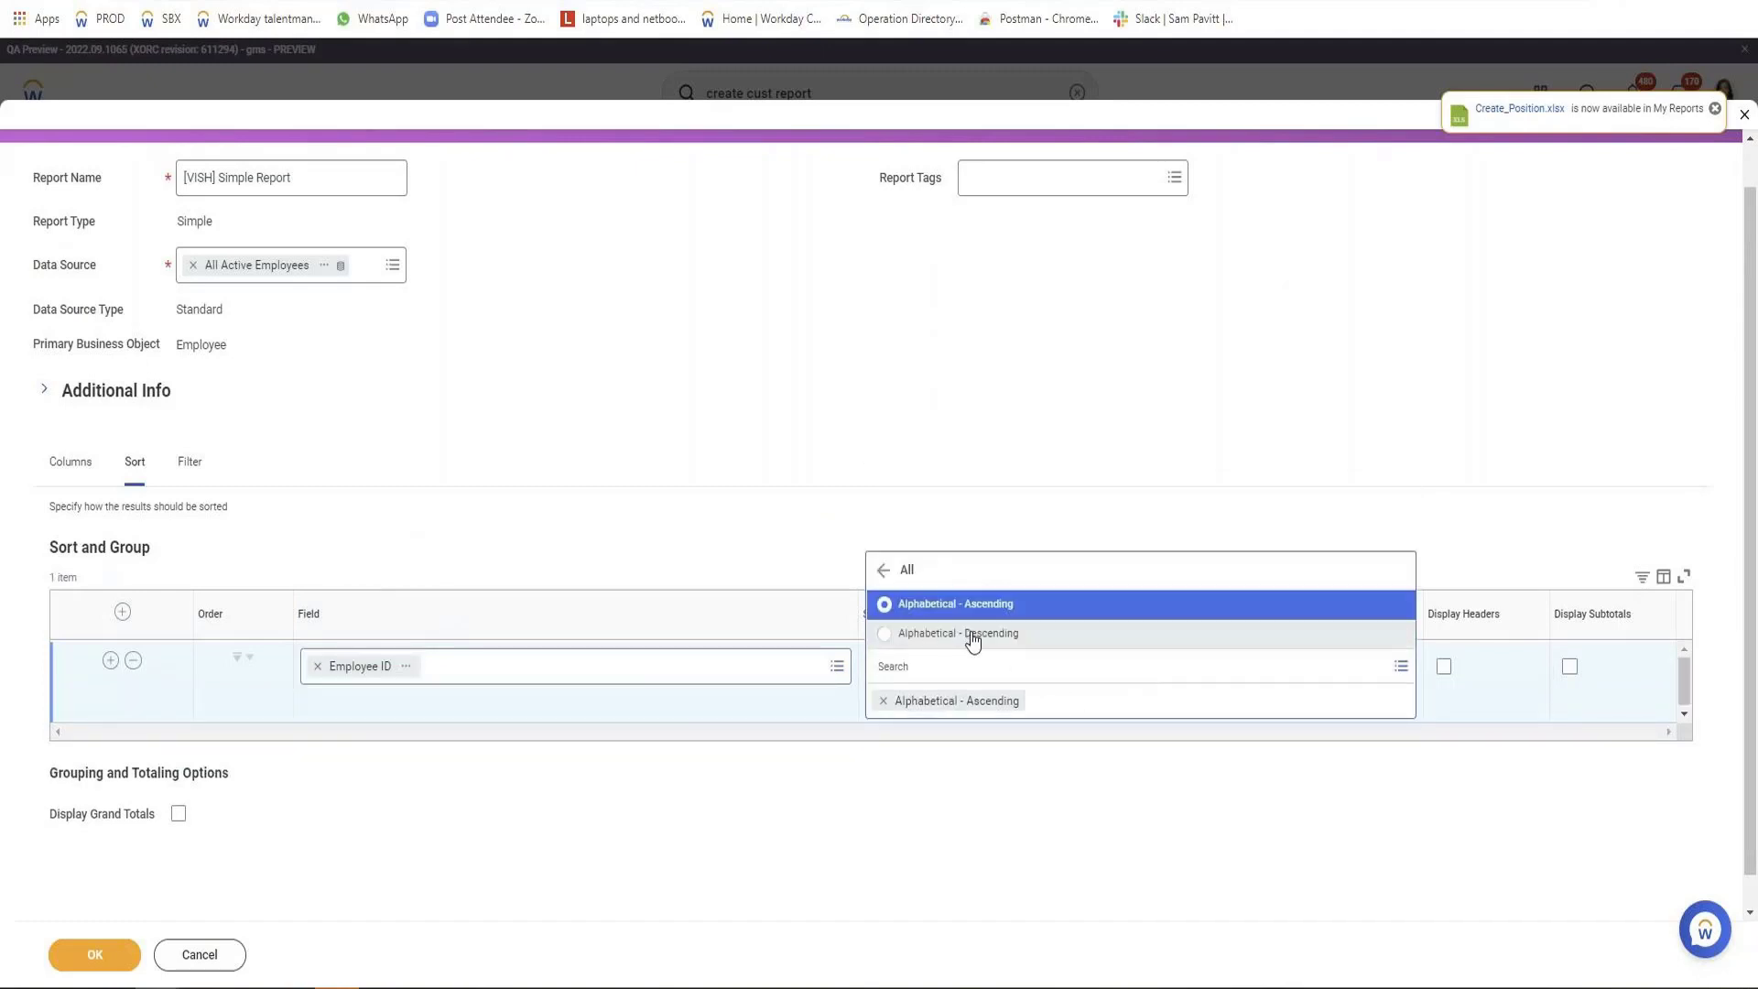
click(972, 634)
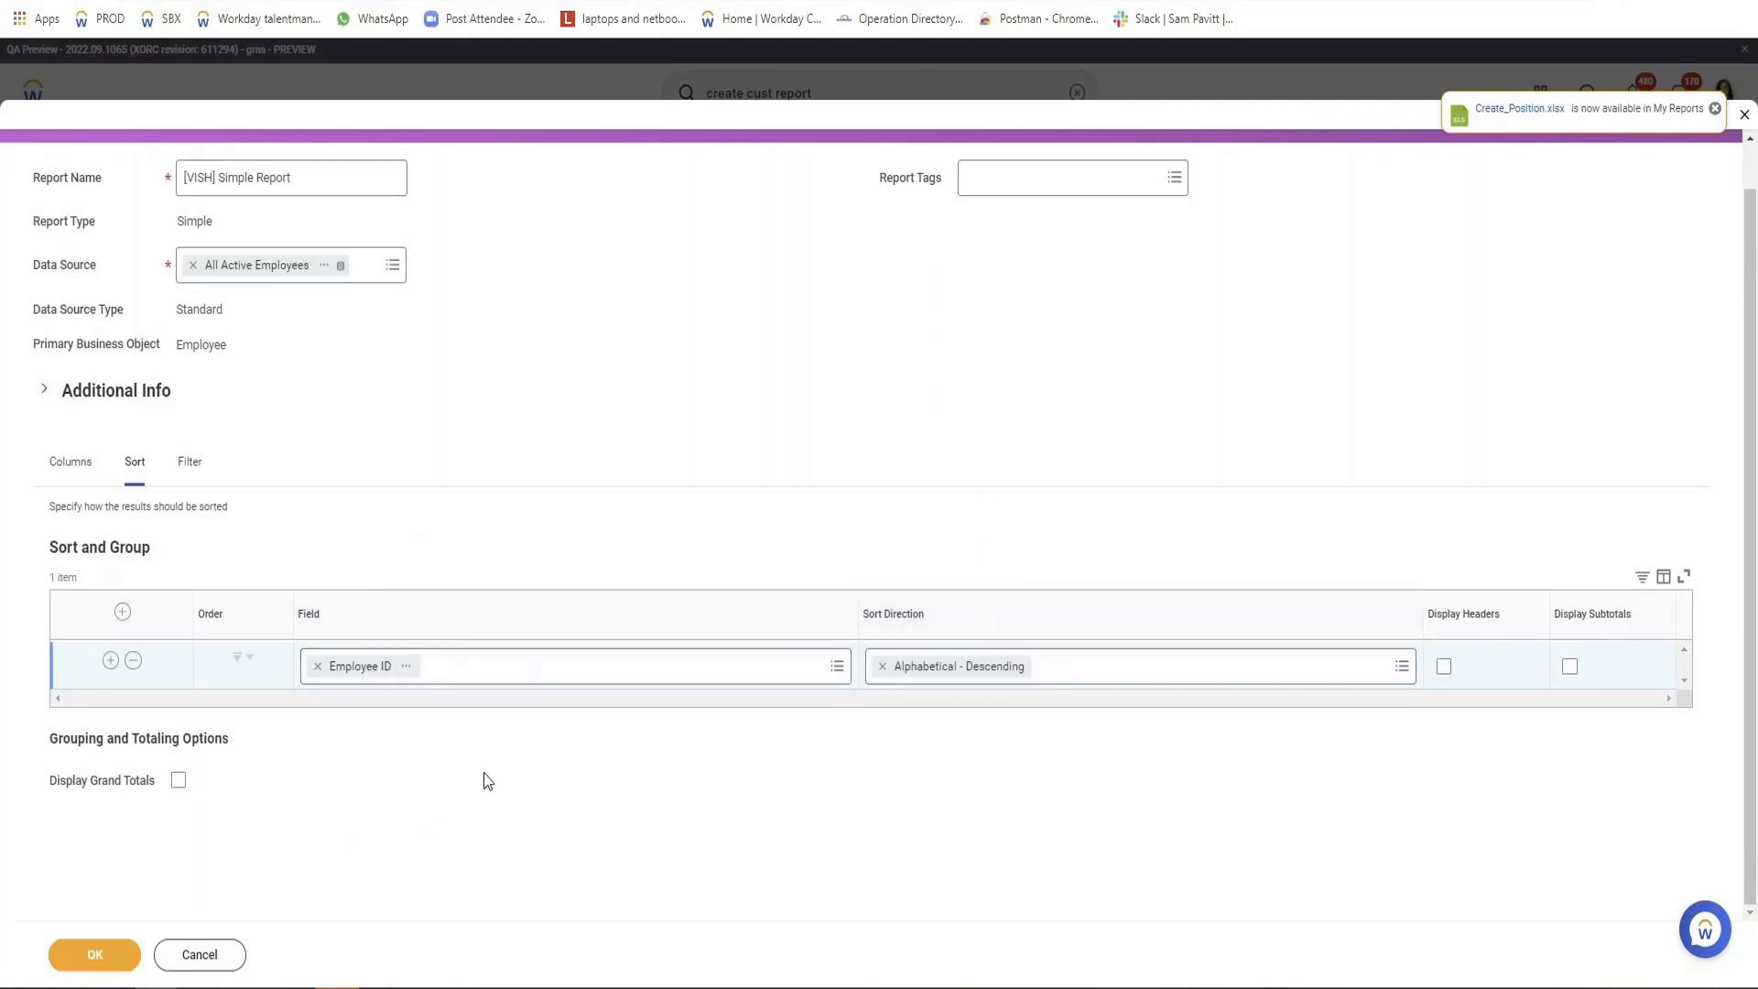
click(138, 948)
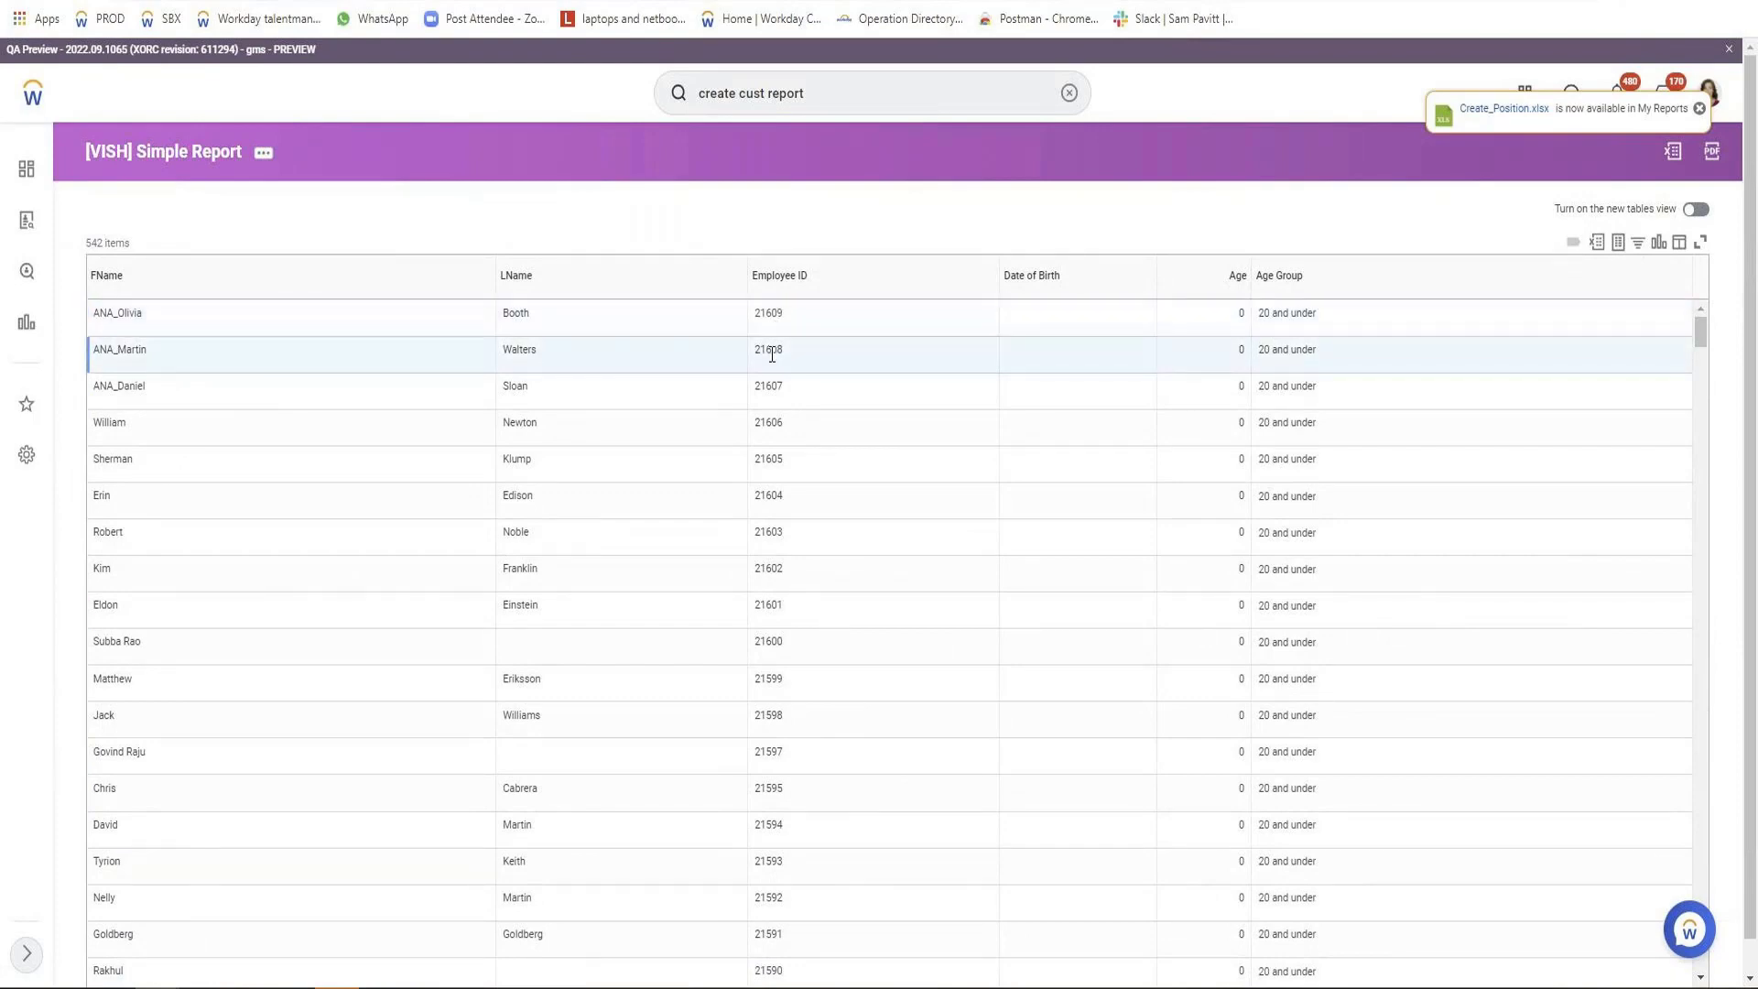
Step: Review the 542 result rows, with Employee IDs descending from 21609
click(774, 390)
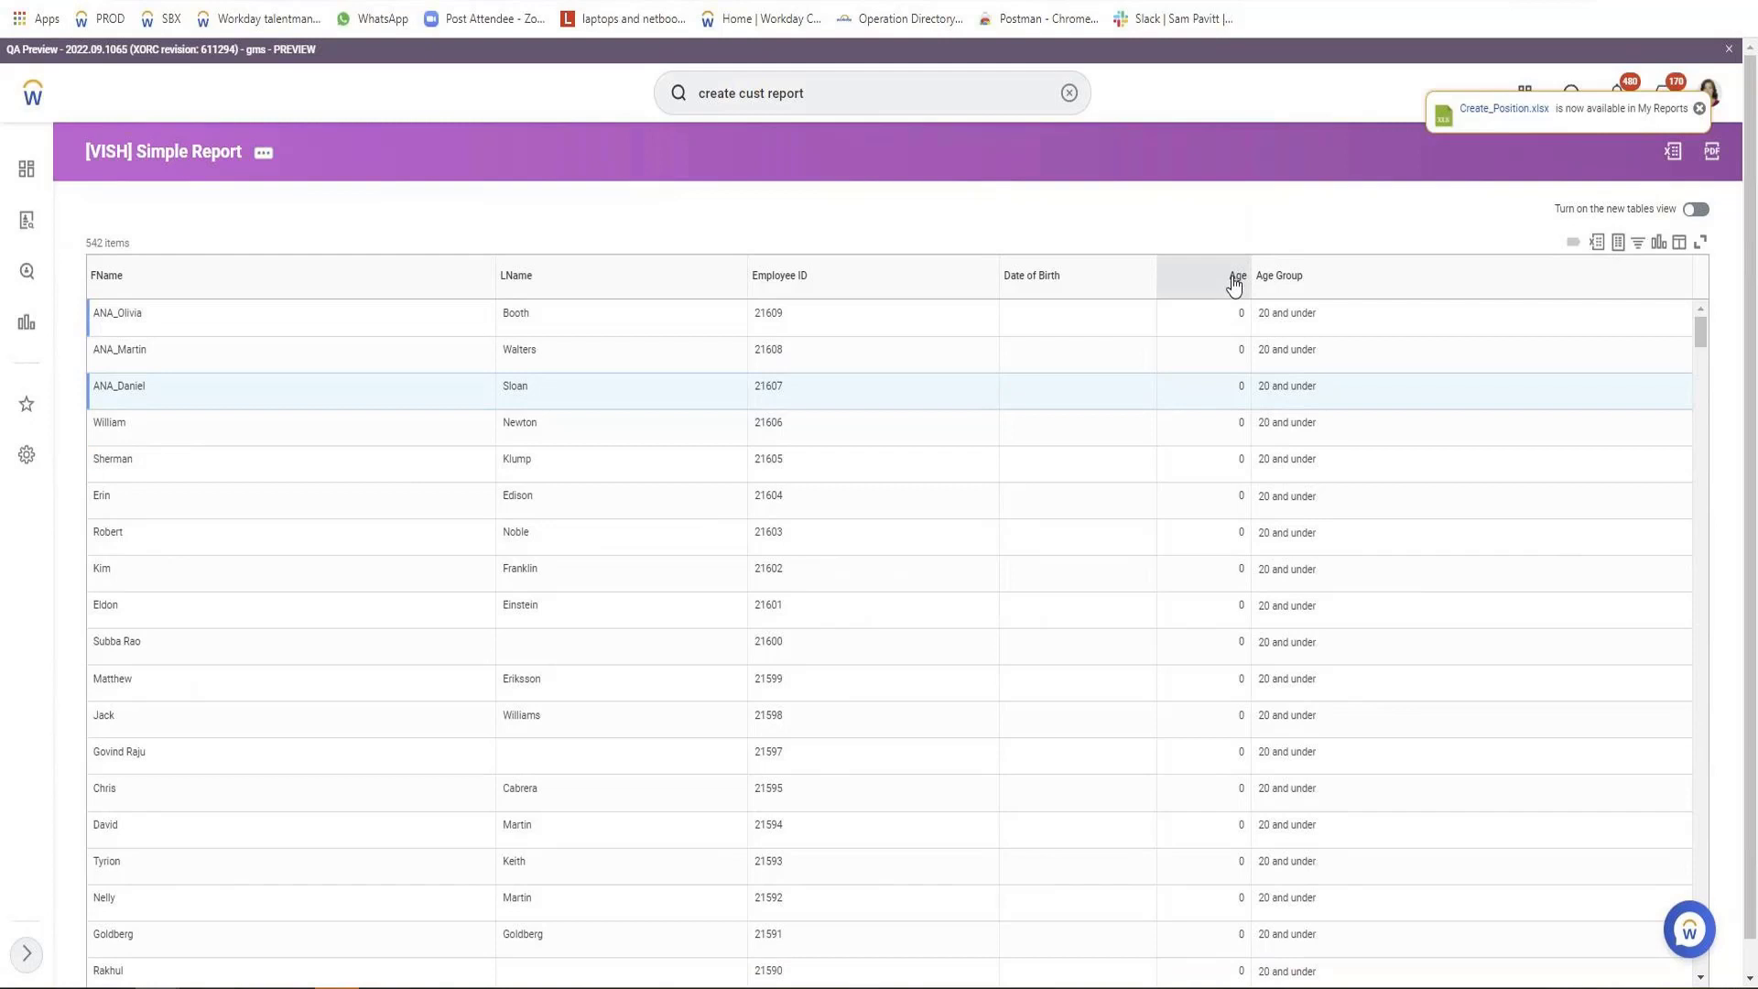
scroll(1245, 306, down, 3)
scroll(1224, 617, down, 3)
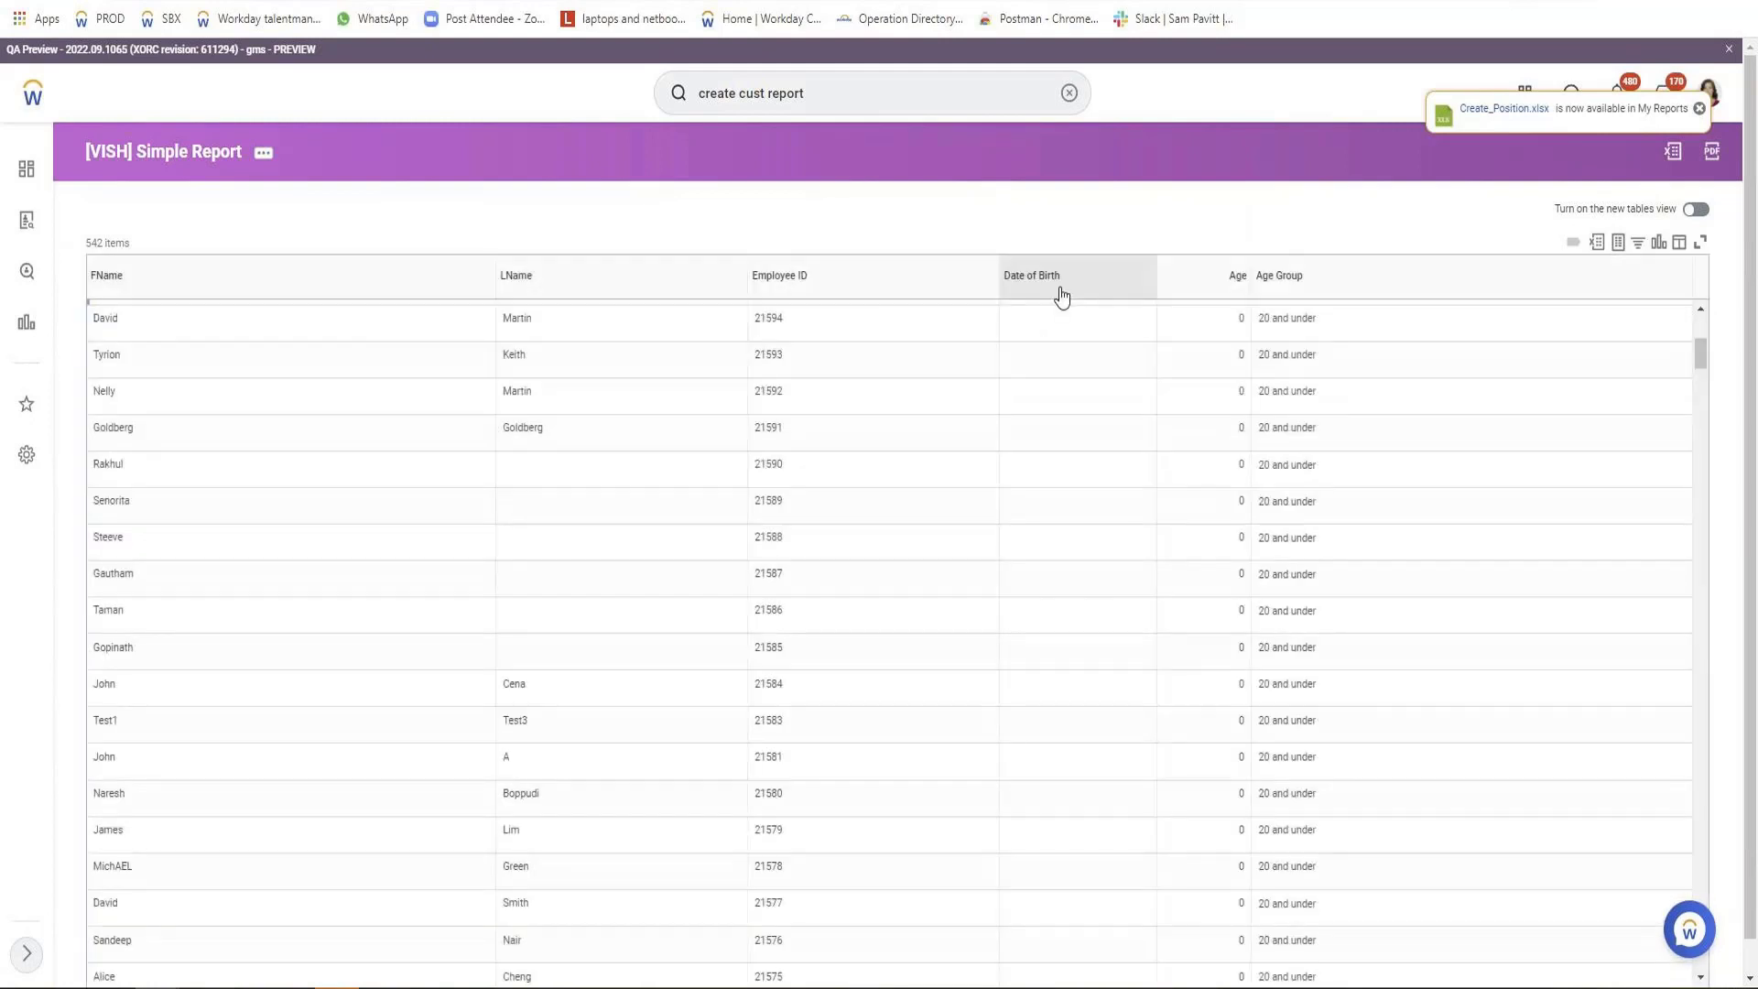
scroll(647, 510, up, 3)
scroll(646, 511, up, 3)
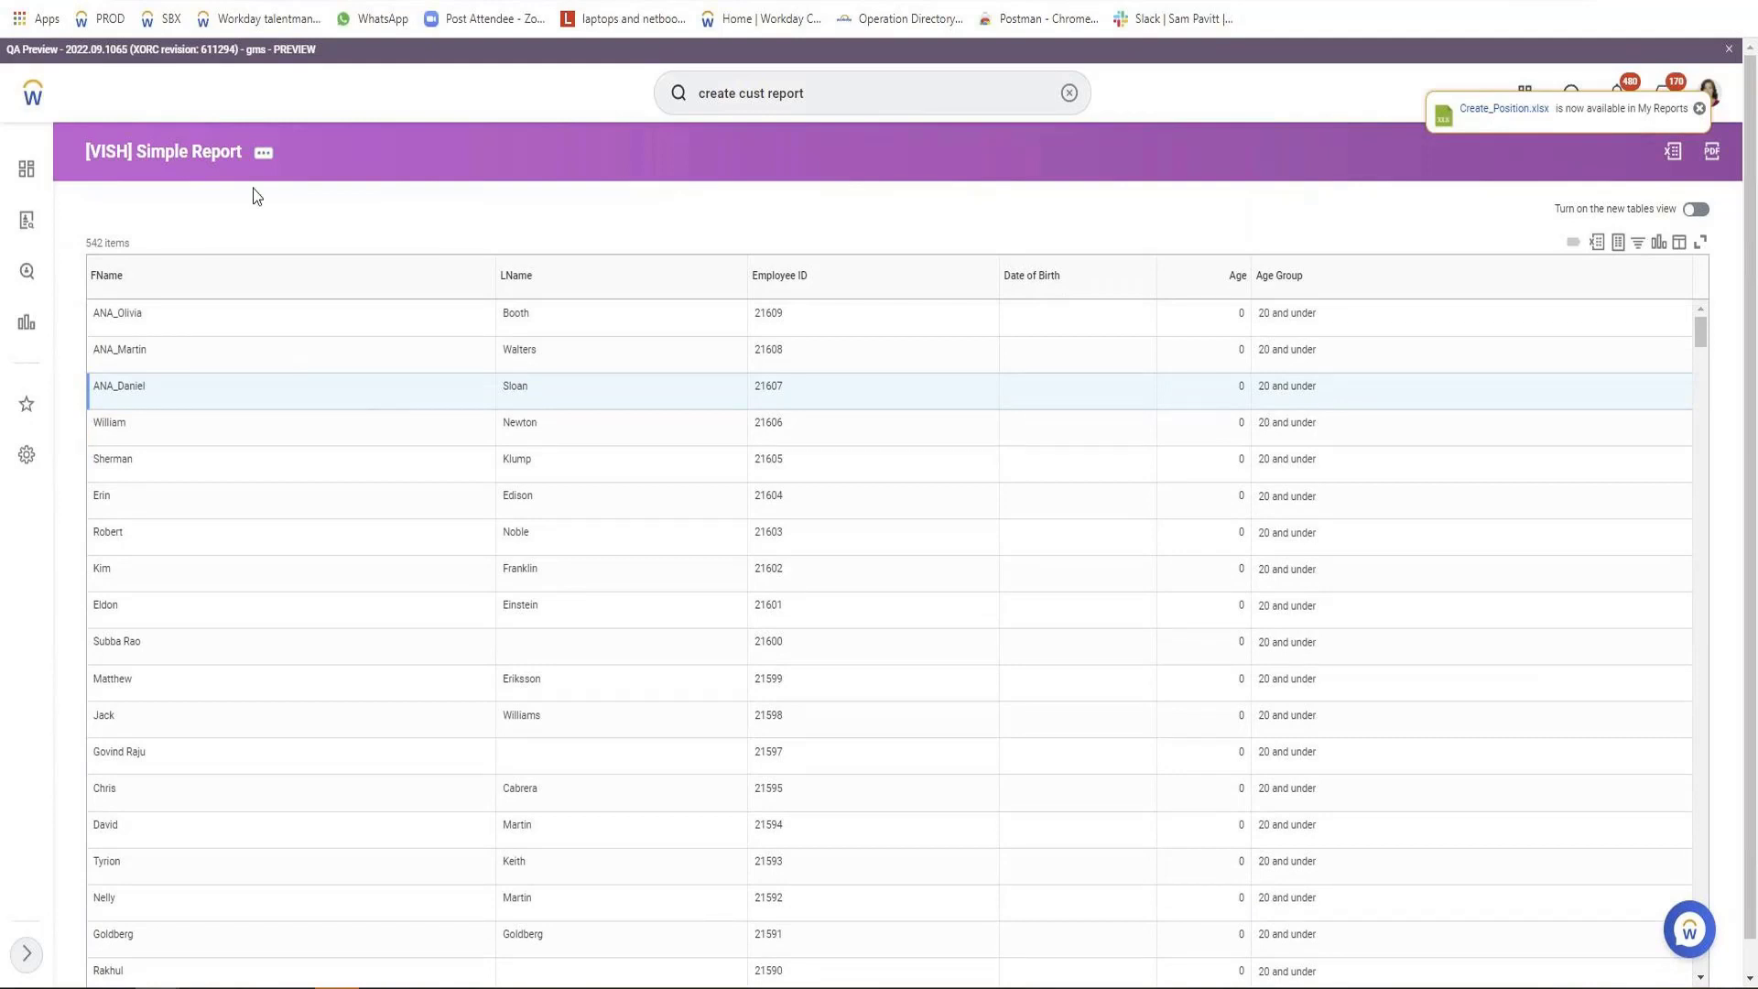
Step: Edit the custom report and add an Age Group filter condition on the Filter tab
click(263, 151)
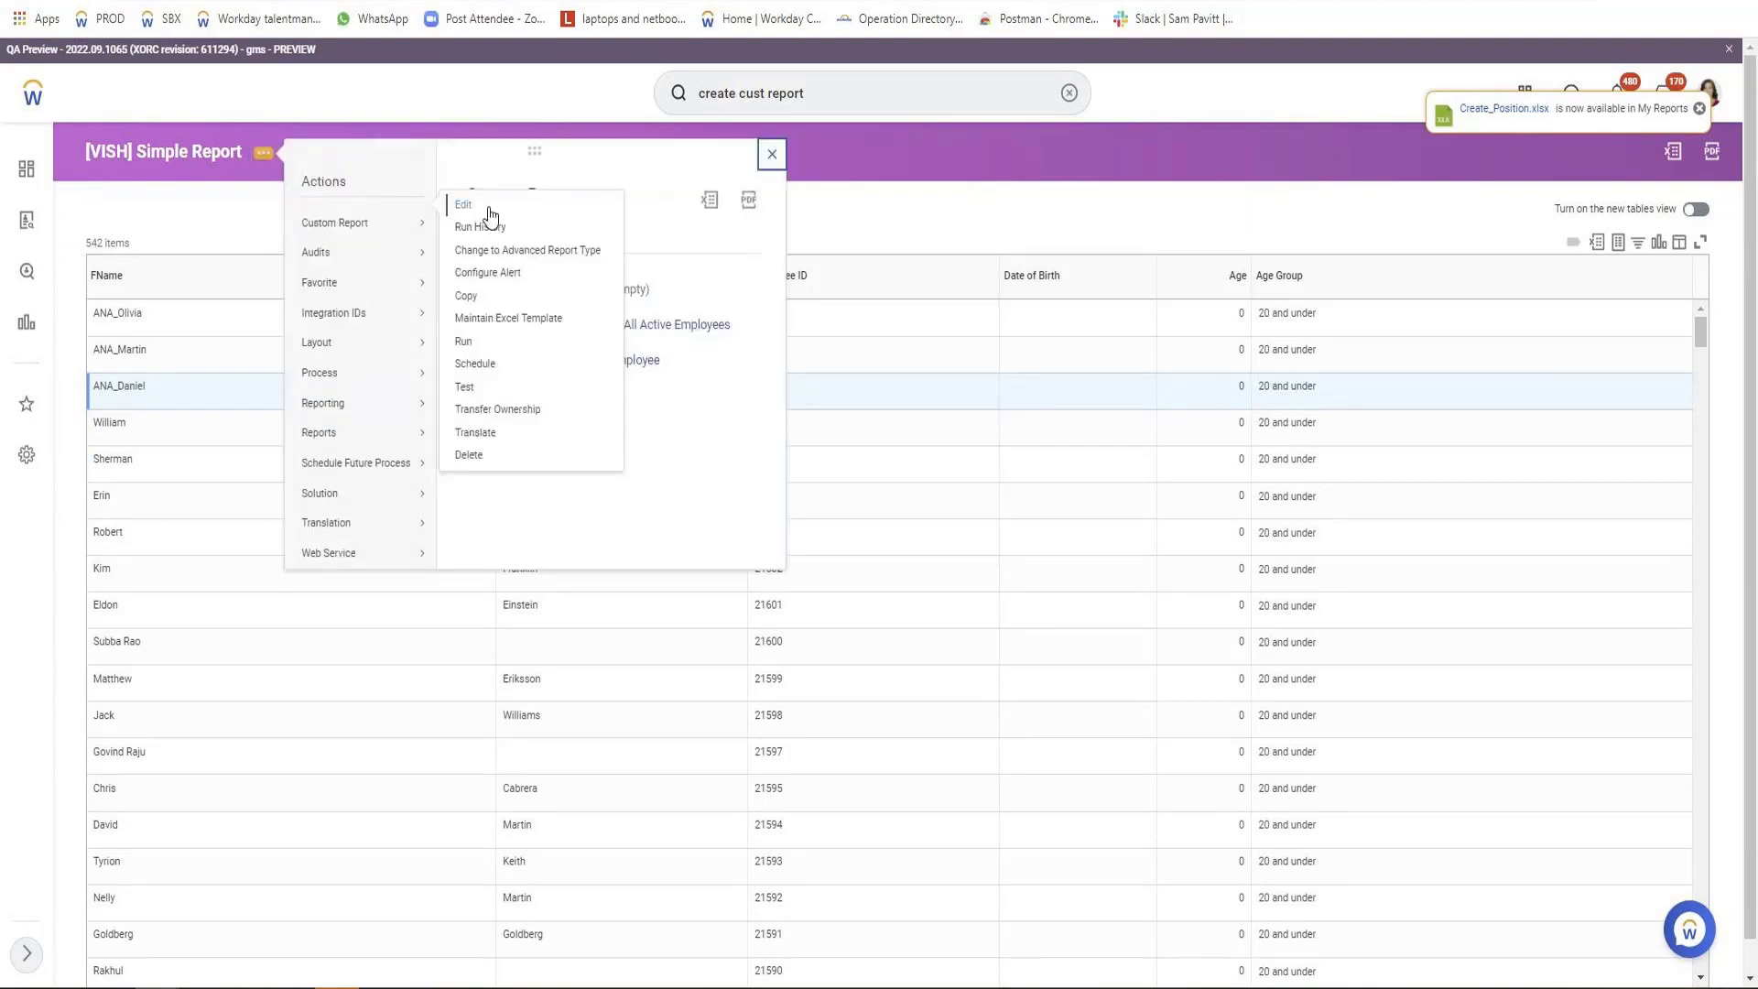
click(463, 204)
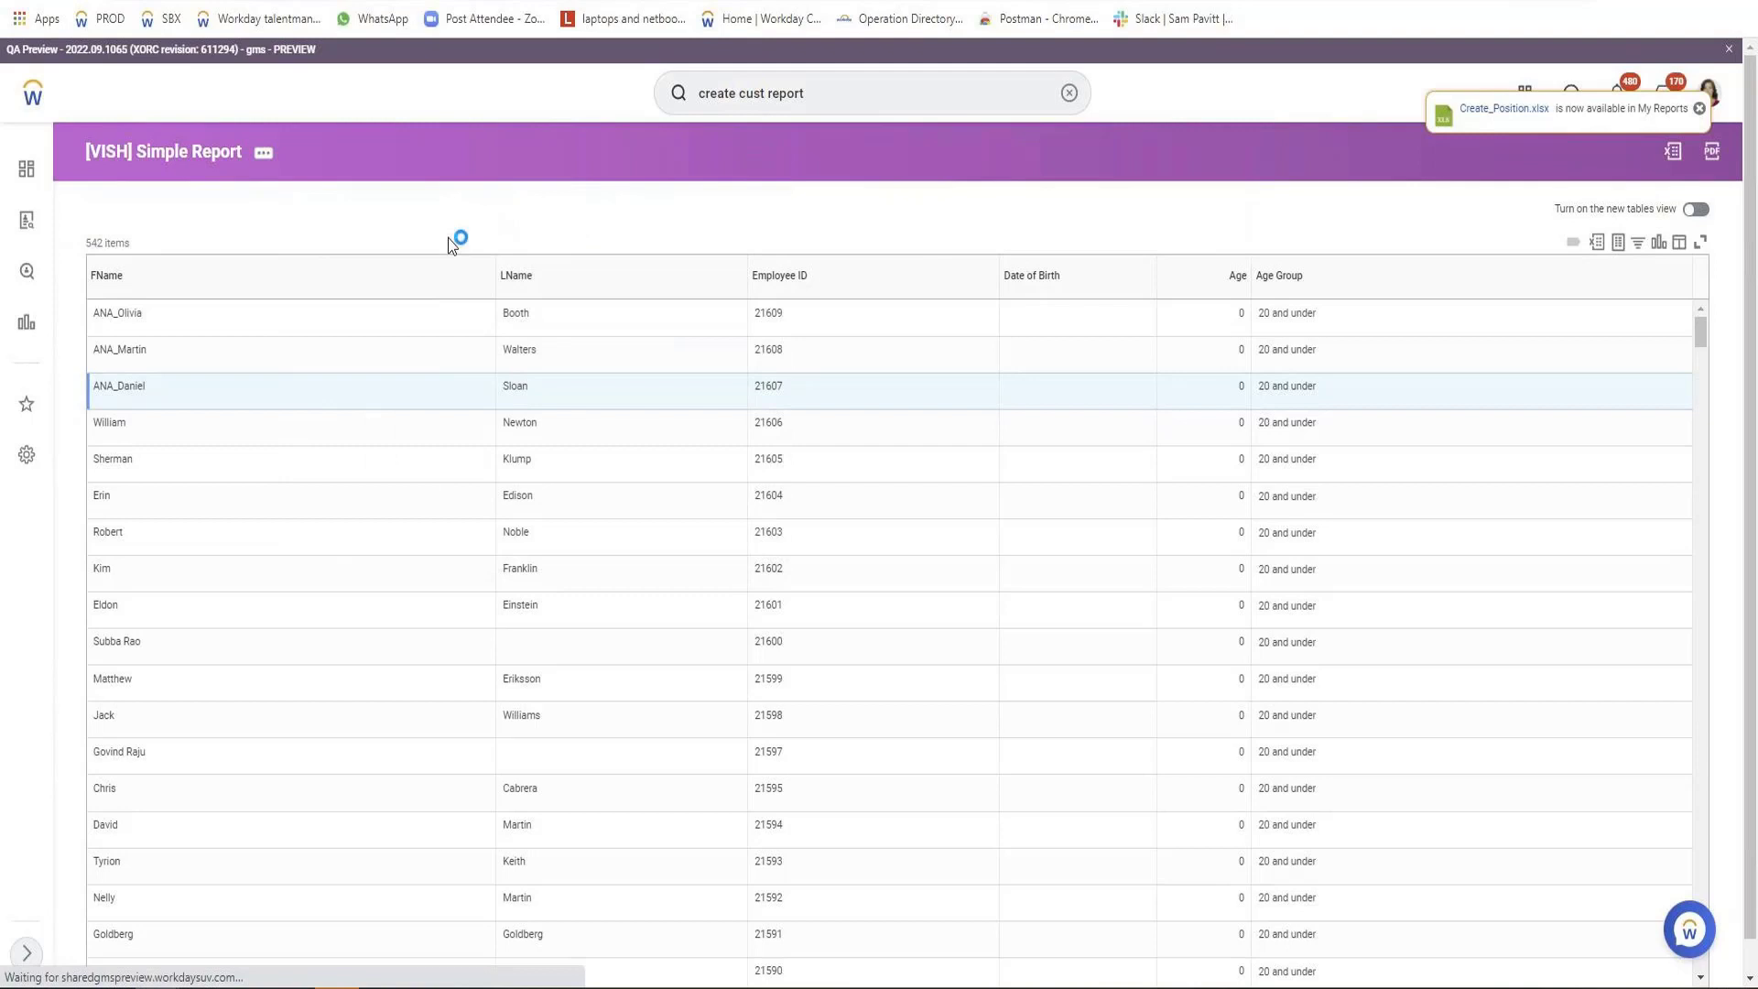
click(199, 519)
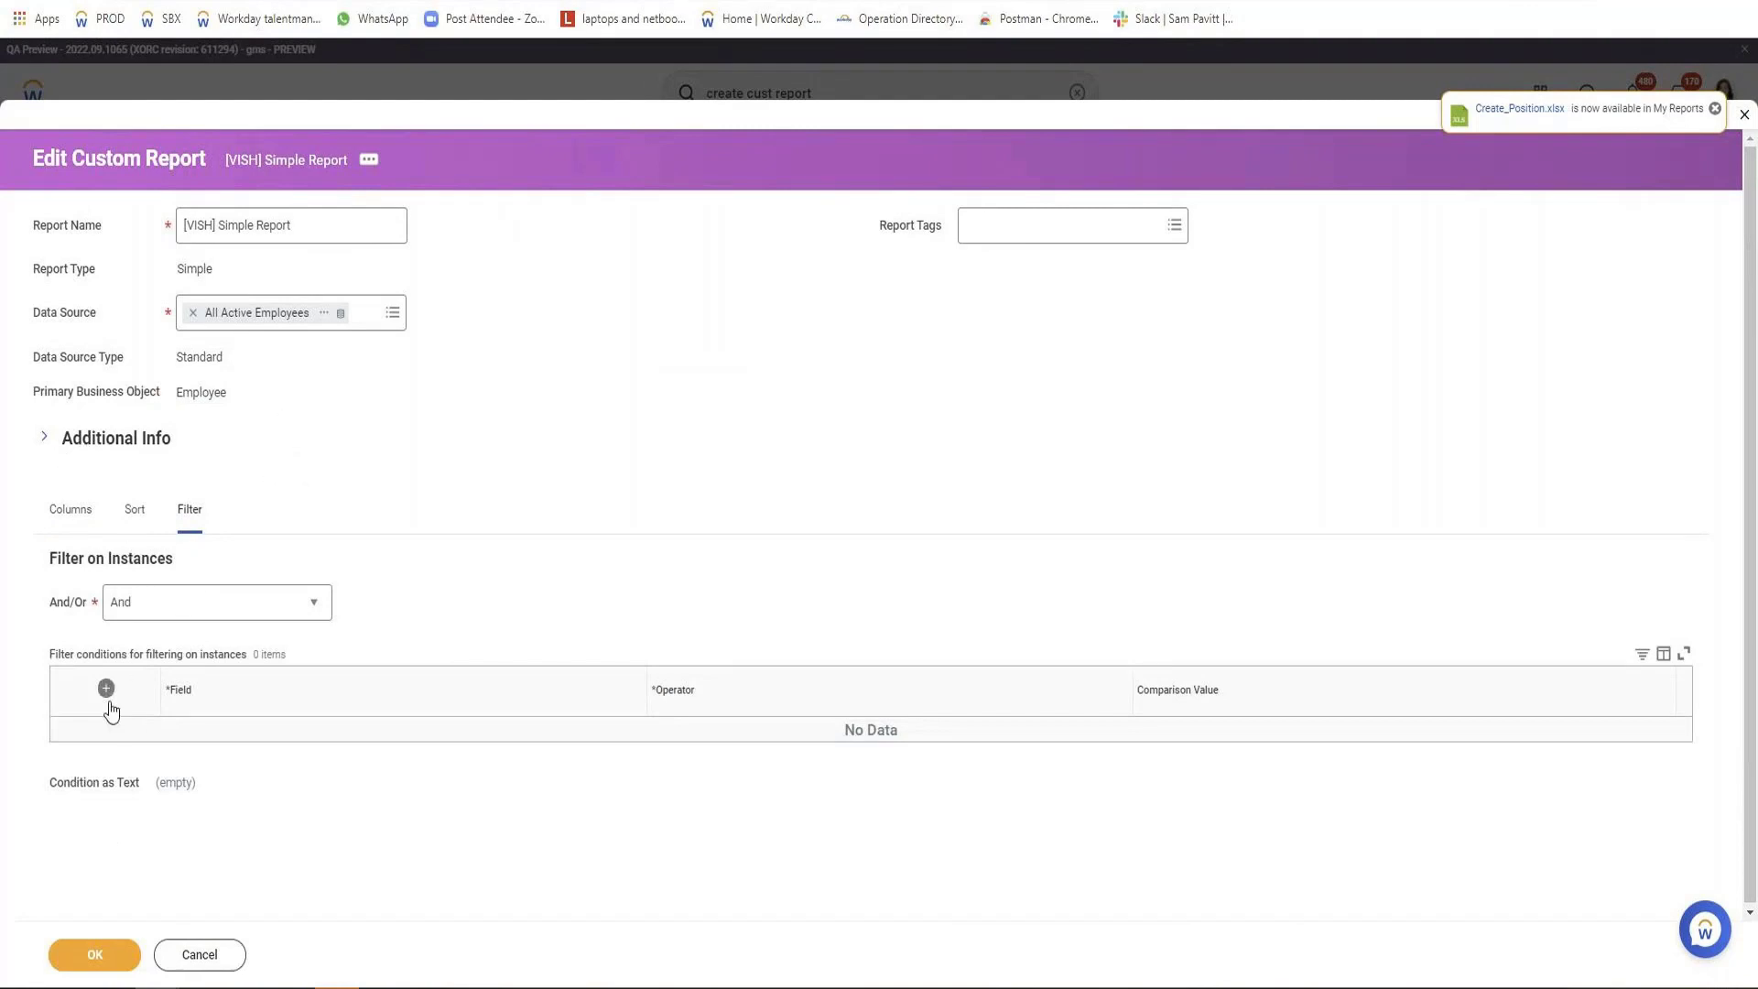
click(304, 758)
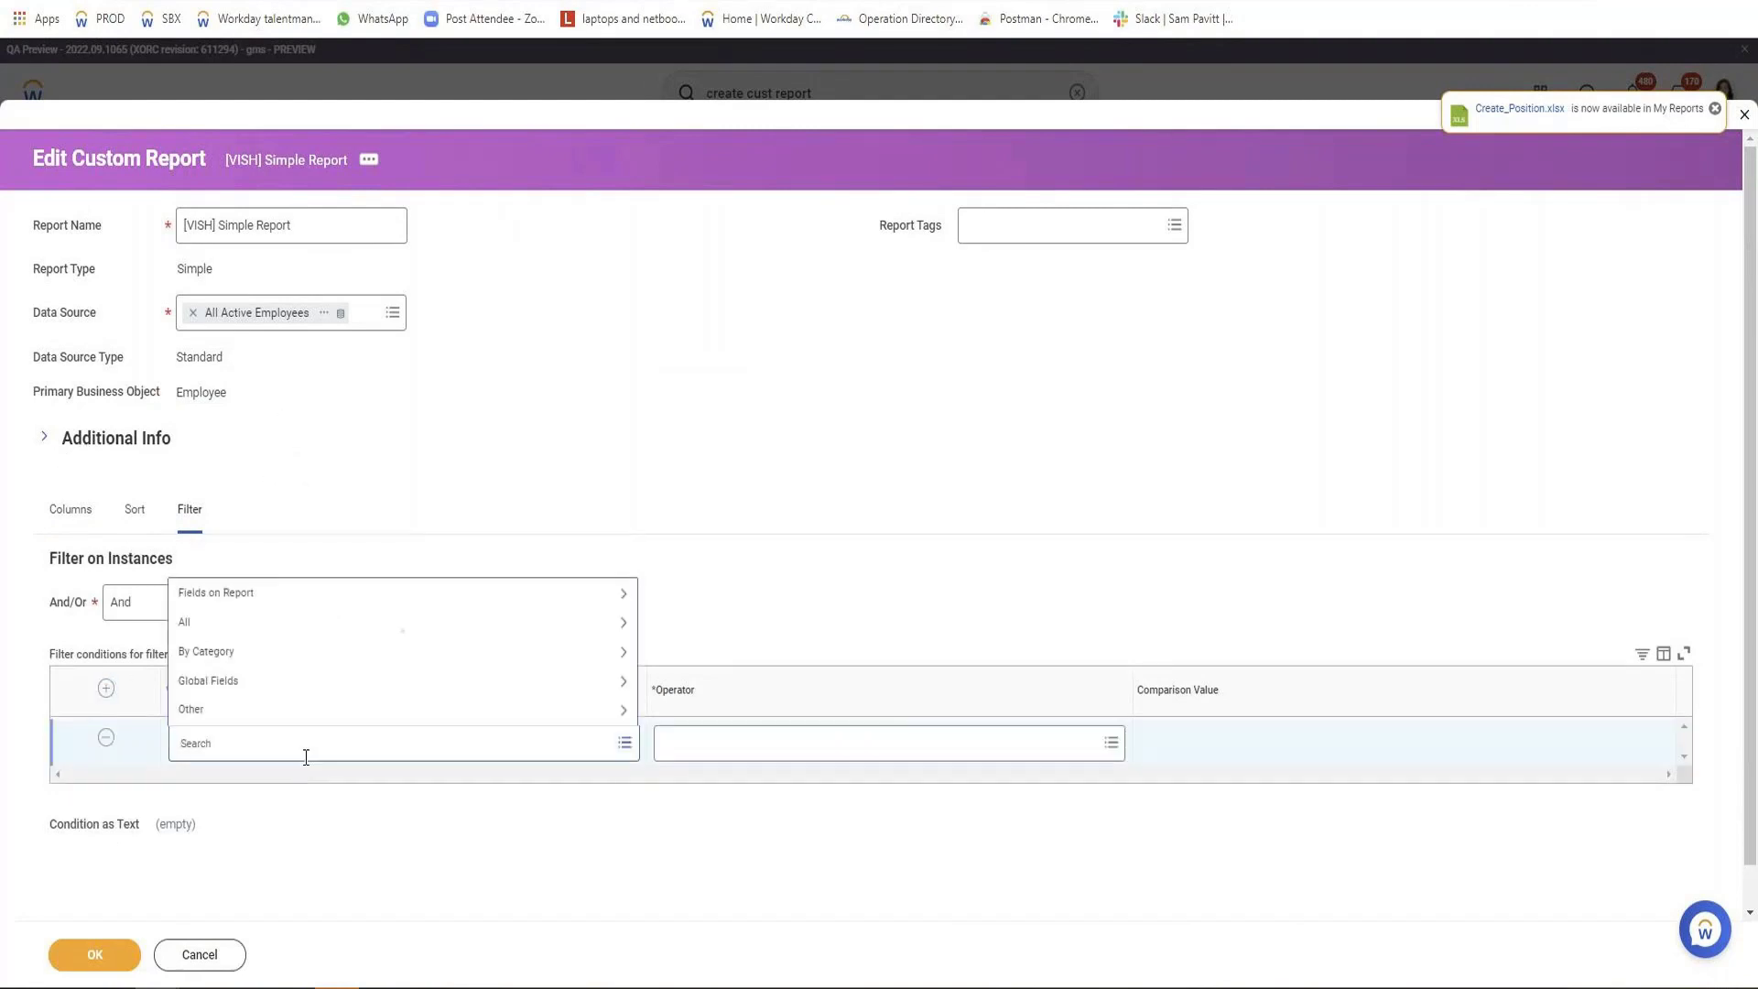
text(ade)
key(Return)
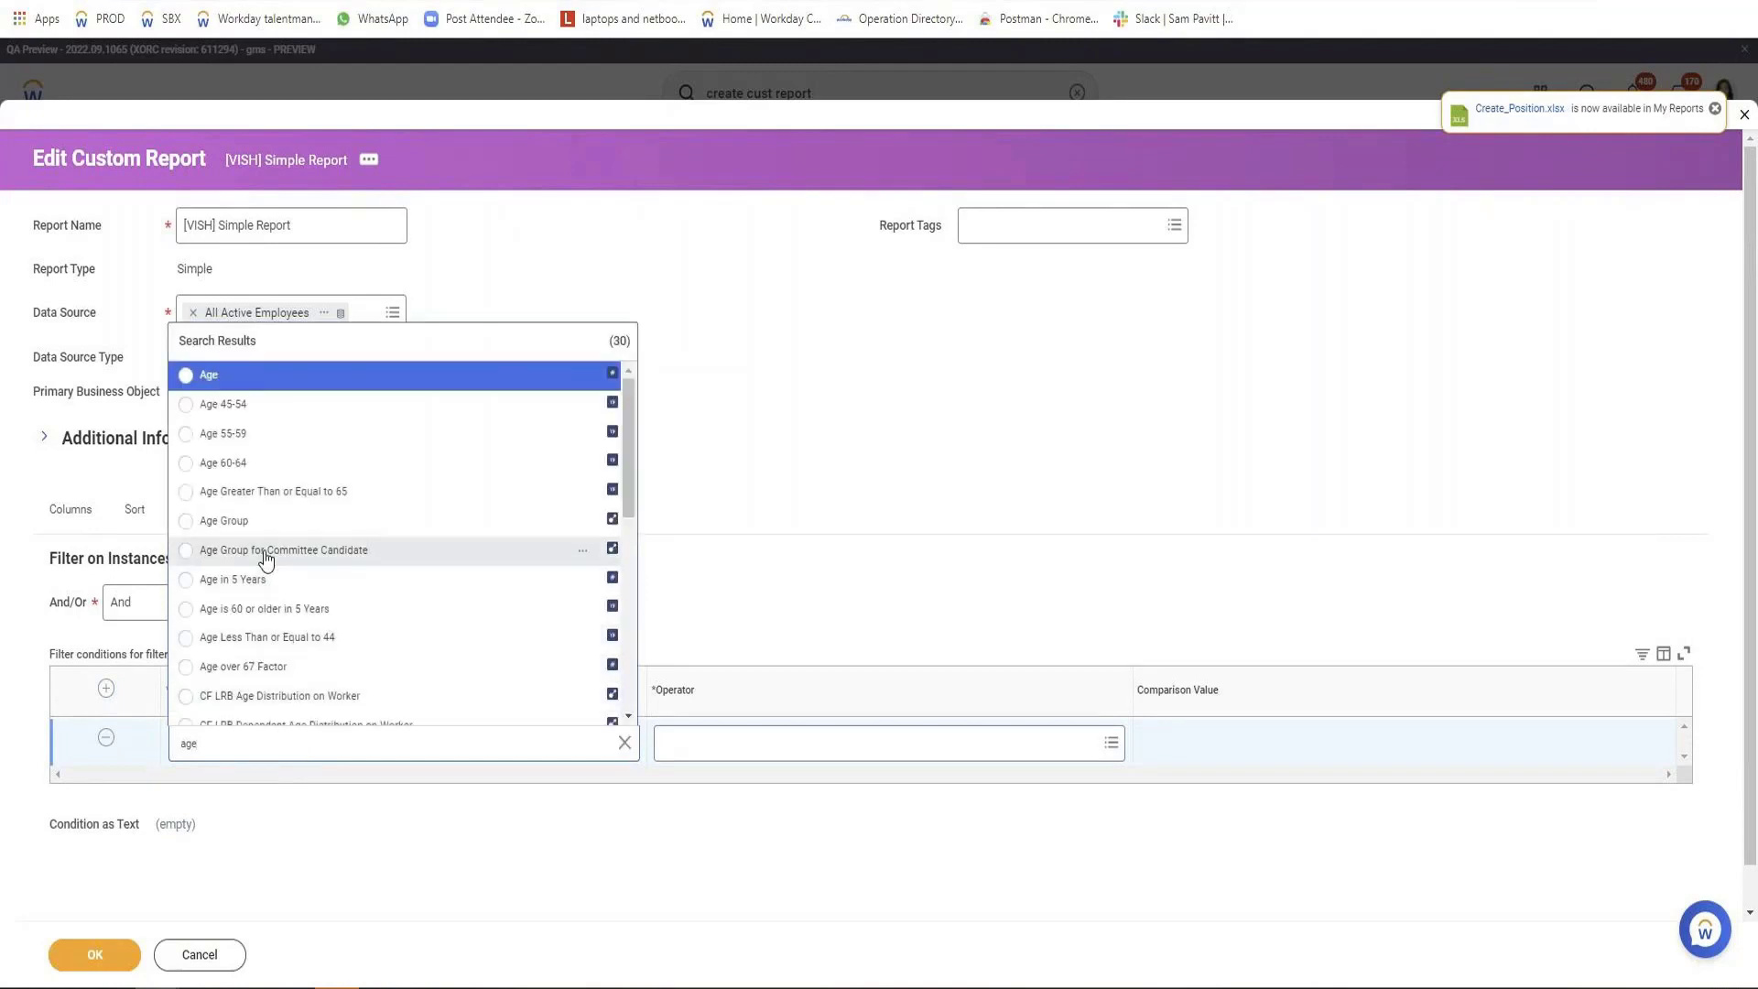
click(263, 535)
Step: Set the Age Group filter to 'in the selection list' with 31 - 40 and 41 - 50, then save and run
click(892, 744)
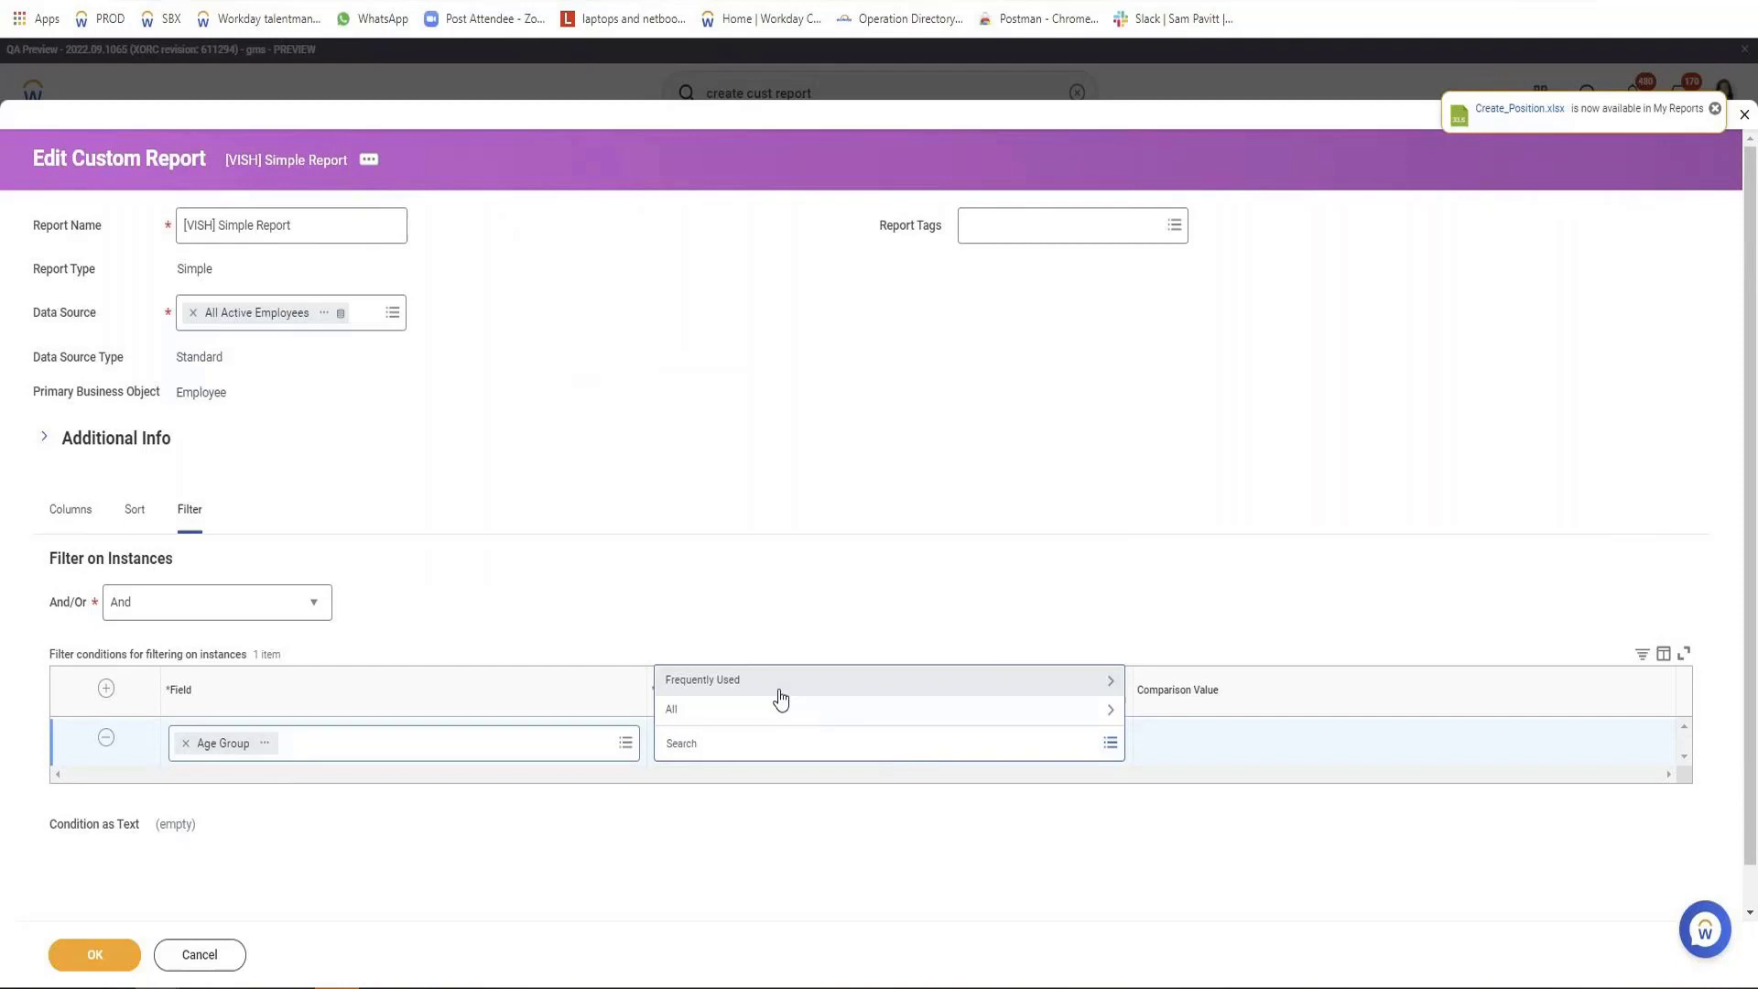
click(781, 682)
click(777, 628)
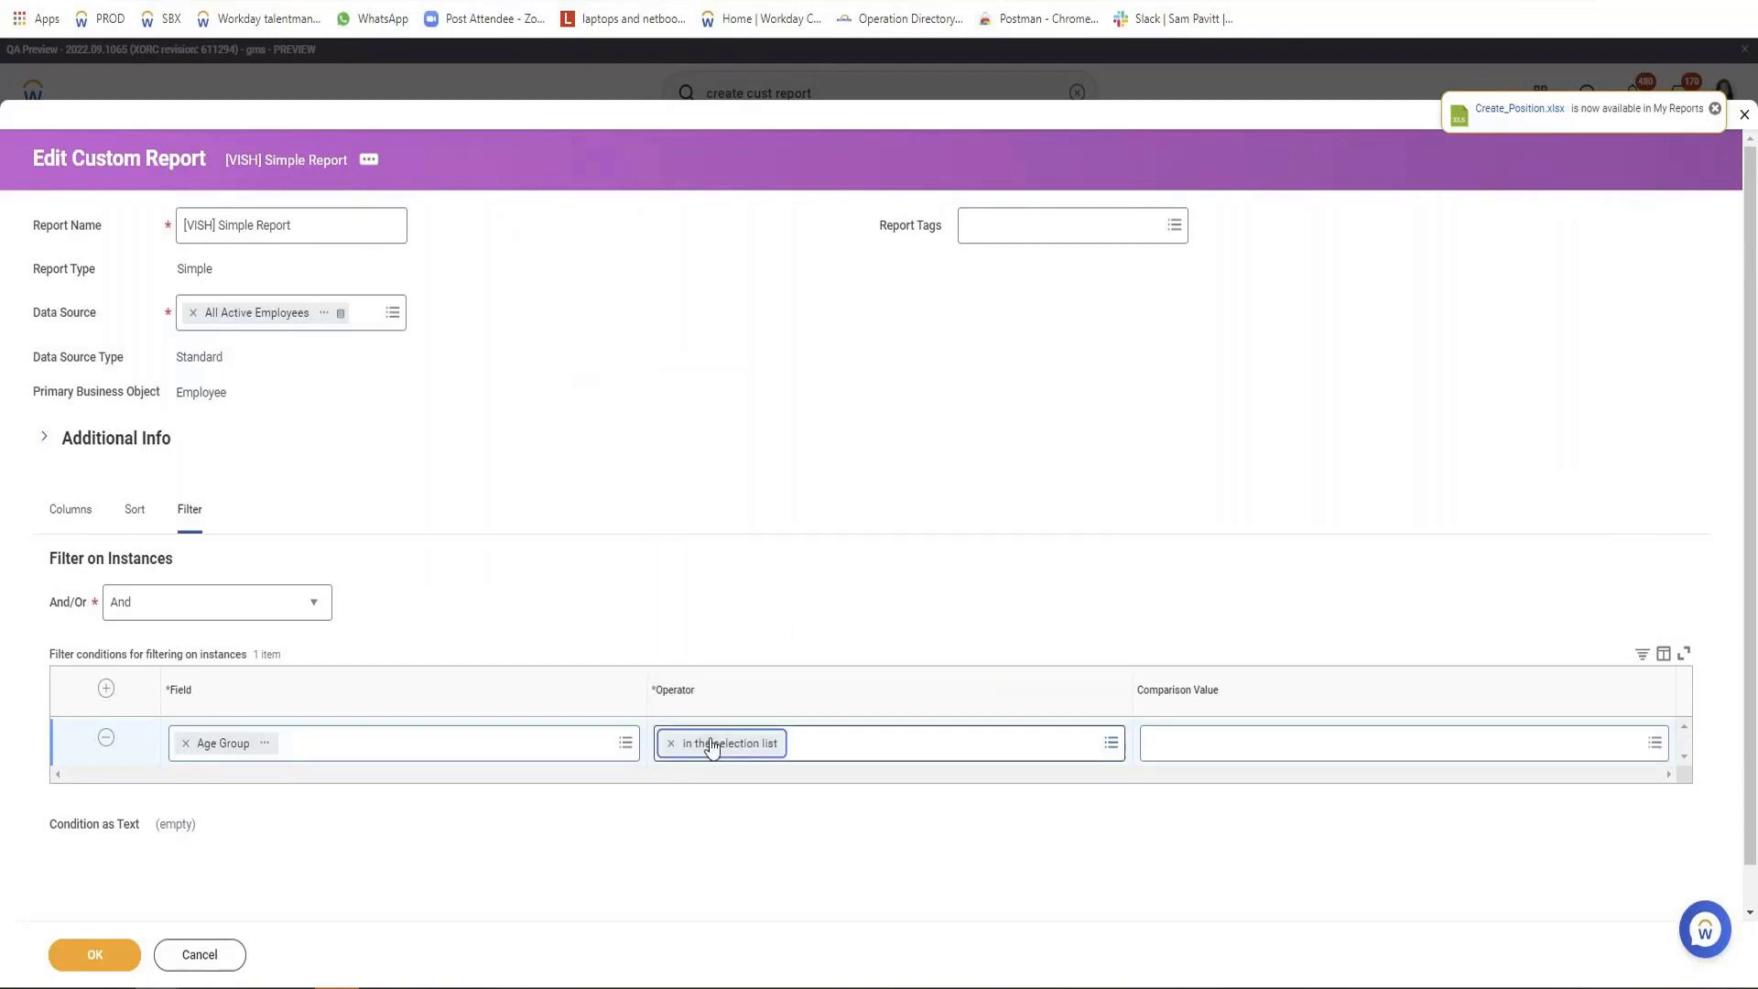
click(1298, 744)
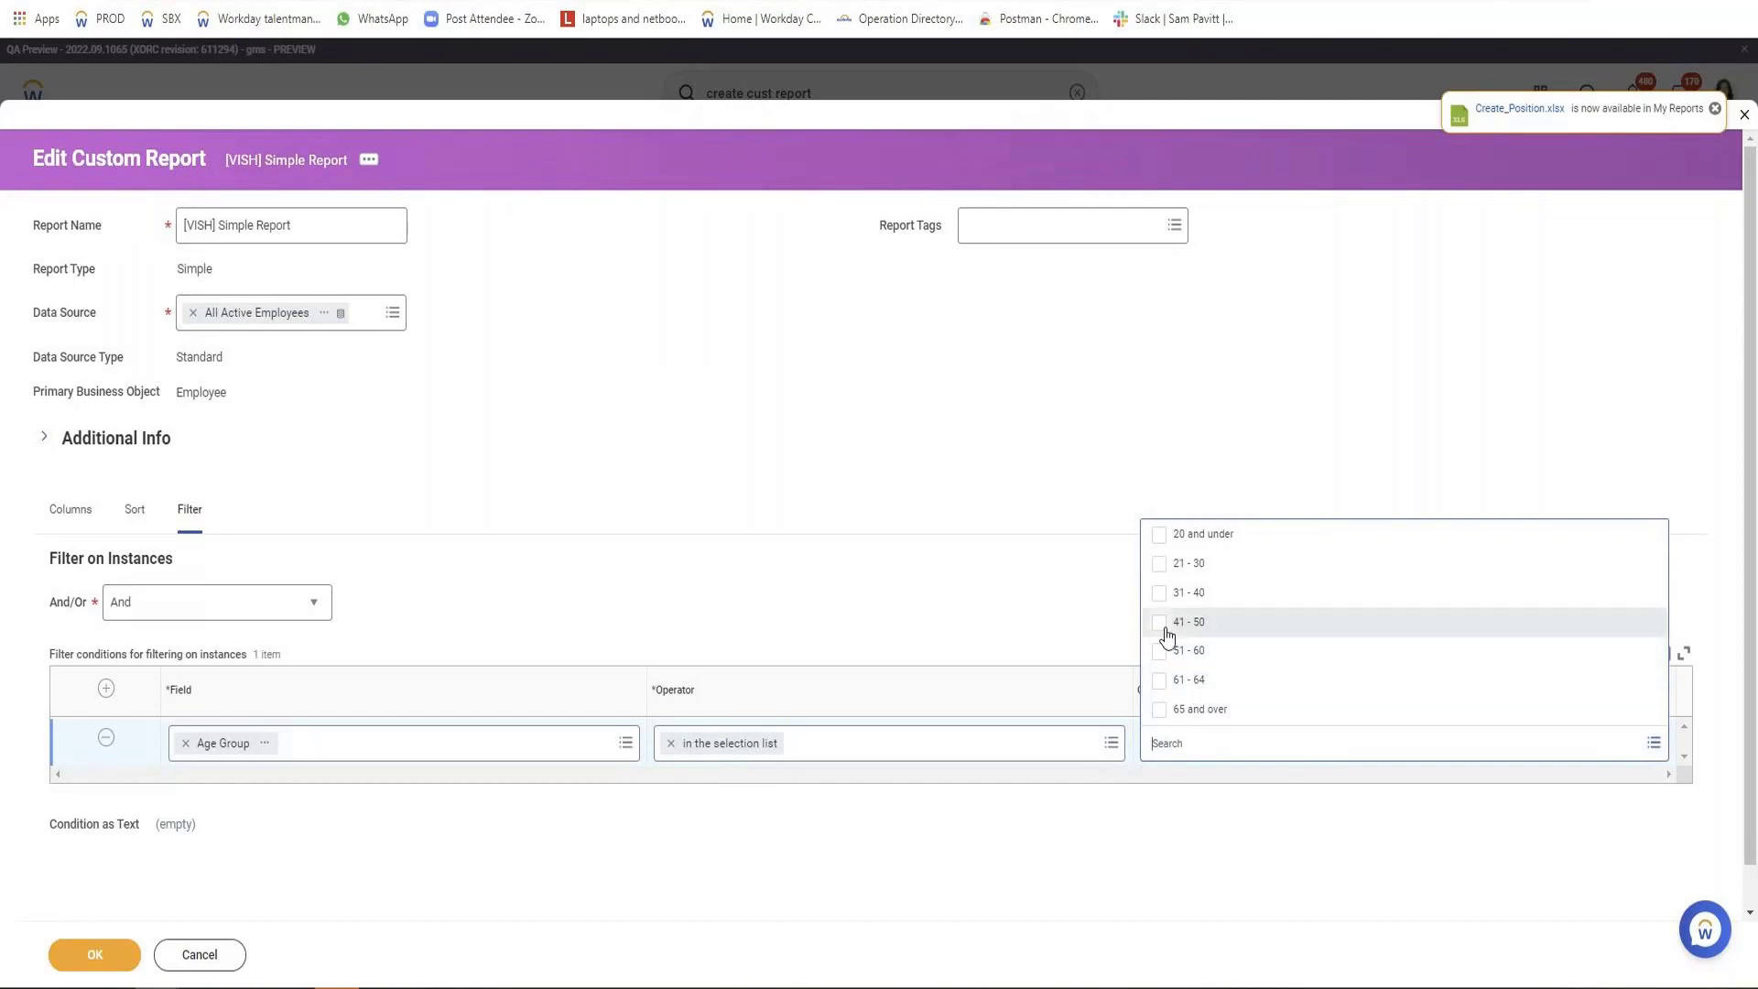
click(1159, 623)
click(1158, 593)
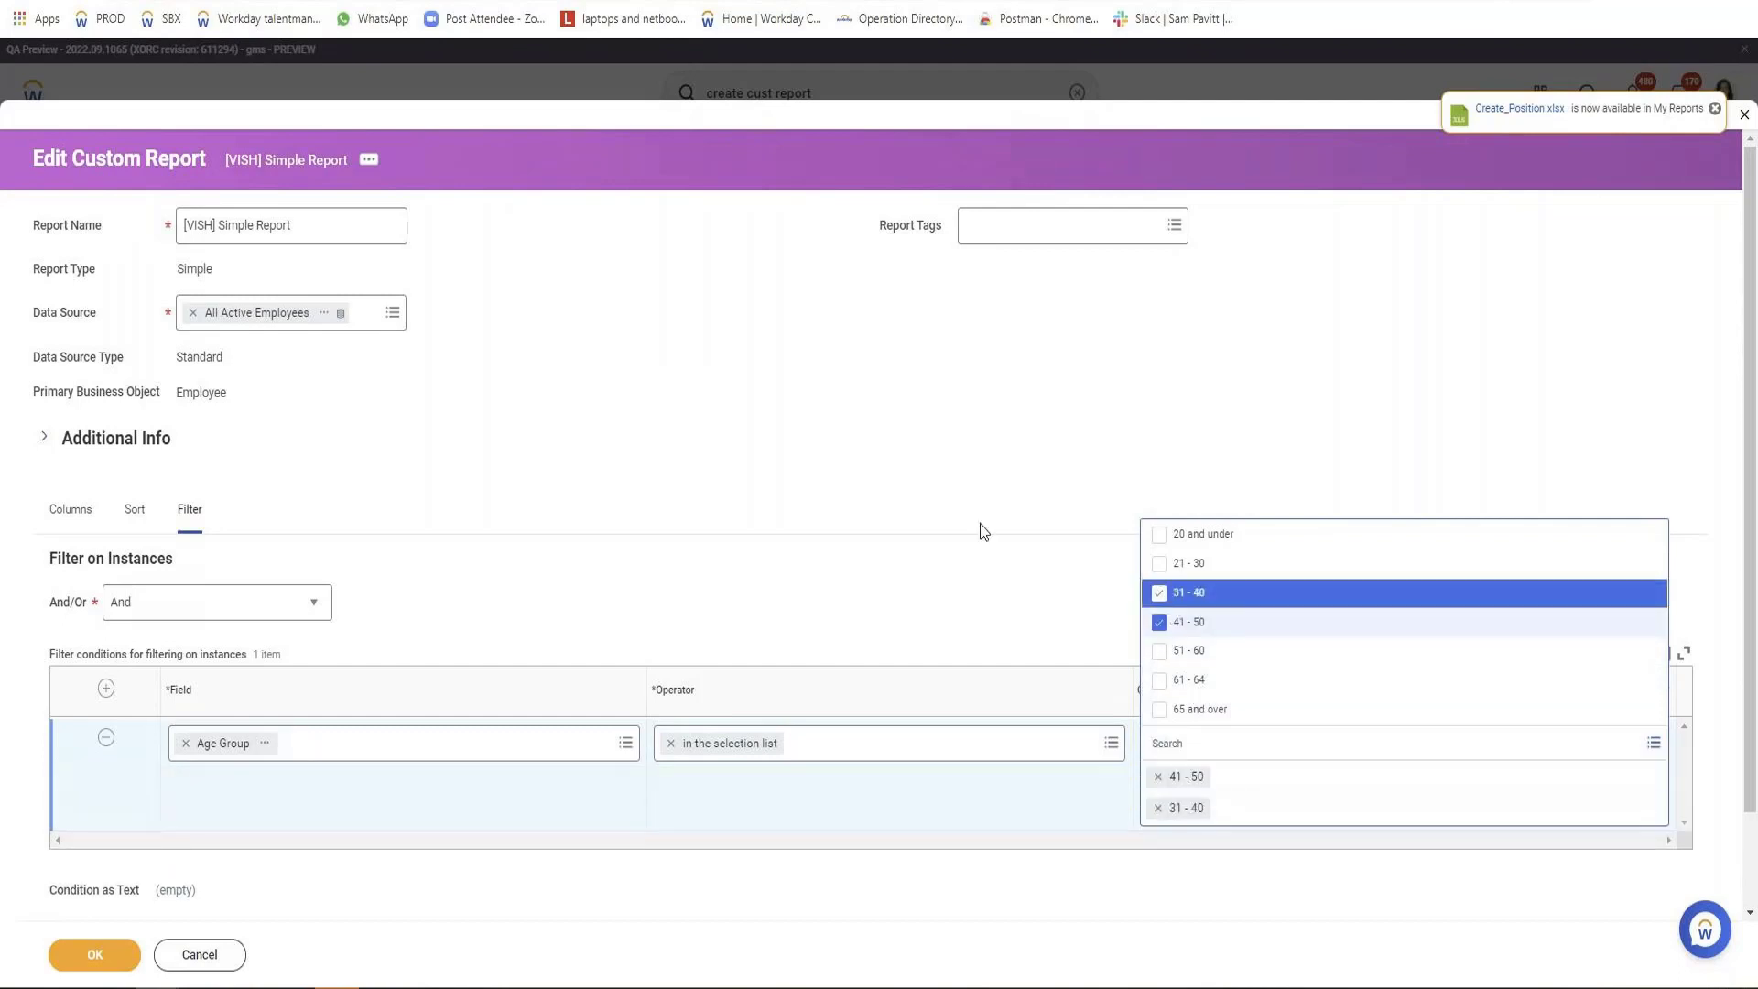
click(1069, 584)
click(94, 953)
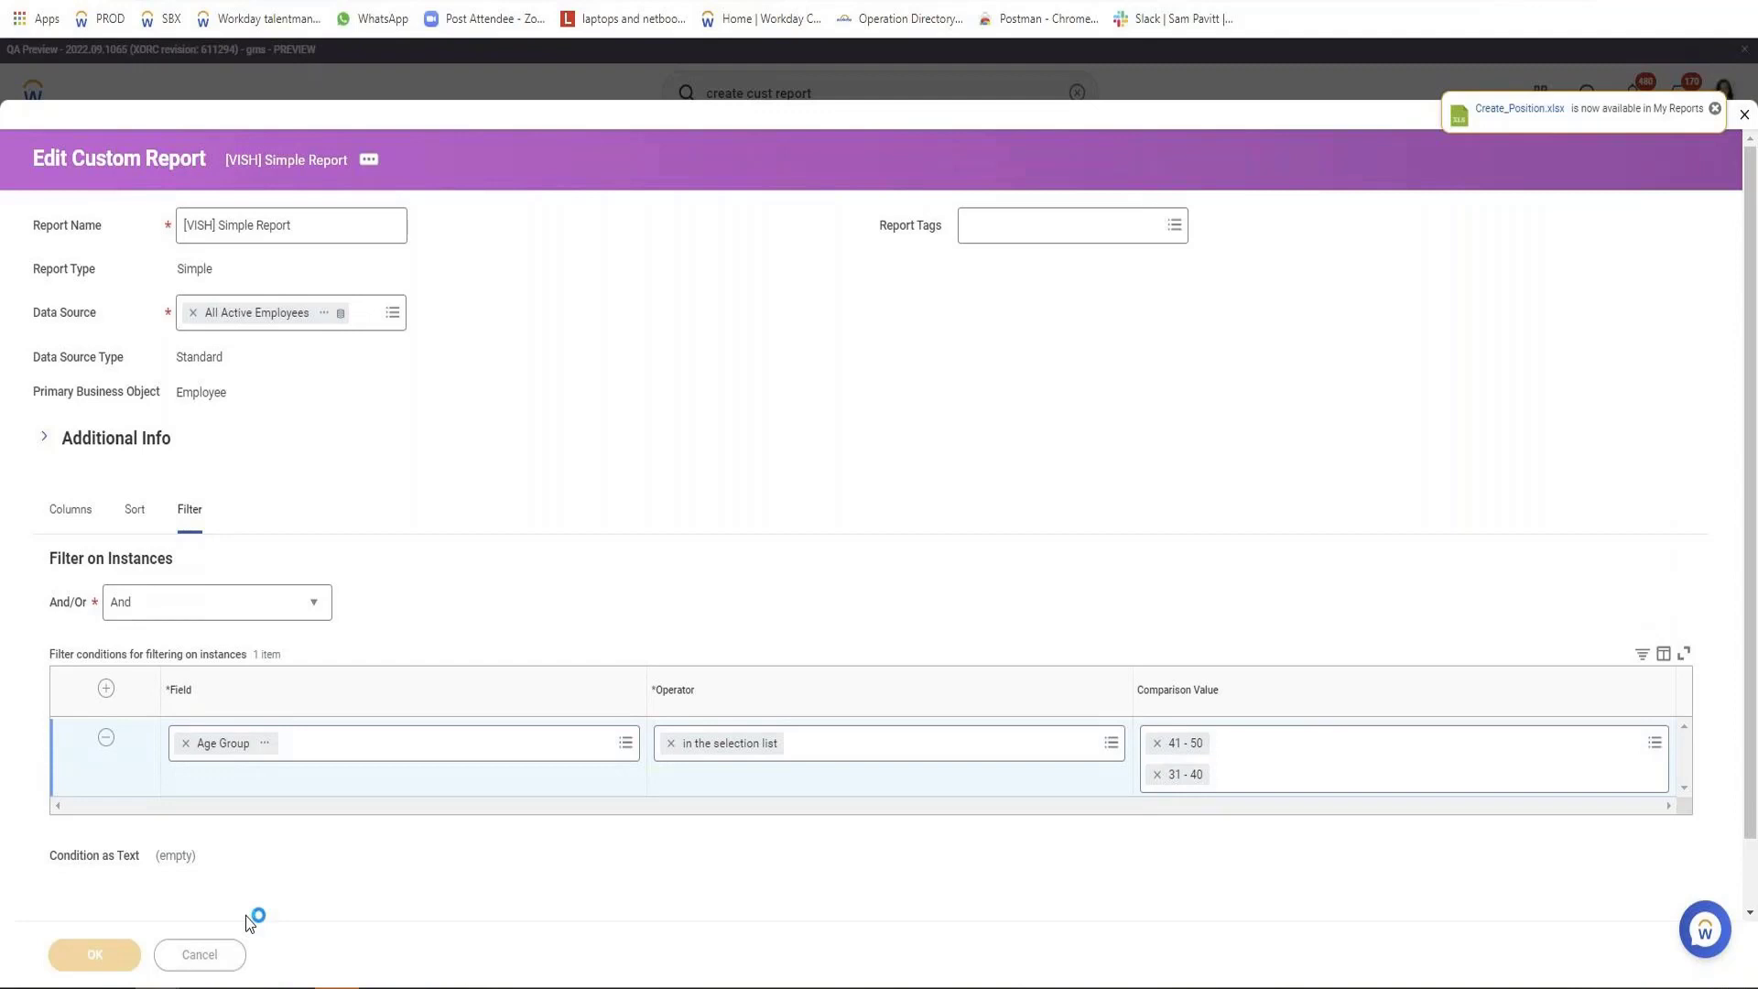
click(126, 959)
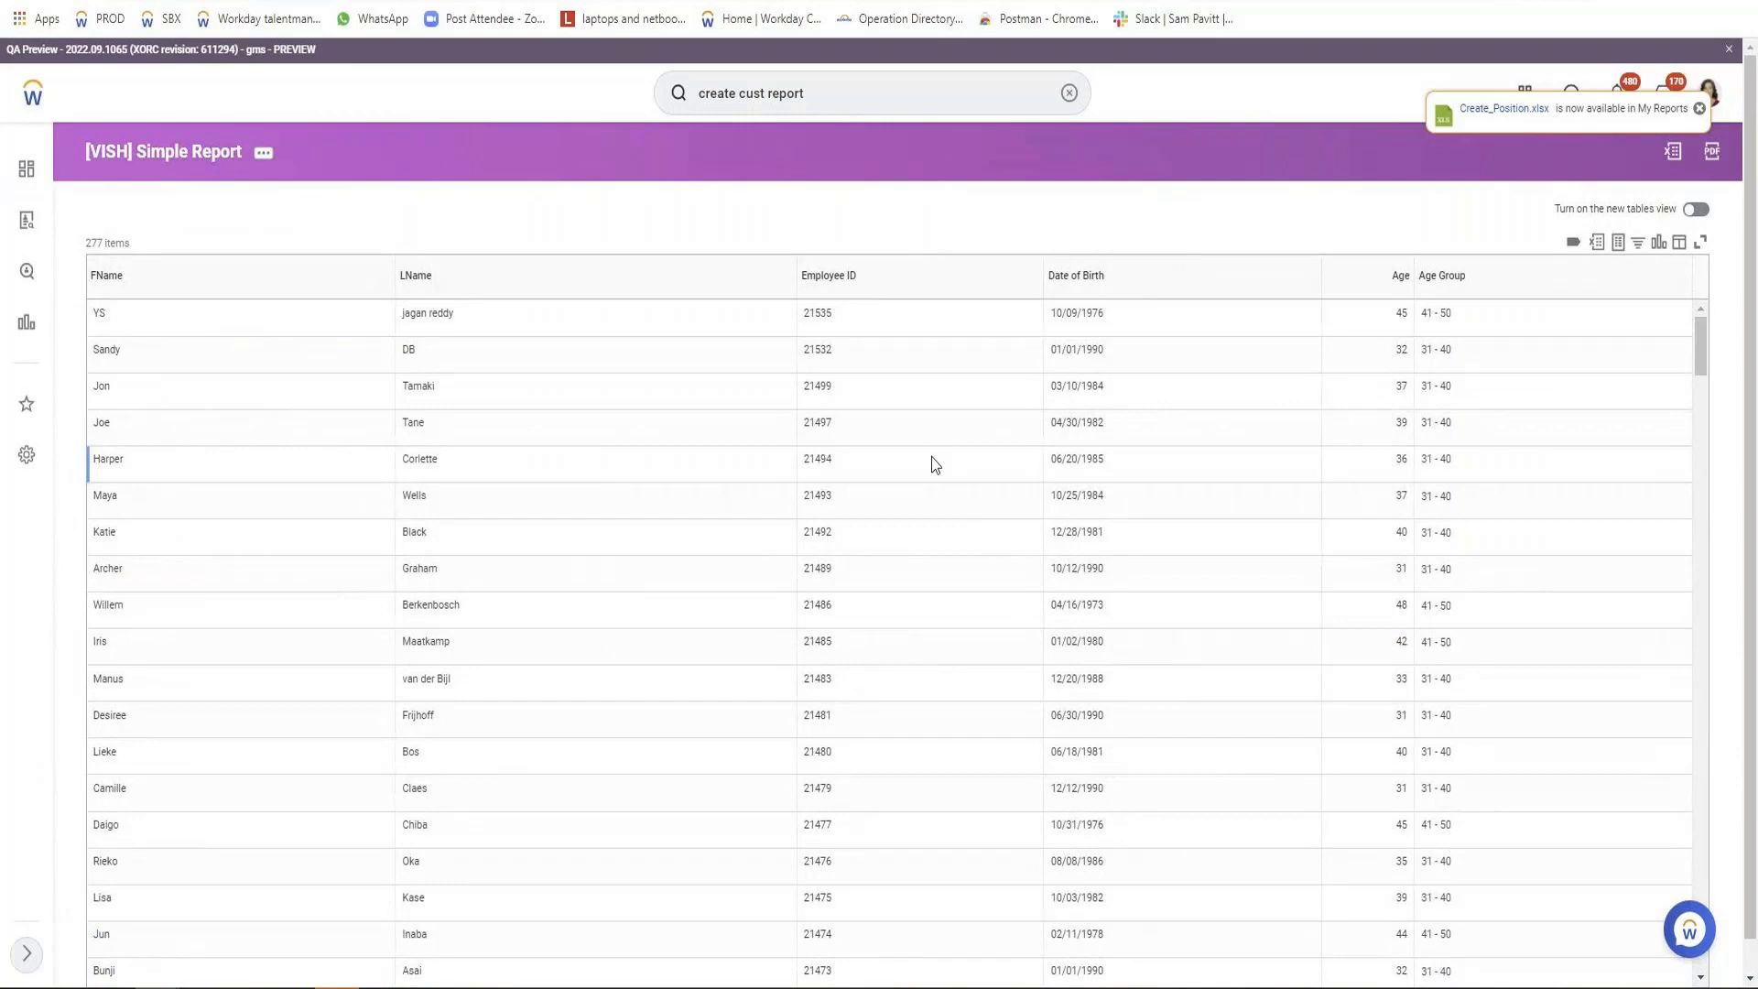
Step: Highlight the first employee's 41 - 50 age group and the 277-item count
mouse_move(1434, 313)
drag(1429, 315, 1456, 316)
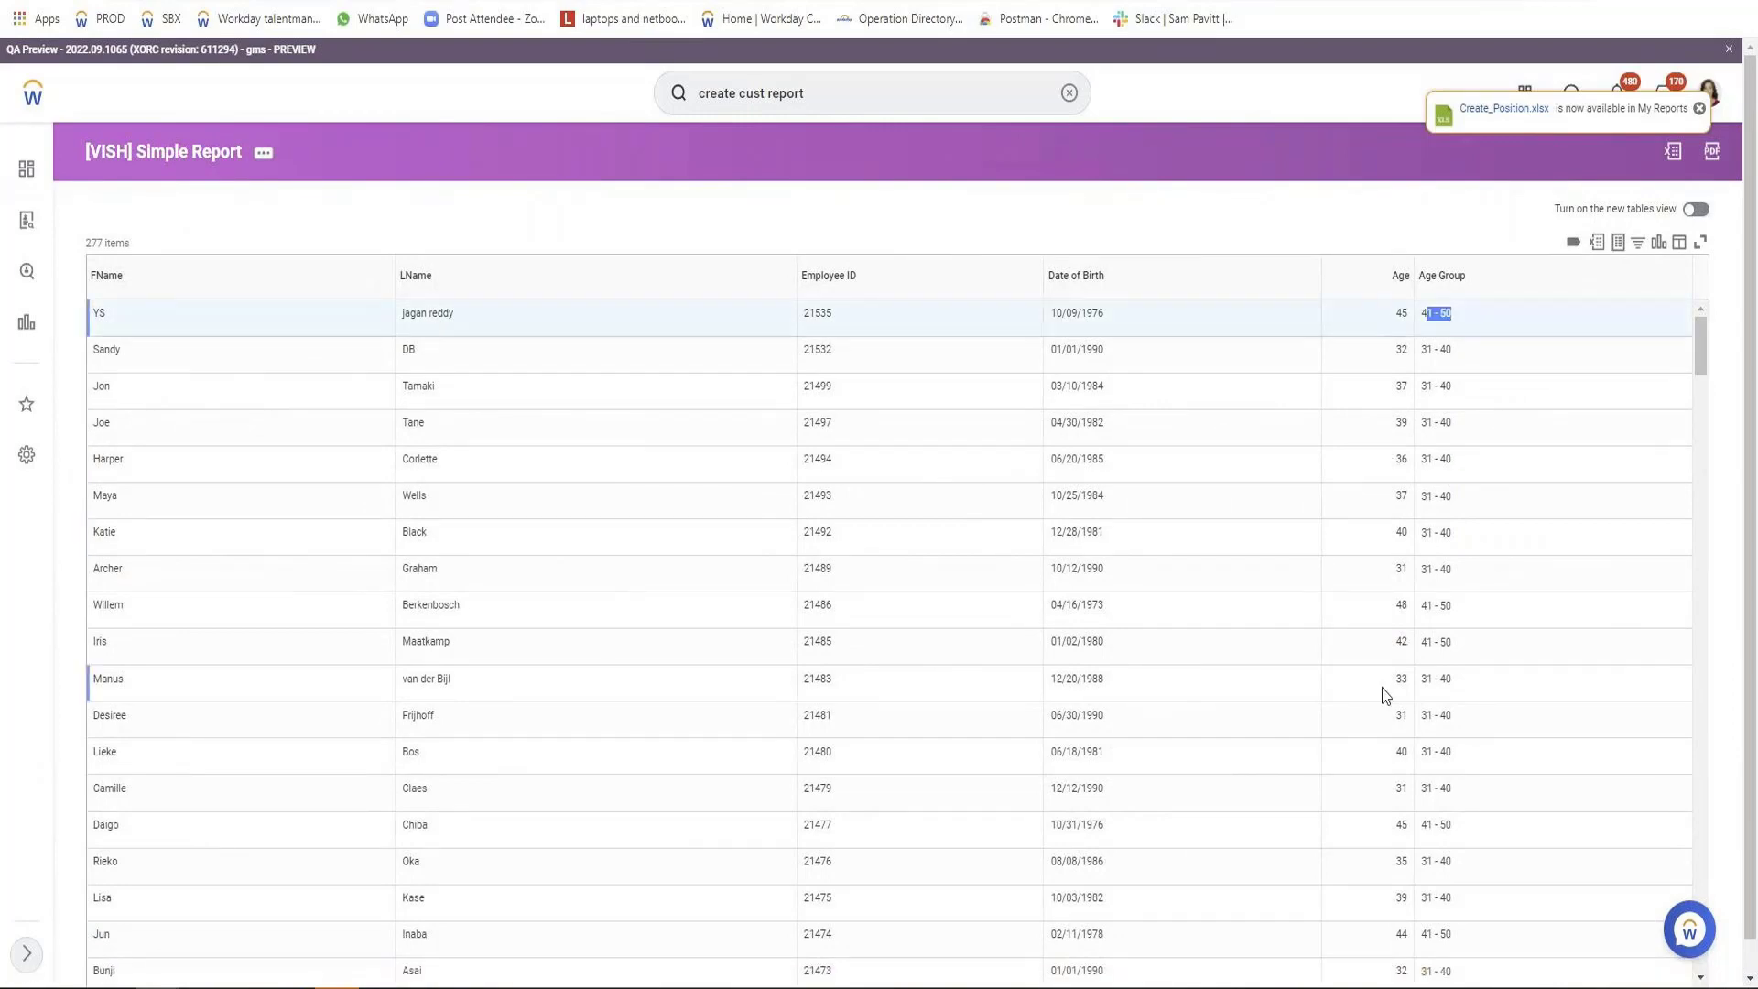
scroll(1384, 694, down, 5)
scroll(1380, 704, down, 3)
drag(85, 243, 103, 247)
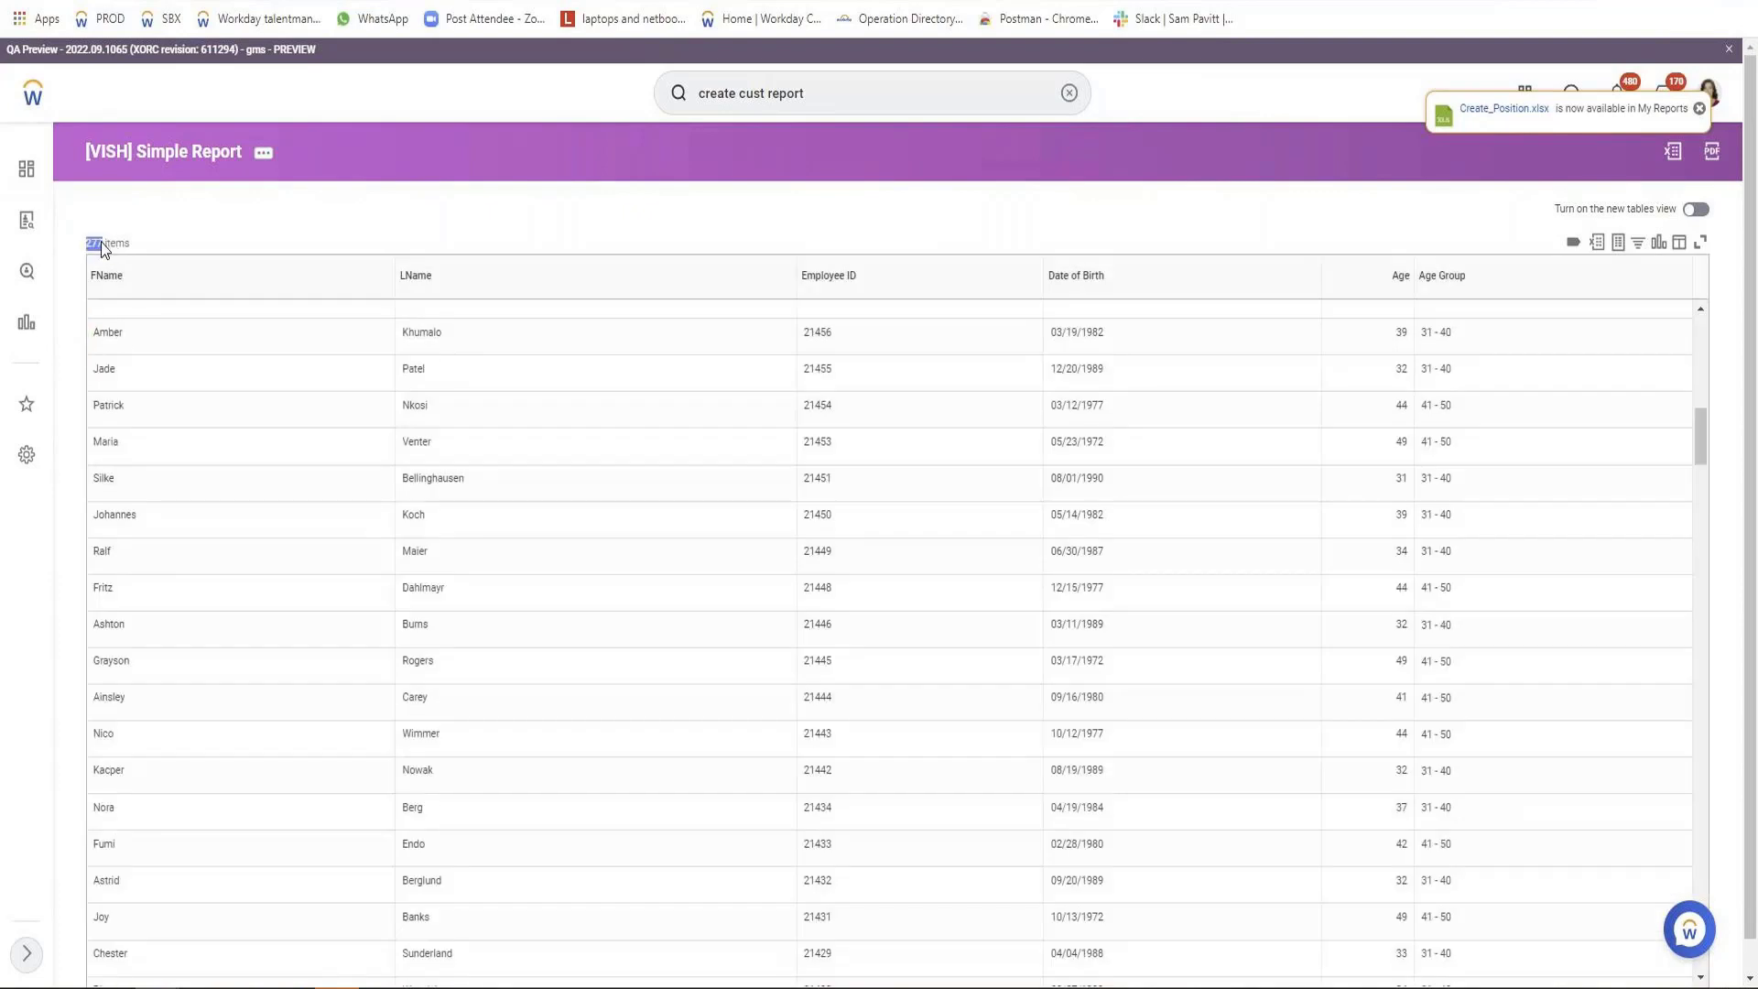
scroll(504, 510, up, 3)
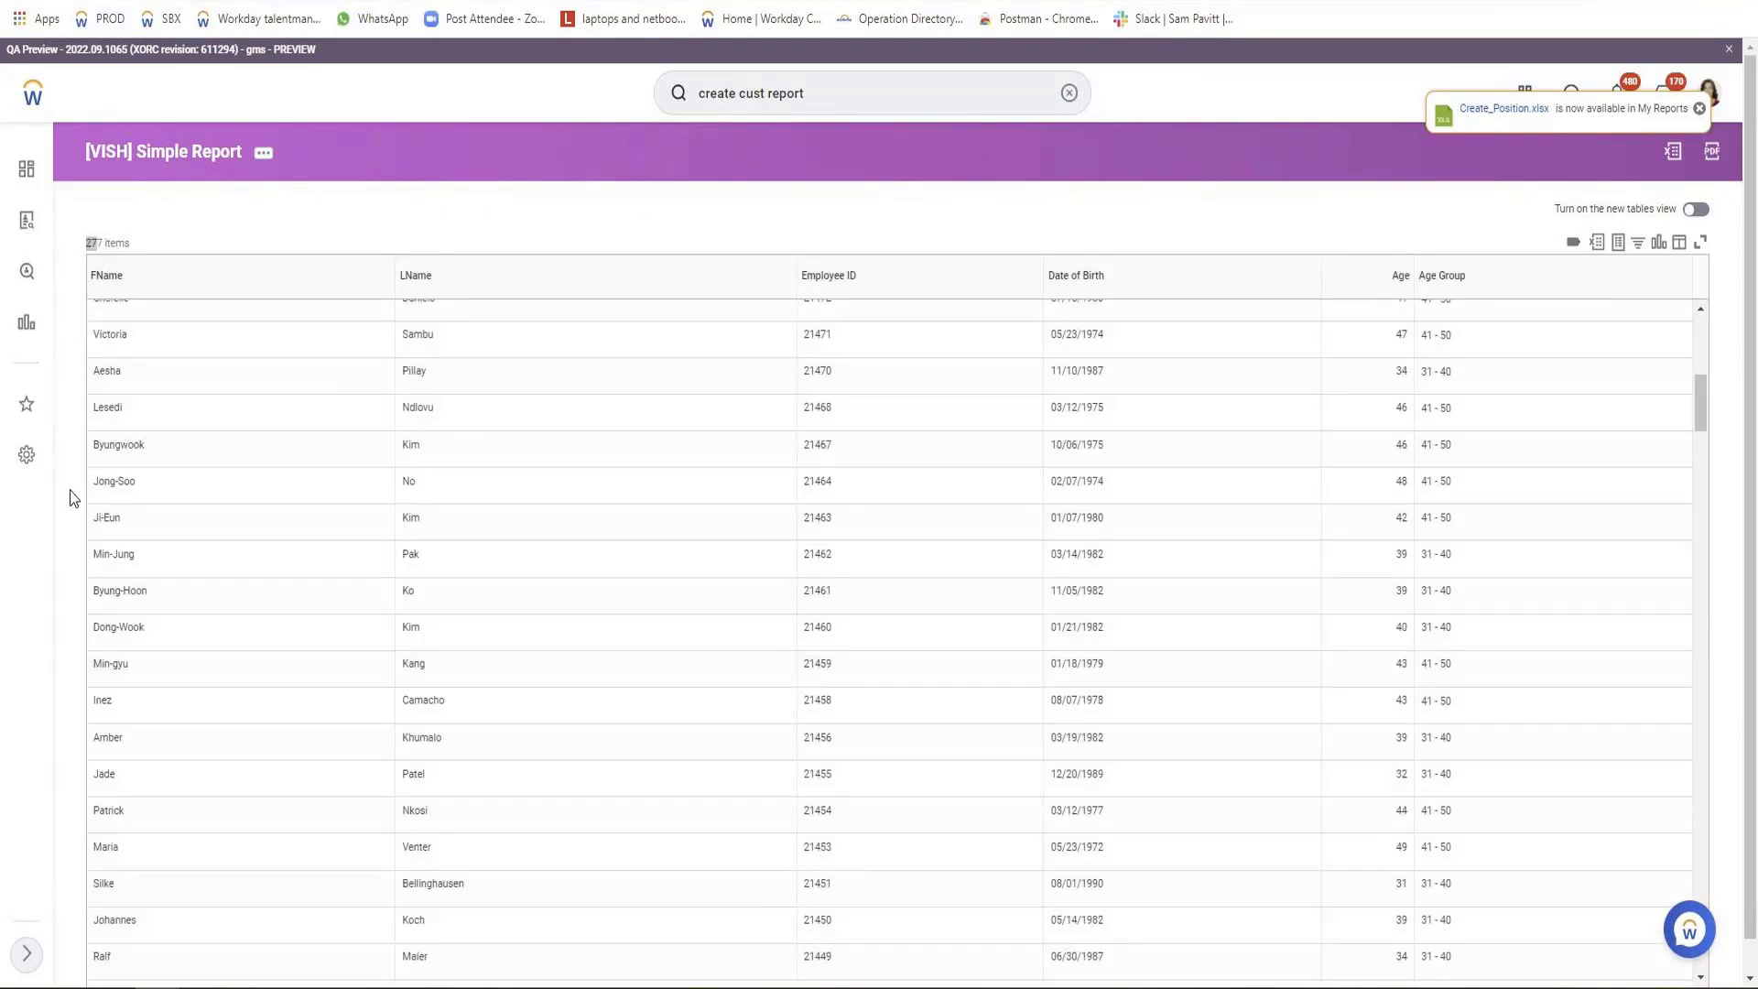